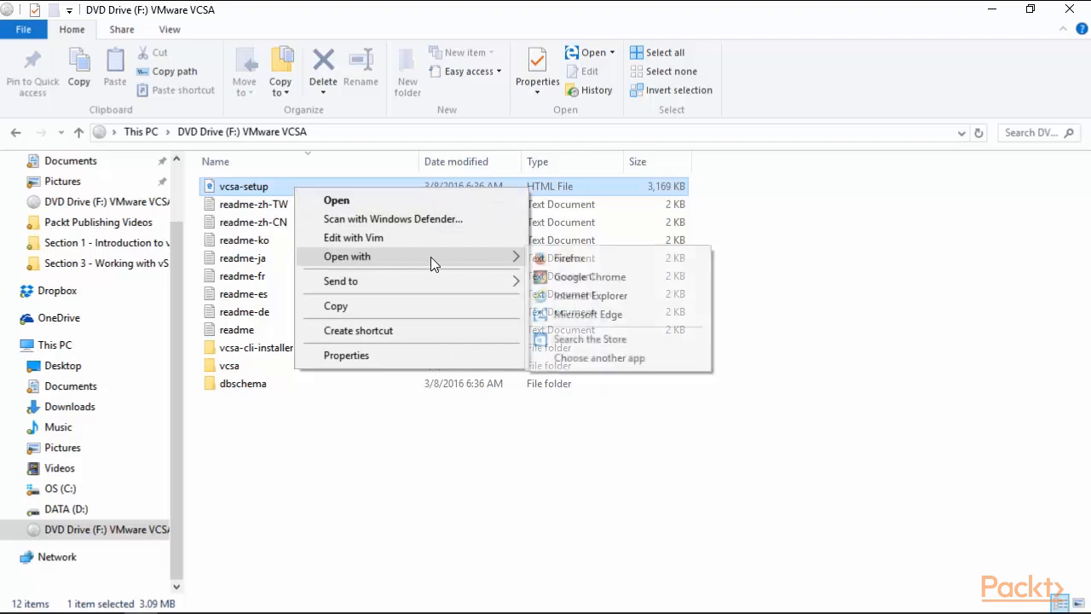
# Open vcsa-setup in Internet Explorer to bring up the vCenter Server Appliance 6.0 installer.
pyautogui.click(550, 296)
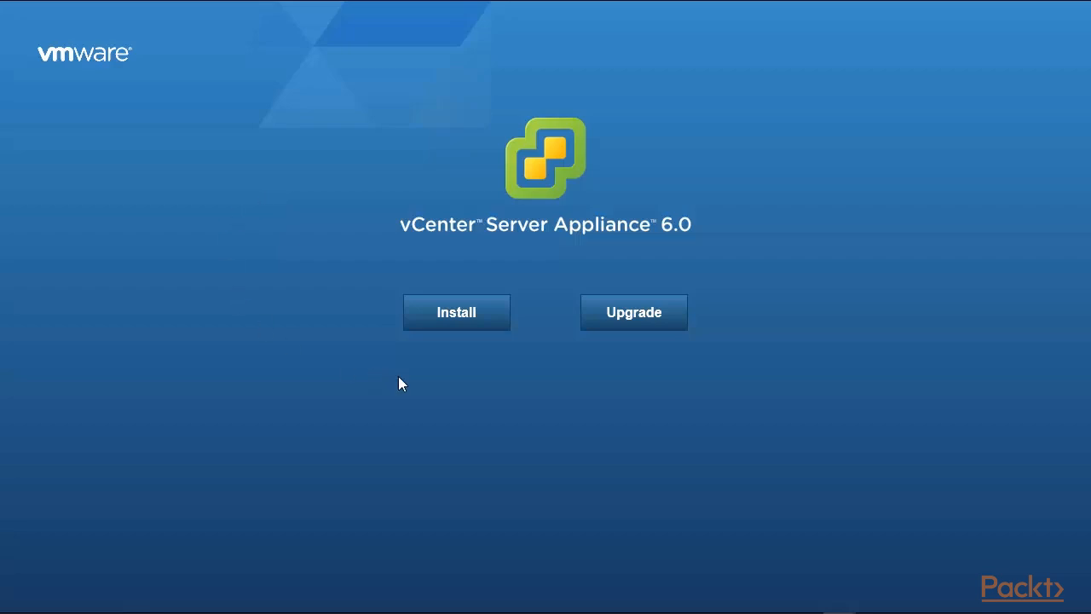
# Start a new vCenter Server Appliance installation and accept the licence agreement.
pyautogui.click(441, 328)
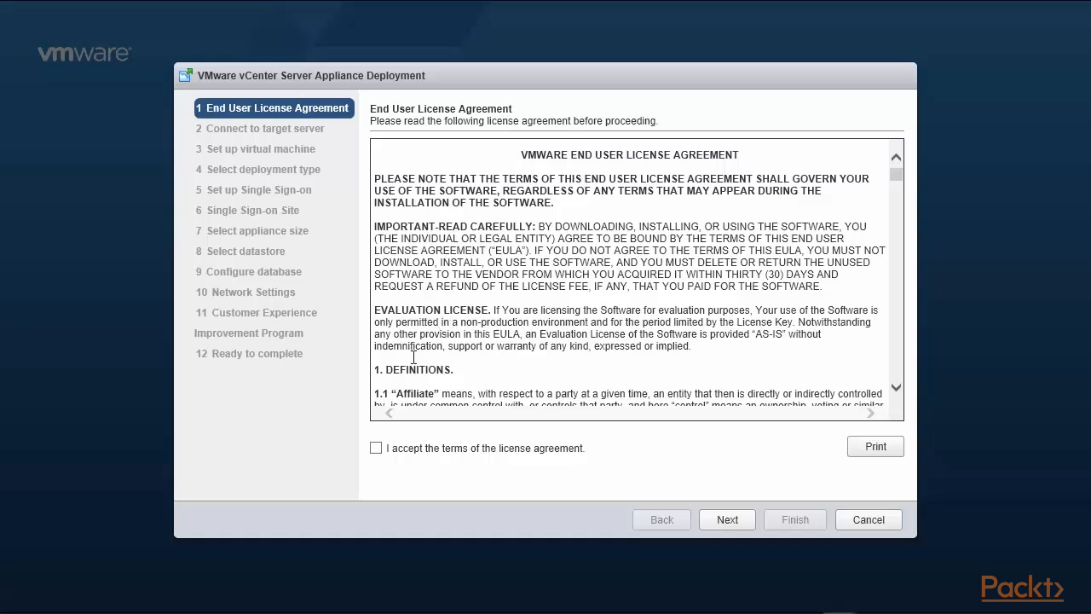
pyautogui.click(375, 449)
pyautogui.click(728, 522)
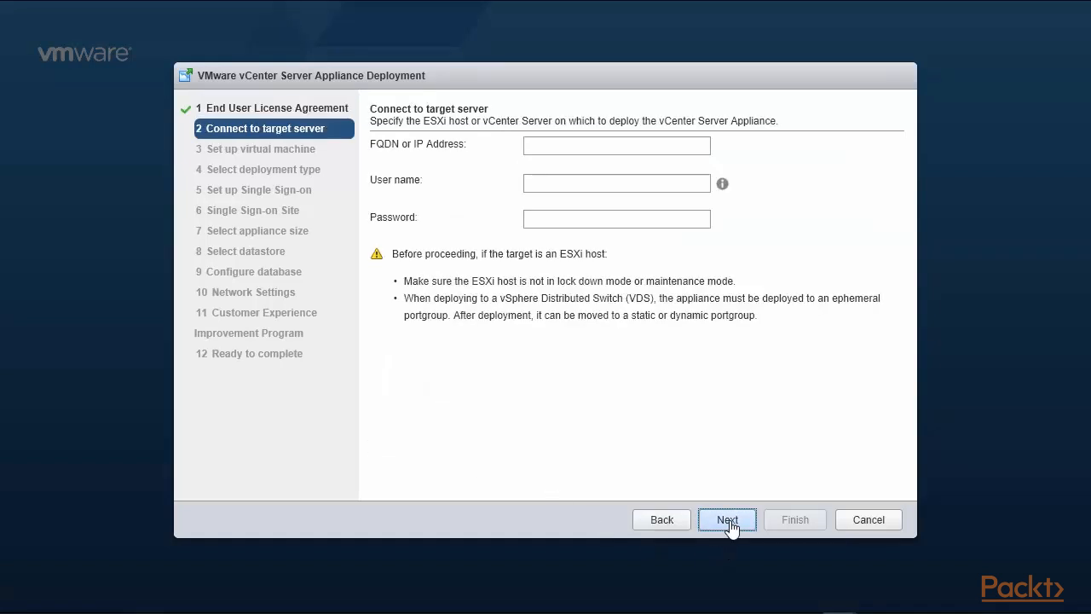
# Connect to ESXi host 192.168.0.210 as root with its password, trusting the certificate.
pyautogui.click(581, 146)
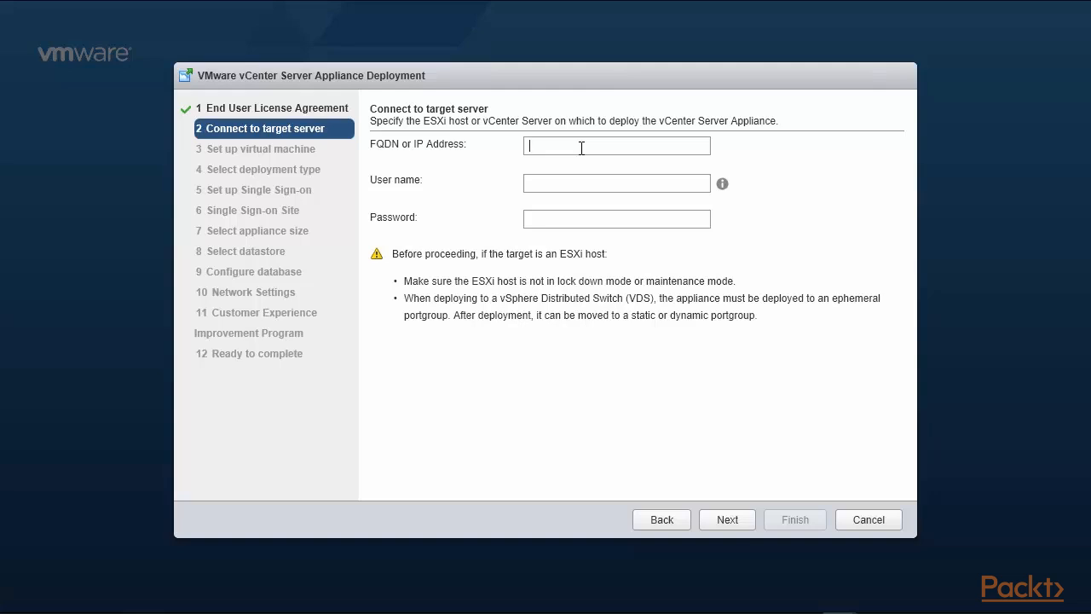
pyautogui.write('192')
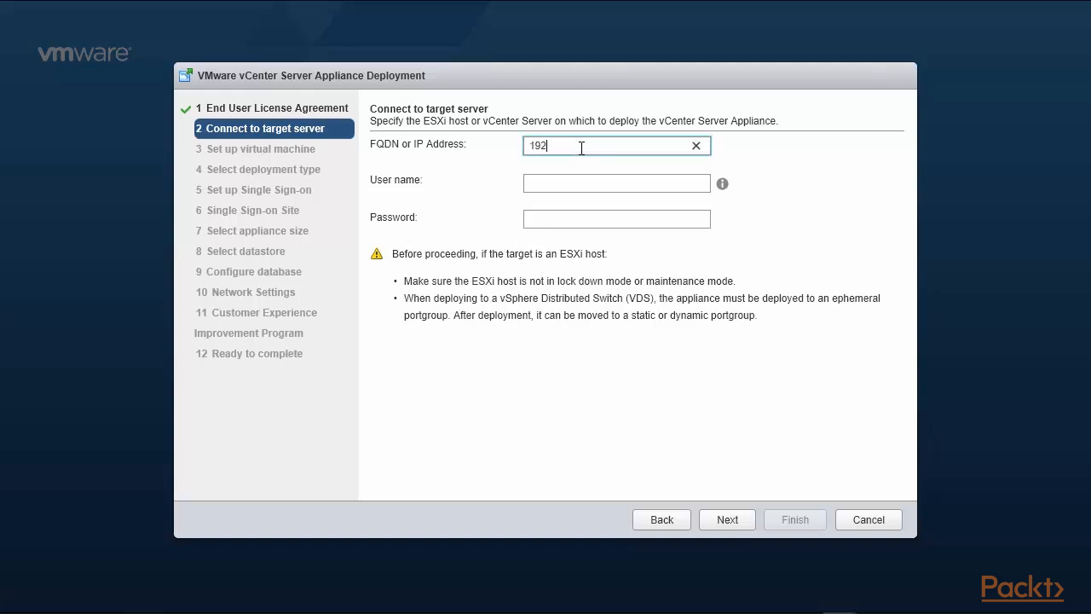
pyautogui.write('.168.0.210')
pyautogui.click(601, 184)
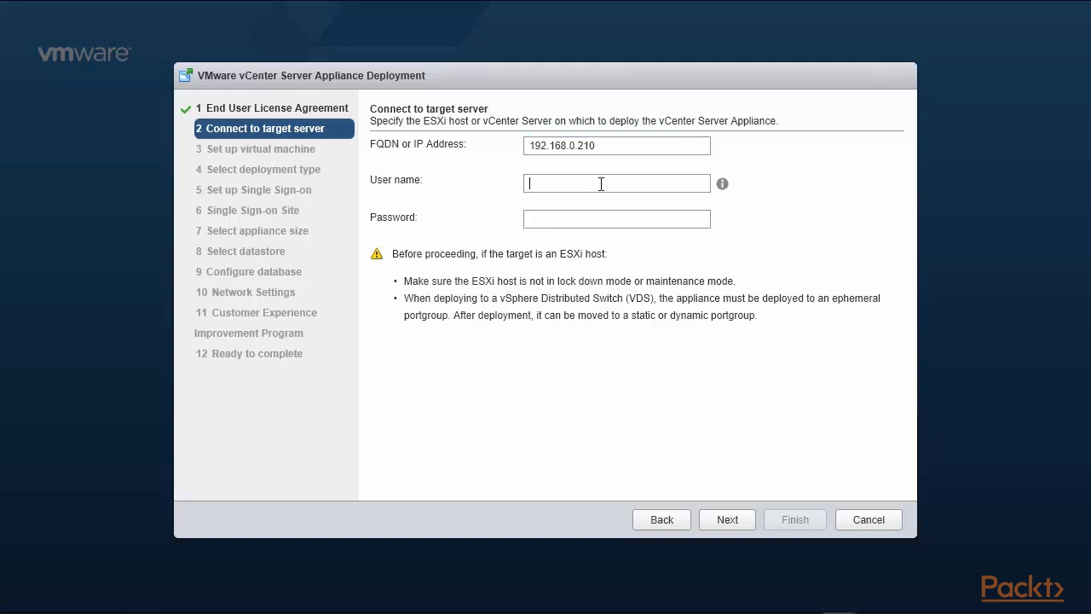
pyautogui.write('root')
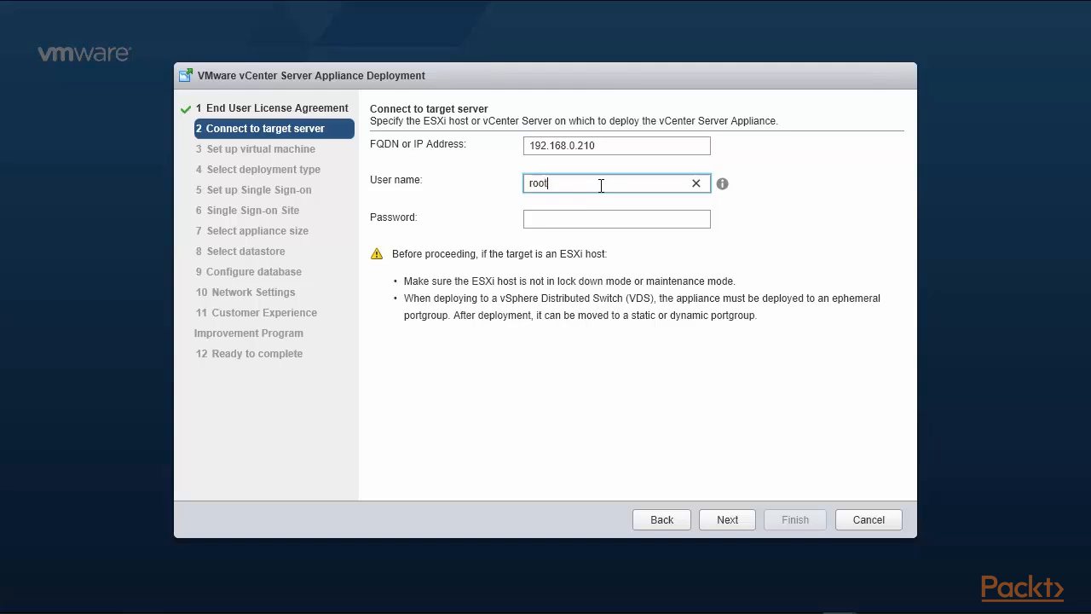
pyautogui.press('Tab')
pyautogui.write('root')
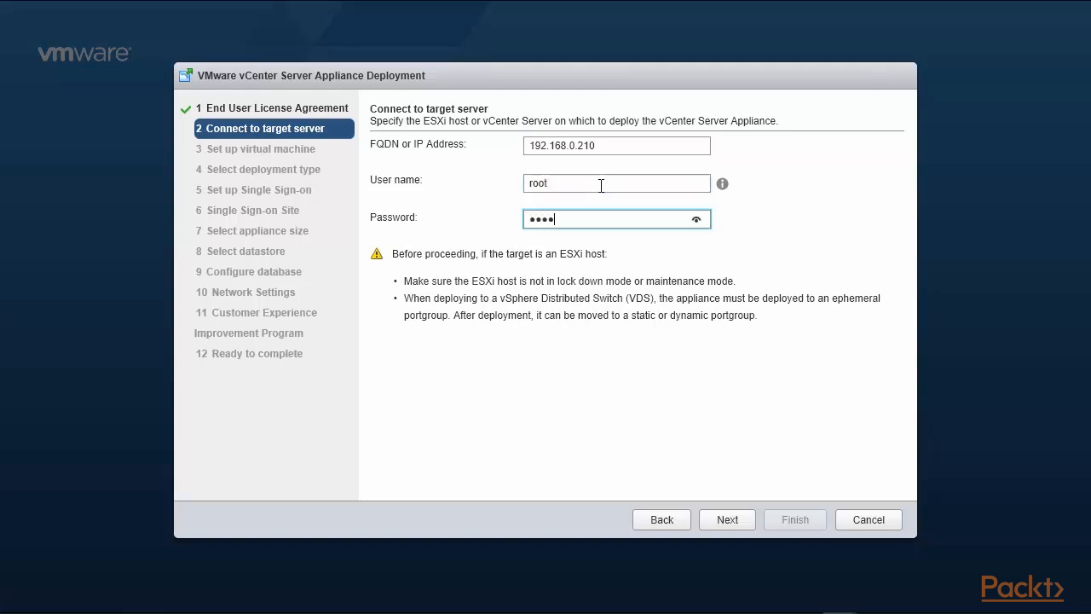
pyautogui.write('123')
pyautogui.click(729, 527)
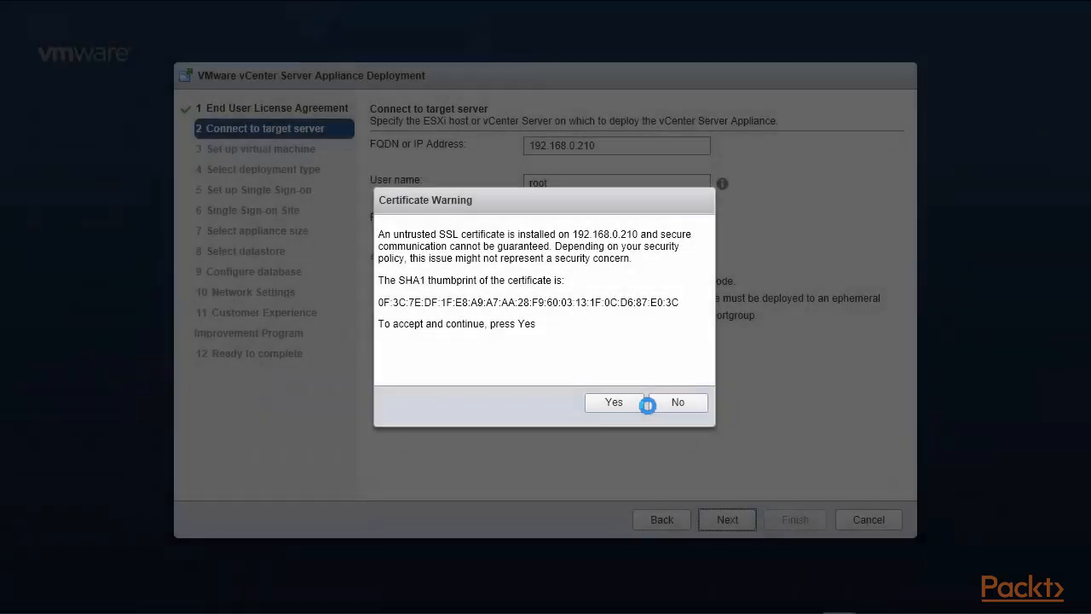
pyautogui.click(620, 407)
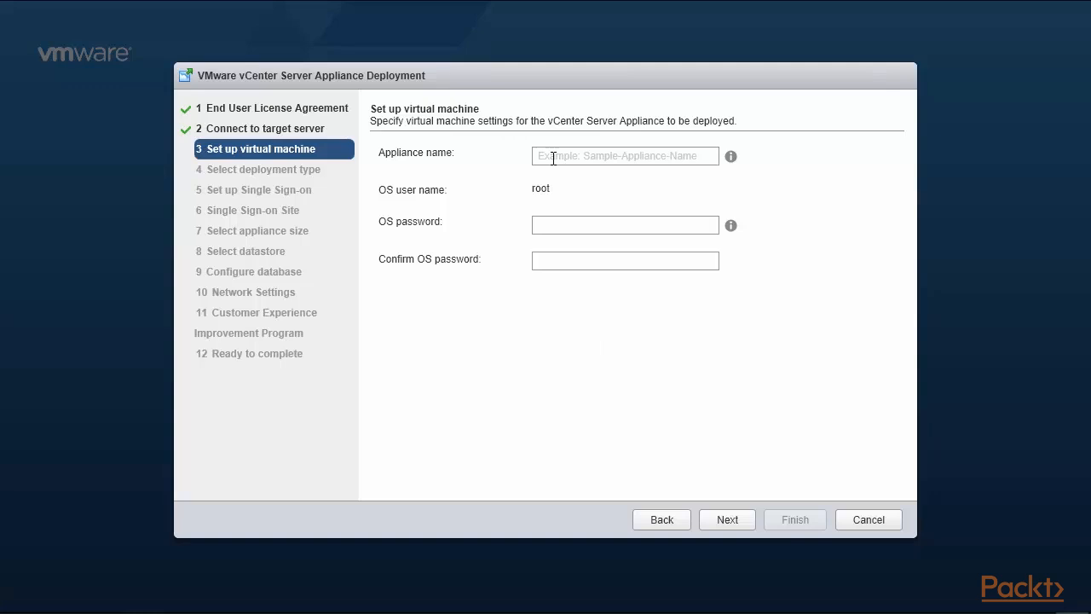
# Name the appliance vCenter6-210, enter and confirm its OS root password, then continue.
pyautogui.click(553, 158)
pyautogui.write('v')
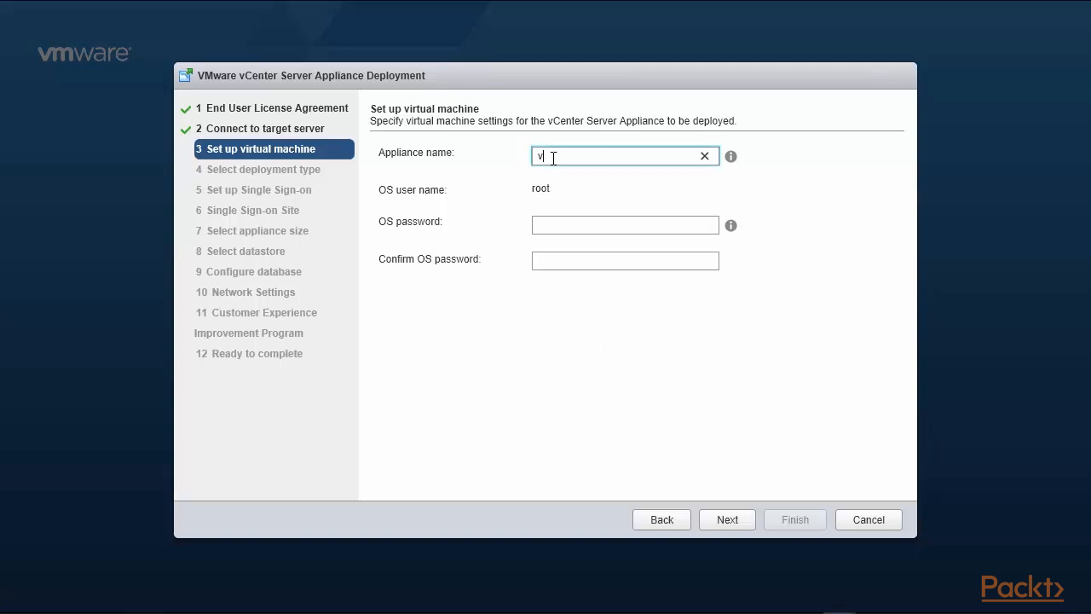
pyautogui.write('Center6-210')
pyautogui.click(560, 225)
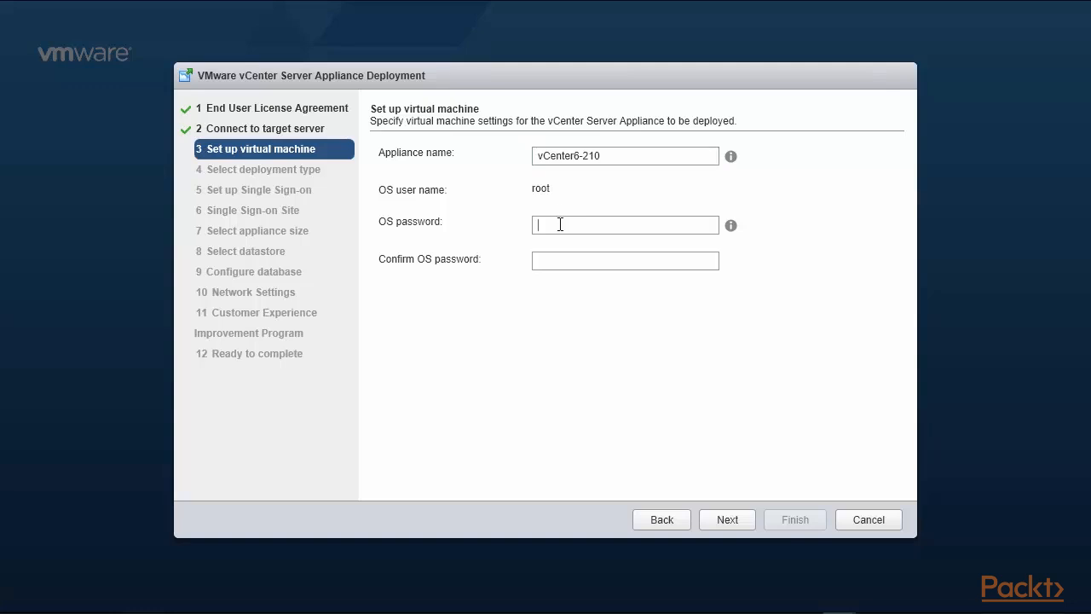
pyautogui.write('V')
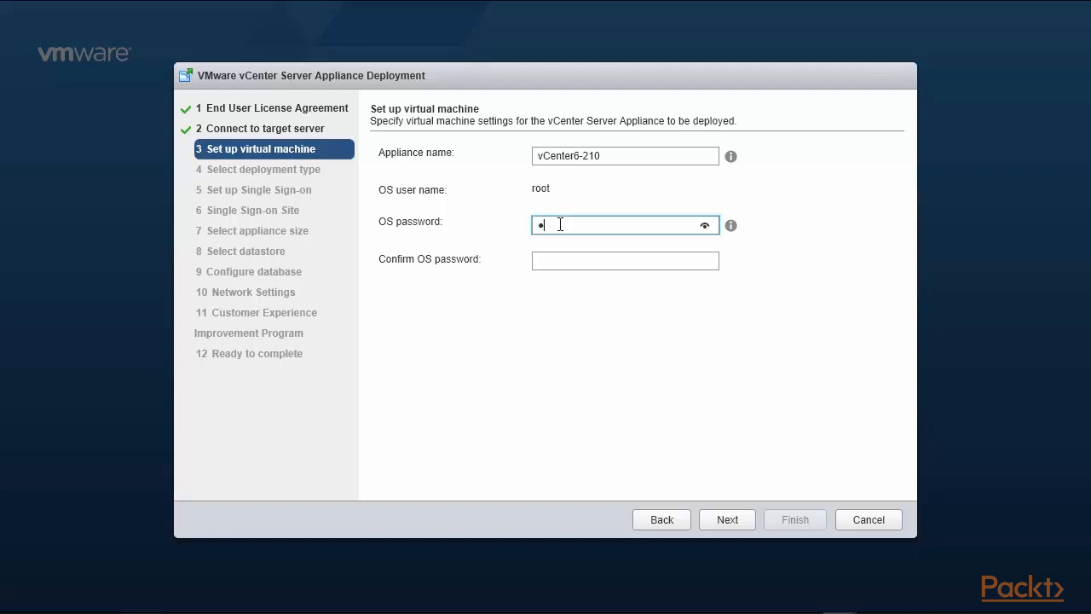
pyautogui.write('Mware123')
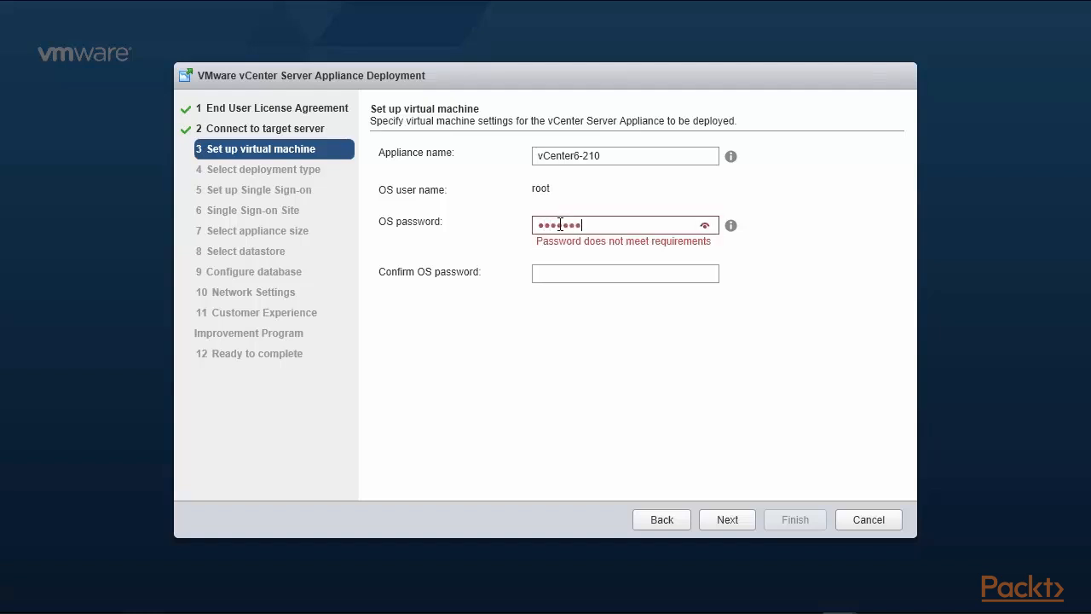
pyautogui.press('Tab')
pyautogui.write('V')
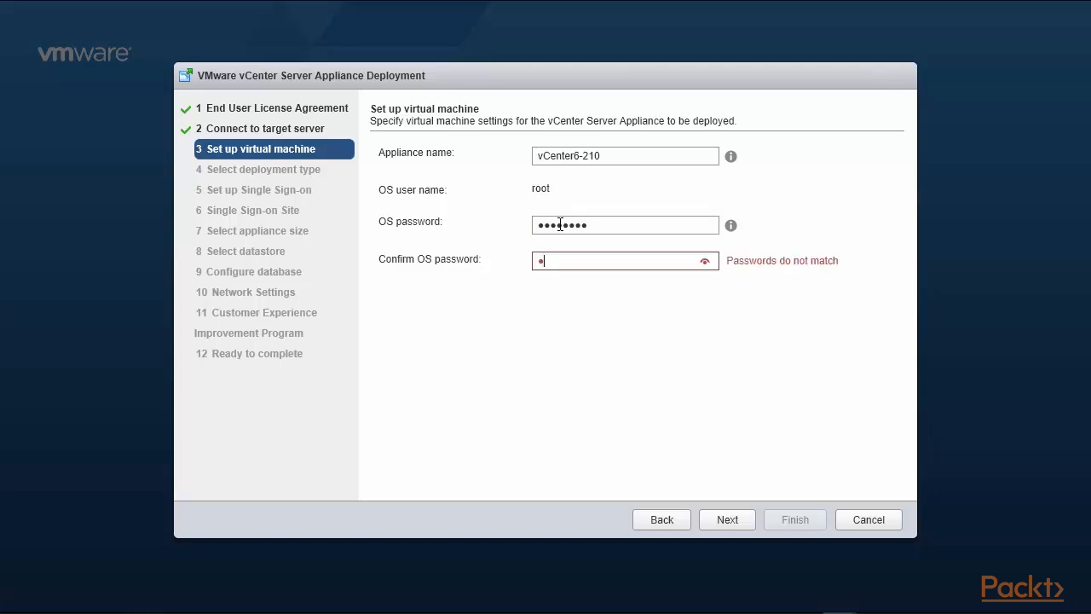
pyautogui.write('Mware123')
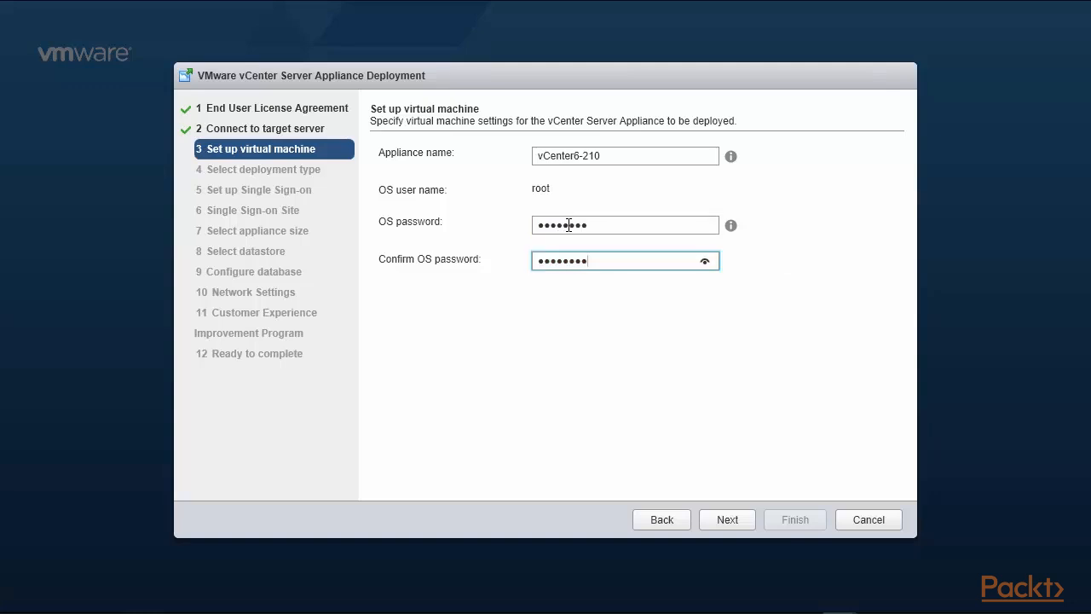
pyautogui.click(741, 517)
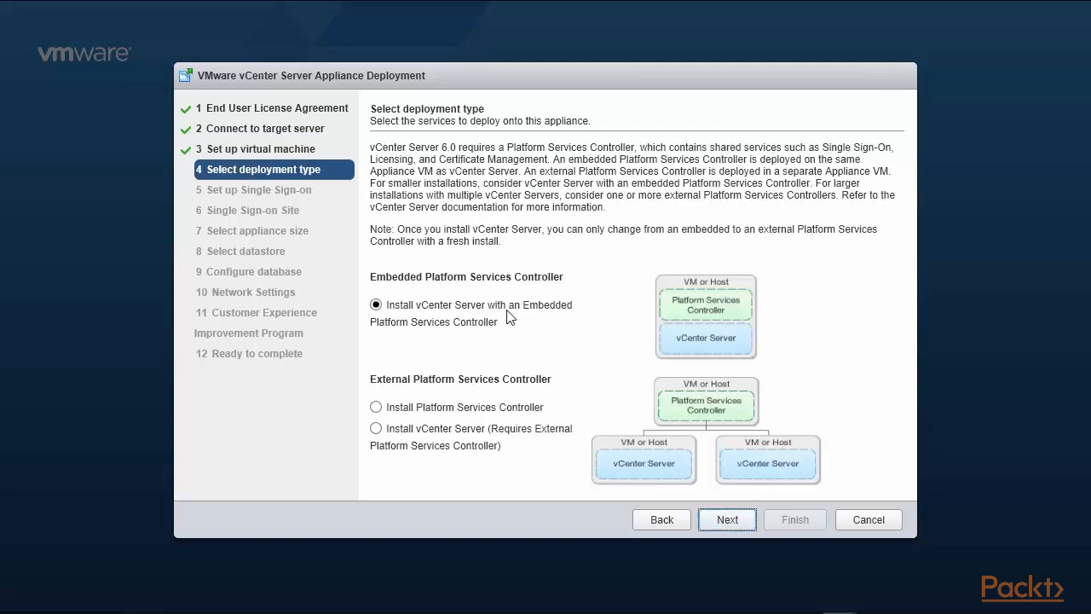
# Keep embedded deployment and join the SSO domain at 192.168.0.220 with the administrator password.
pyautogui.click(721, 523)
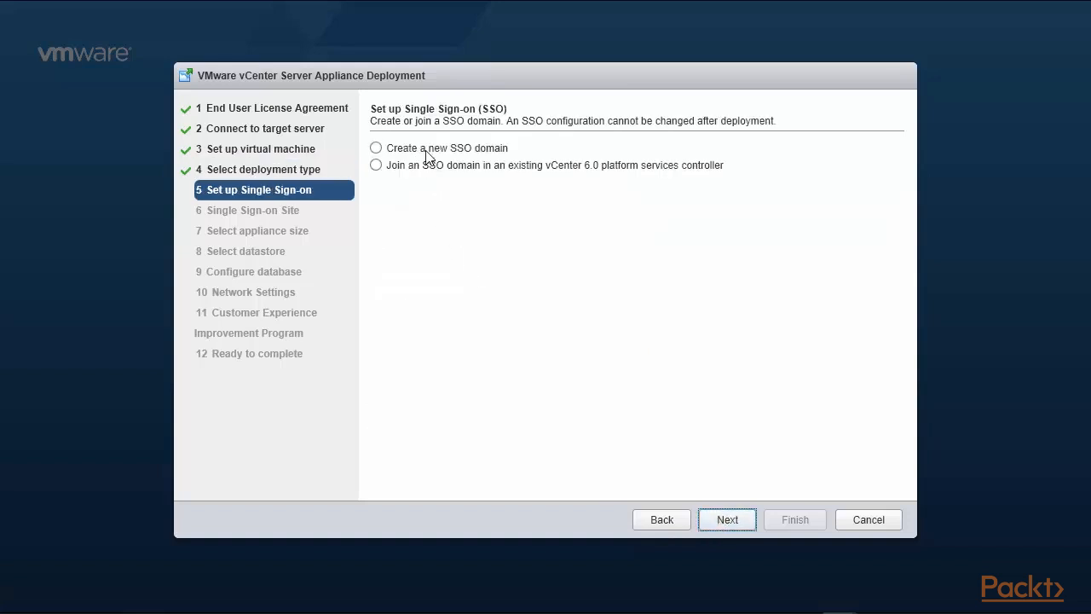
pyautogui.click(376, 165)
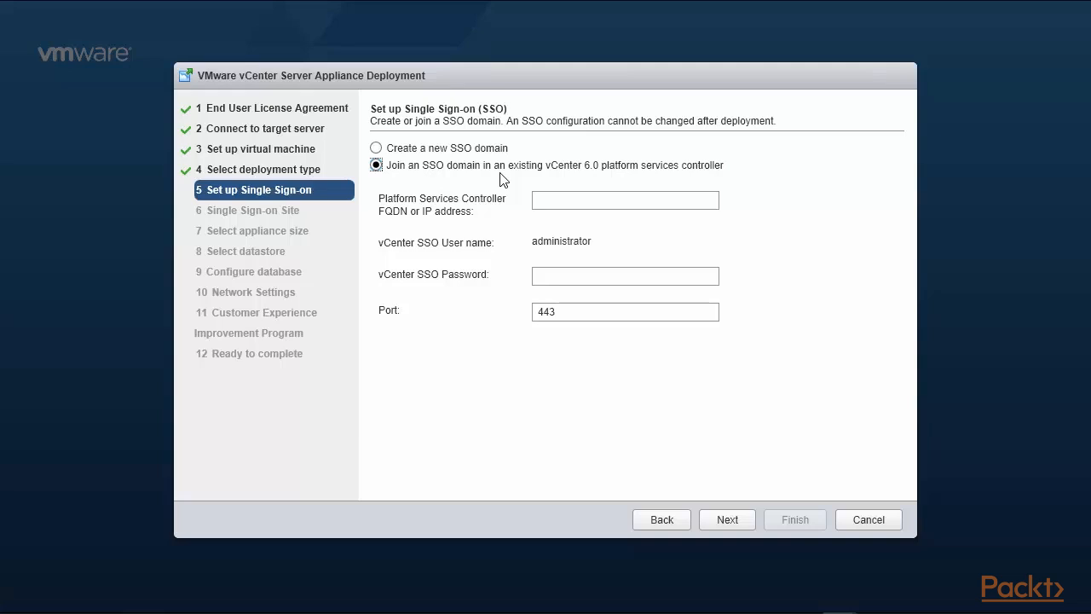
pyautogui.click(565, 205)
pyautogui.write('192')
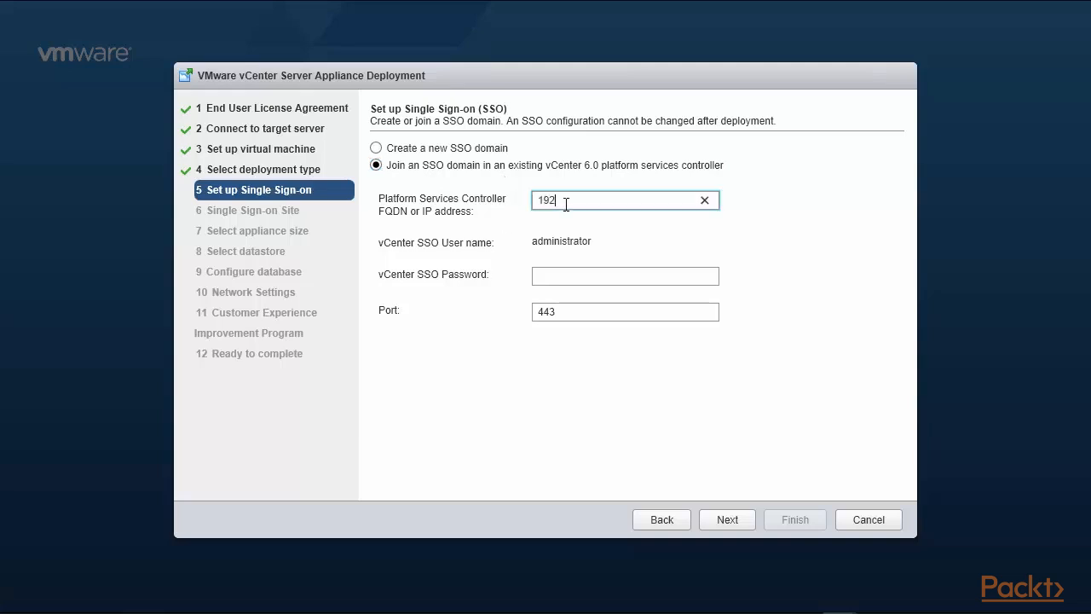
pyautogui.write('.168.0.220')
pyautogui.click(580, 275)
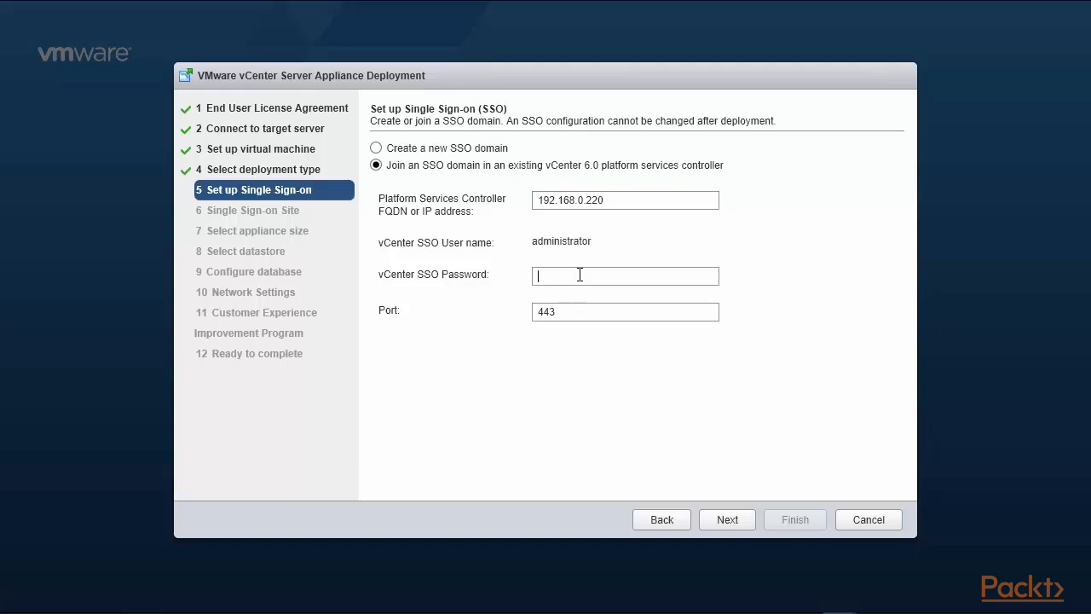
pyautogui.write('••••')
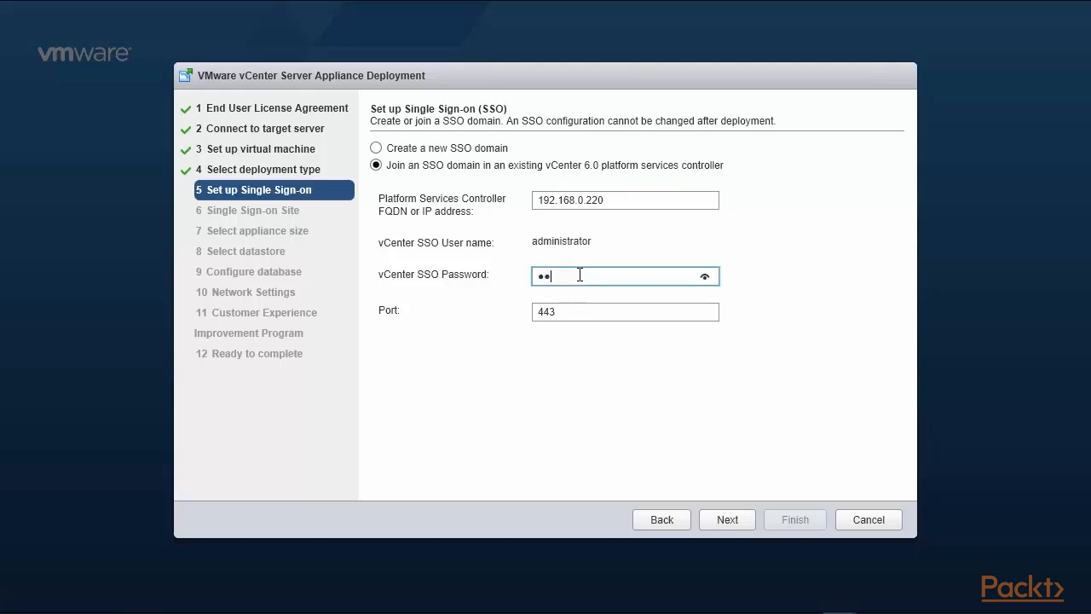
pyautogui.write('••••')
pyautogui.click(728, 520)
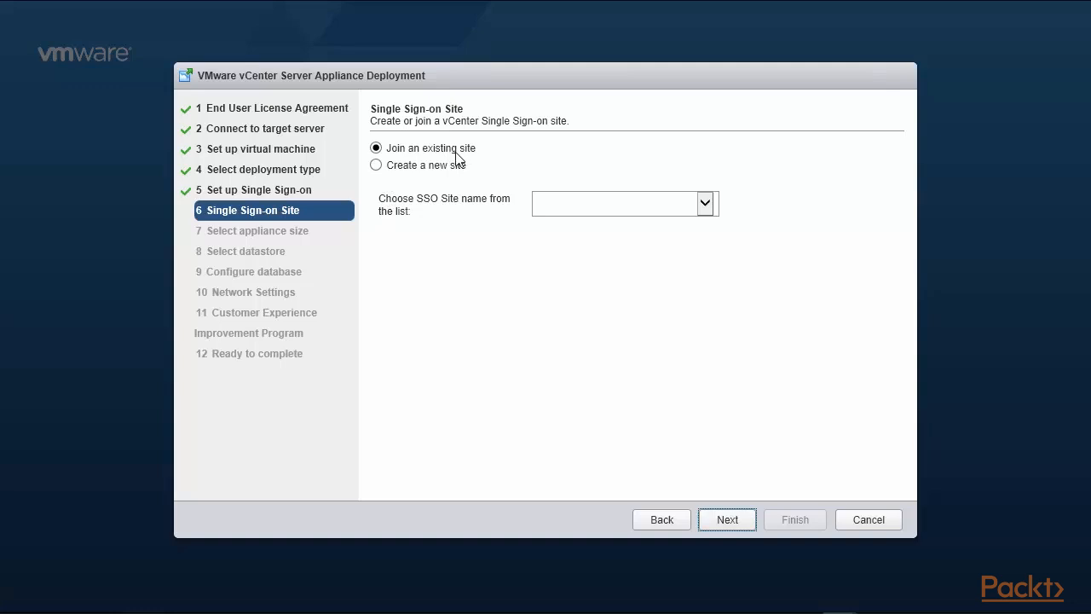
# Choose SSO site Site-1 and keep the Tiny appliance size.
pyautogui.click(717, 210)
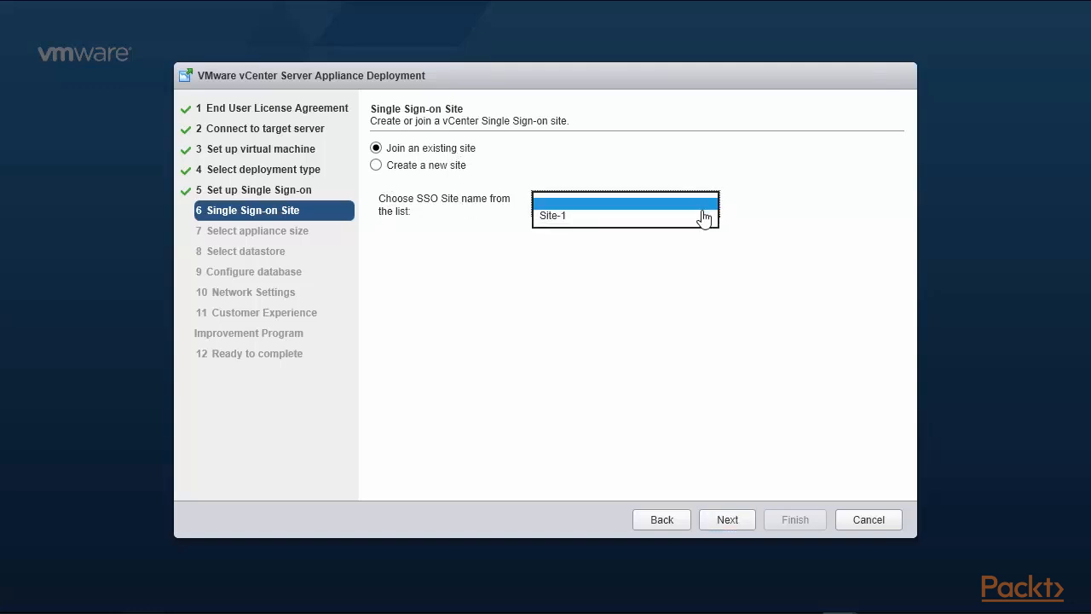
pyautogui.click(679, 216)
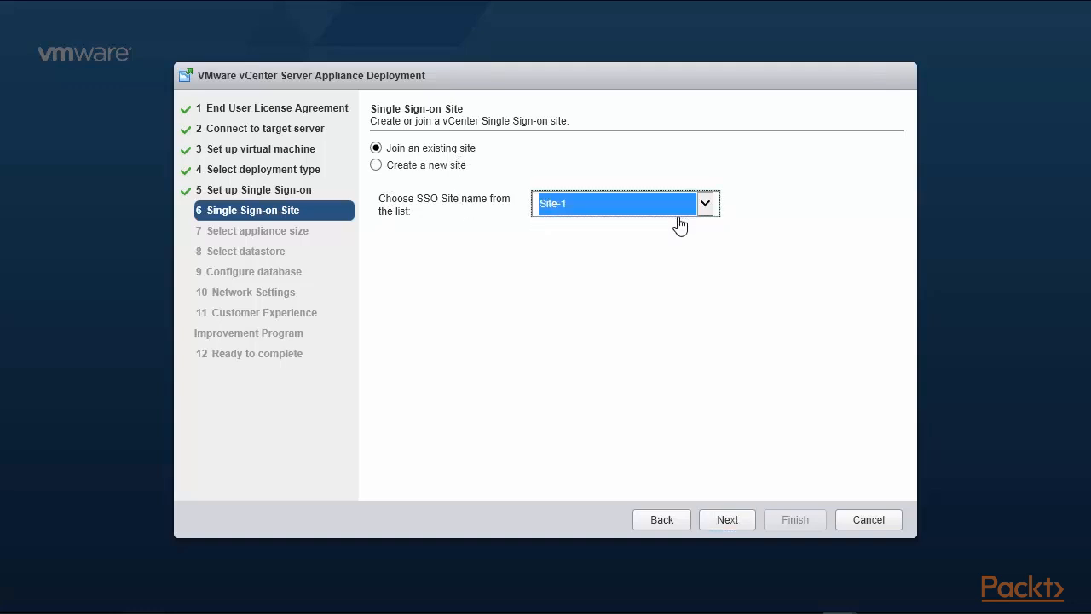
pyautogui.click(727, 522)
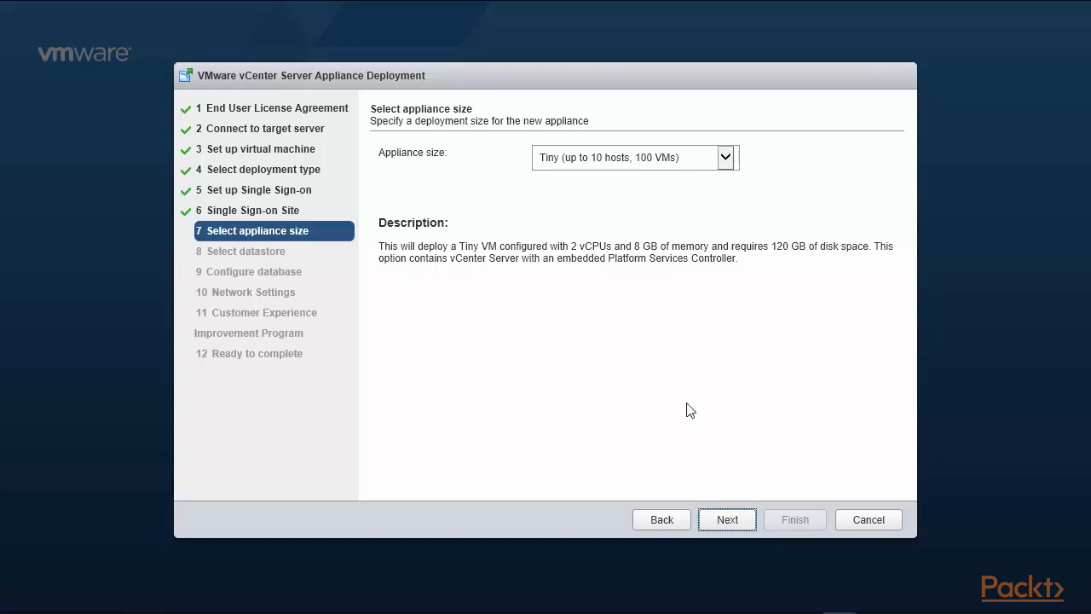
pyautogui.click(727, 159)
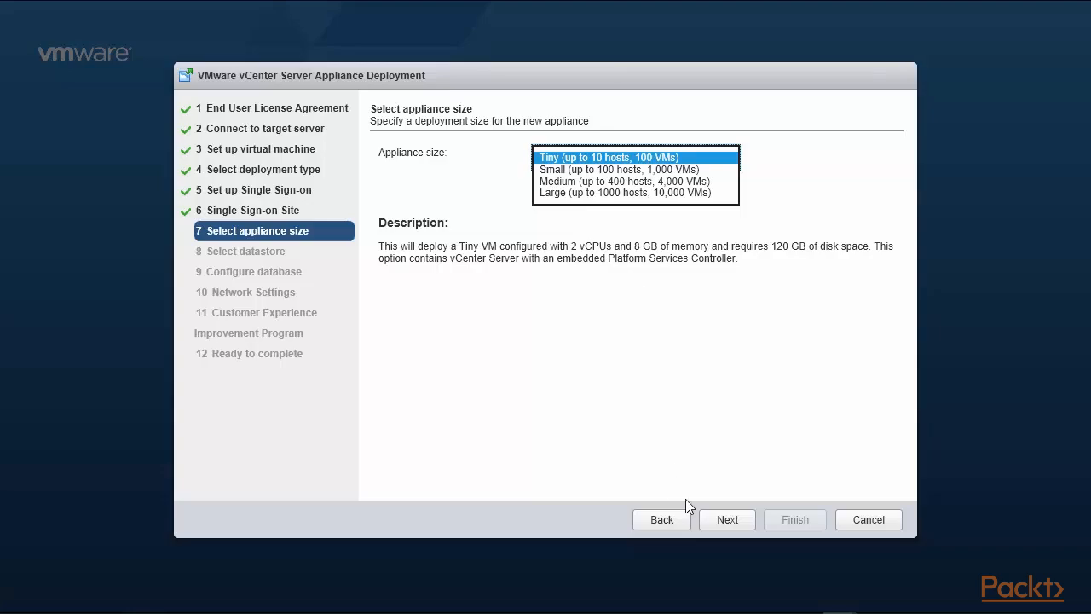
pyautogui.click(731, 521)
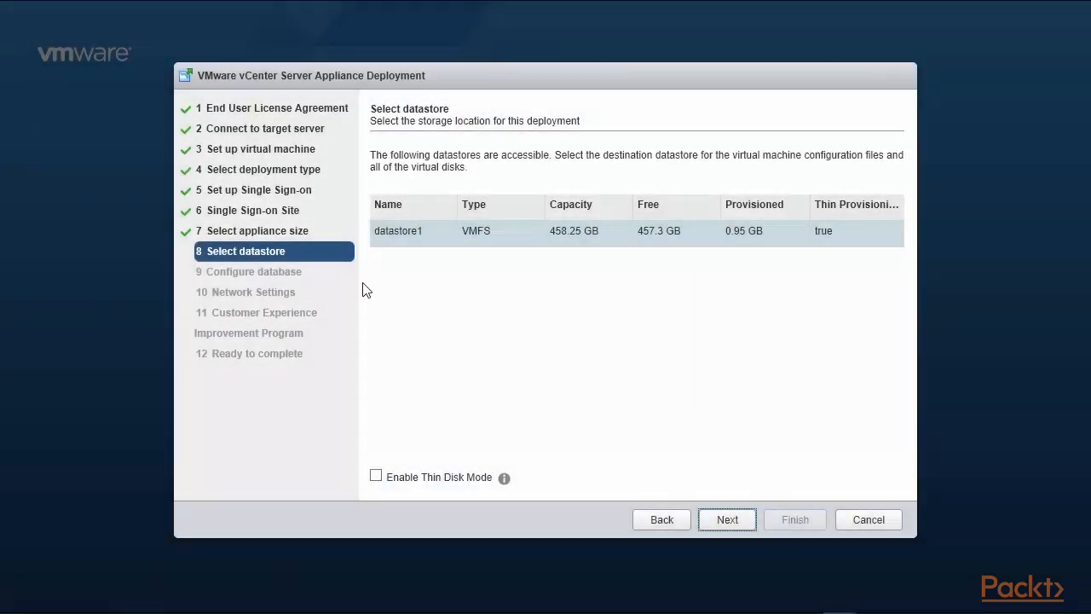
# Store the appliance on datastore1 with thin disk provisioning and keep the embedded PostgreSQL database.
pyautogui.click(507, 238)
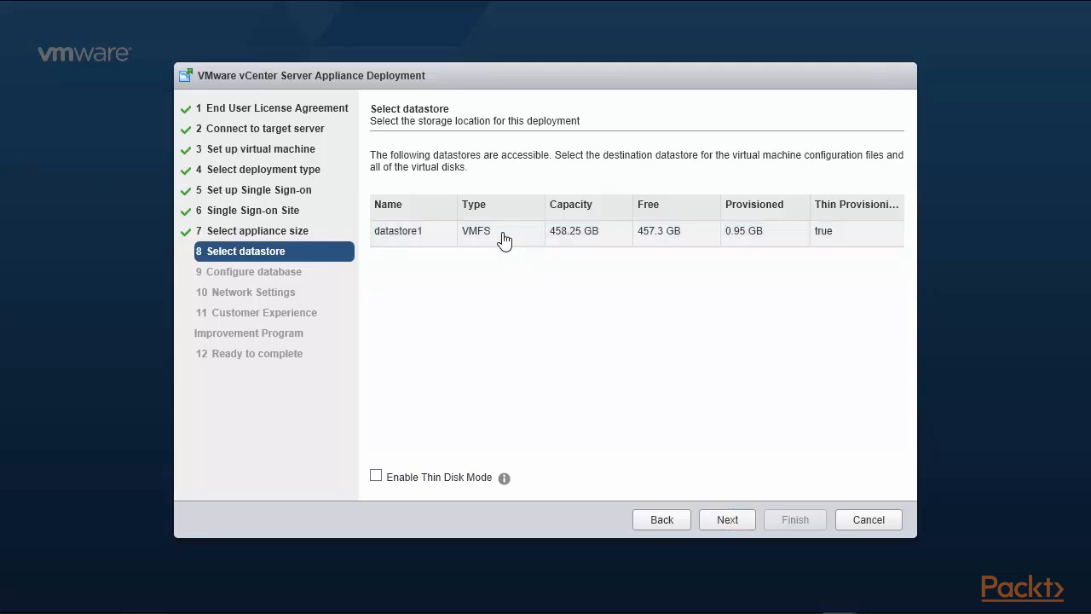
pyautogui.click(425, 237)
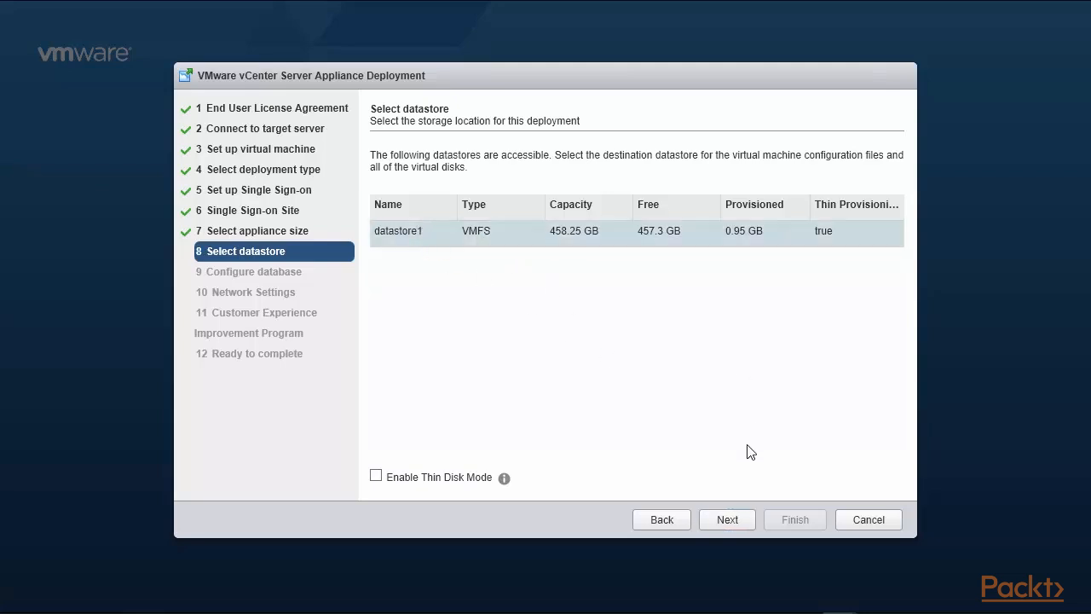
pyautogui.click(388, 480)
pyautogui.click(726, 522)
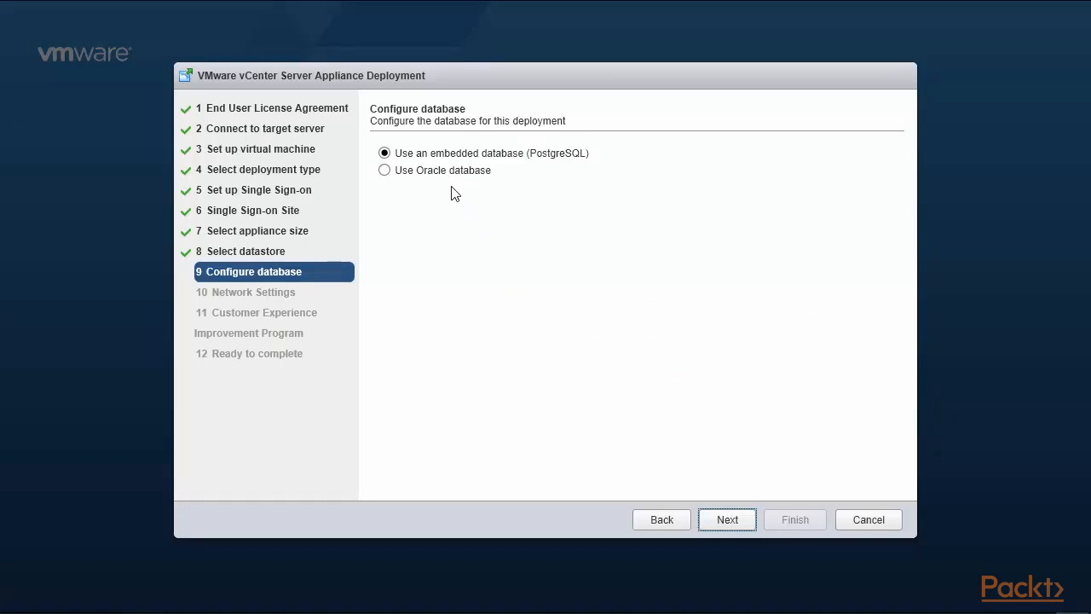
pyautogui.click(723, 519)
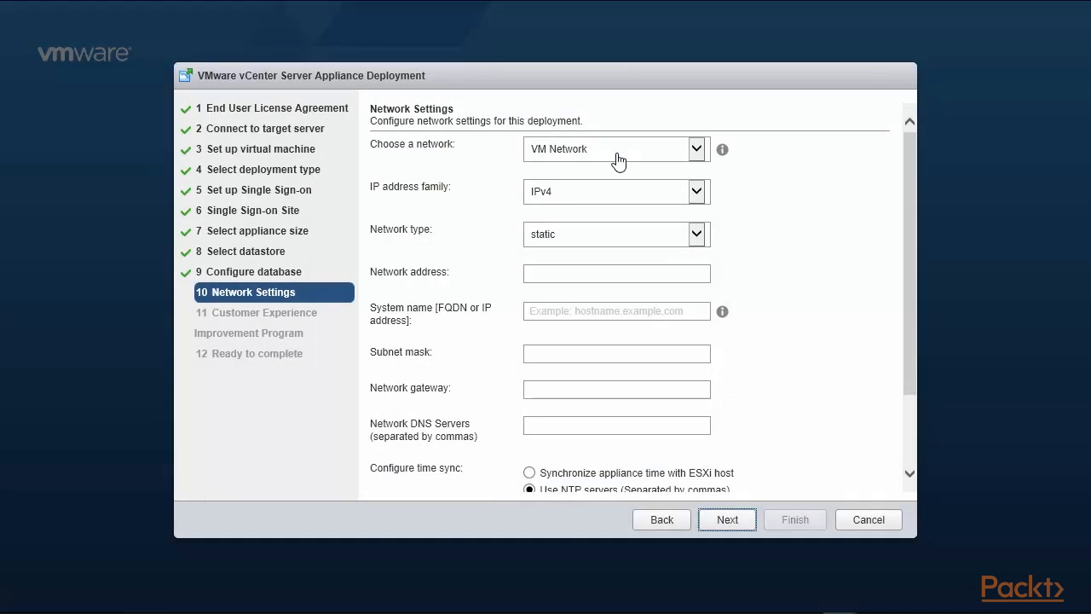
# Set the network address and system name both to 192.168.0.221.
pyautogui.click(605, 275)
pyautogui.write('192.16')
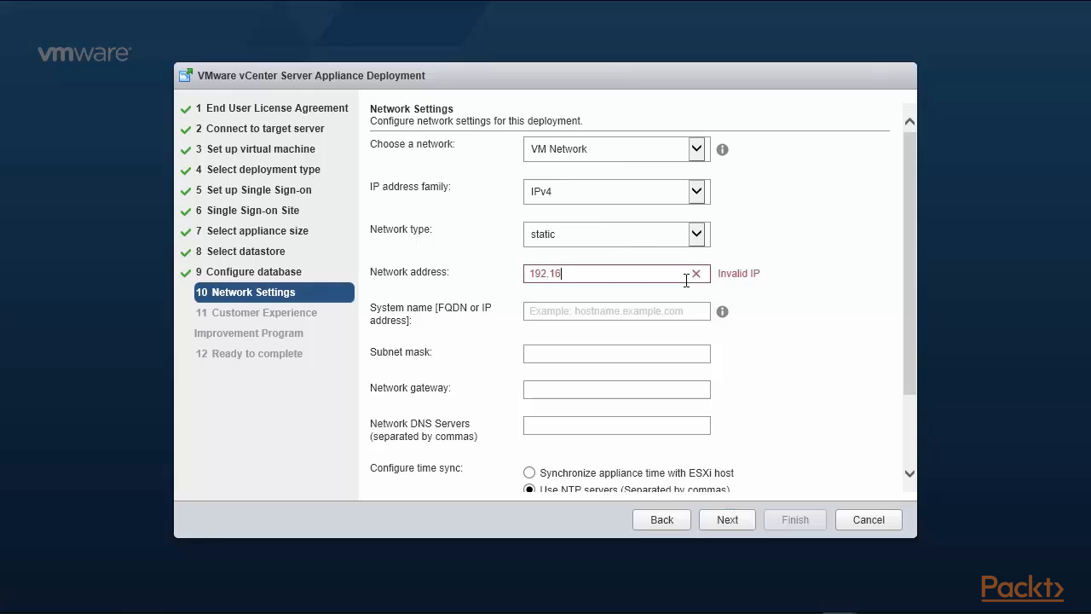
pyautogui.write('8.0.221')
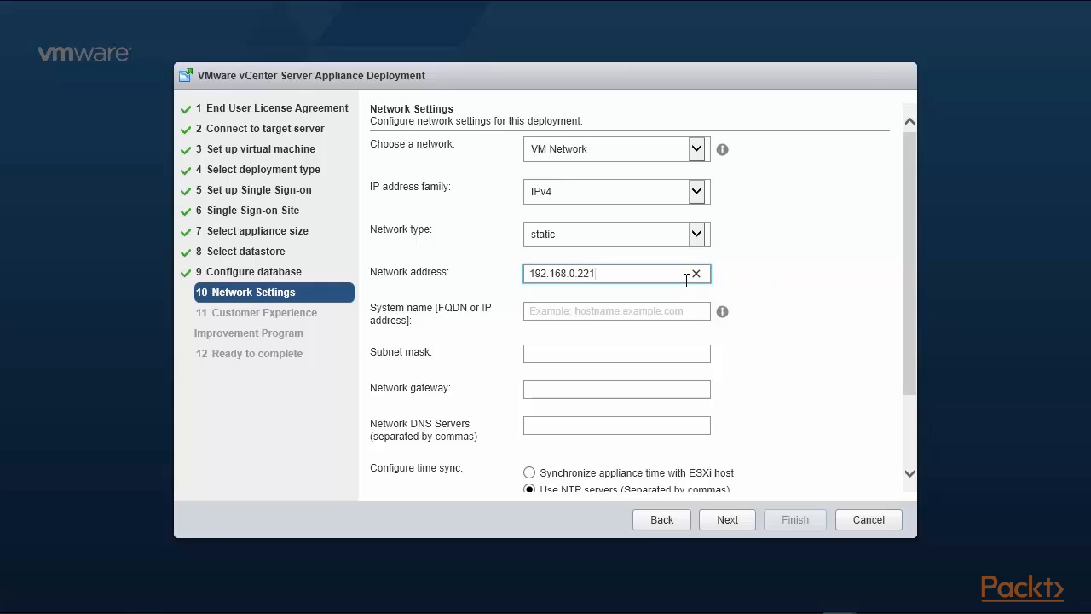
pyautogui.click(638, 310)
pyautogui.write('192')
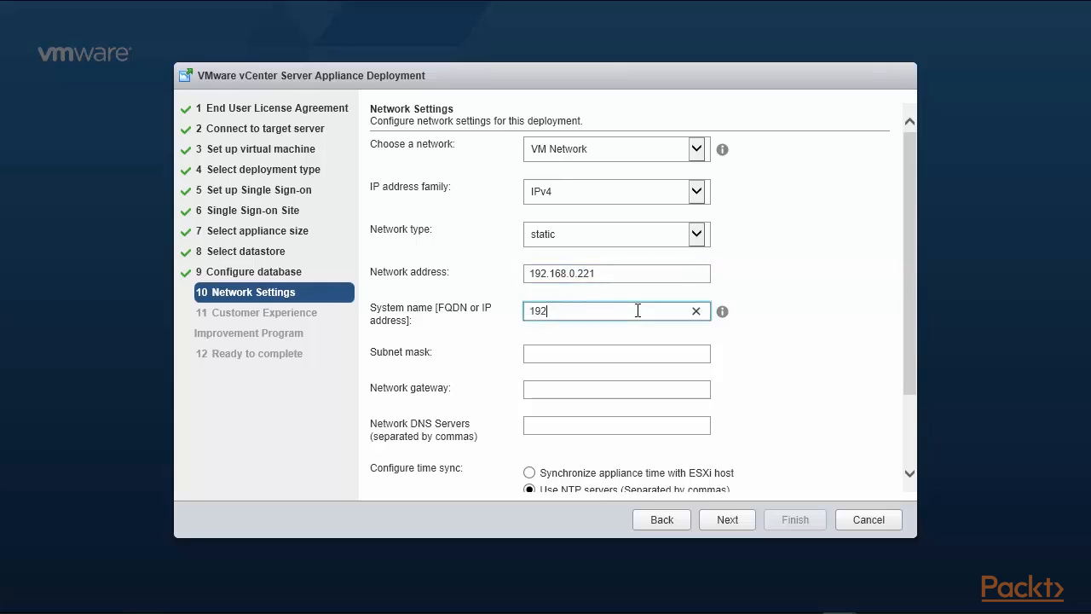
pyautogui.write('.168.0.221')
# Enter subnet mask 255.255.255.0, gateway 192.168.0.1 and DNS servers 192.168.0.1,8.8.8.8,8.8.4.4.
pyautogui.click(620, 358)
pyautogui.write('24')
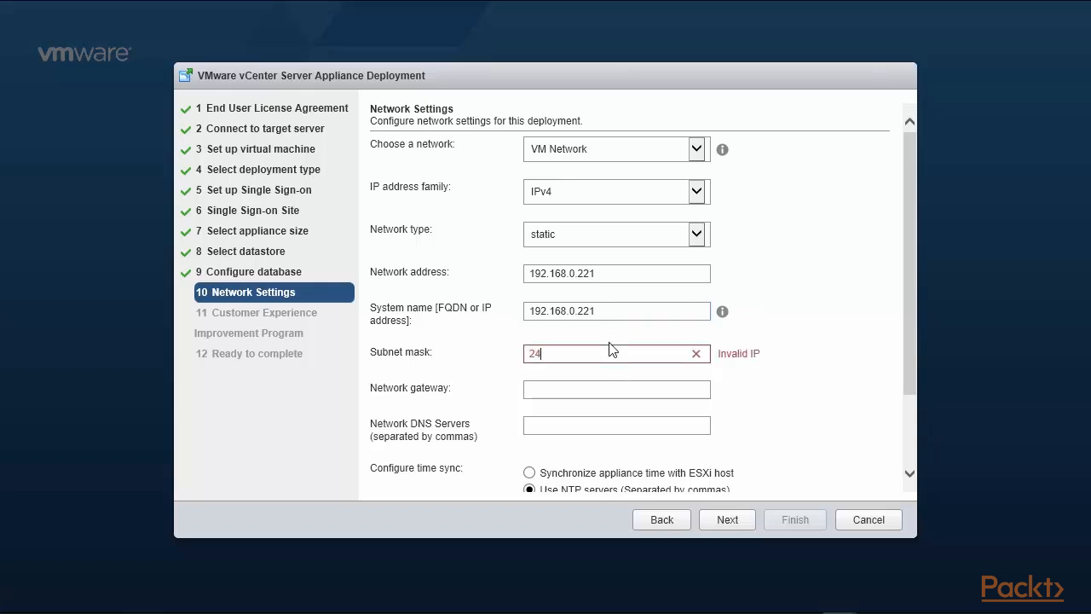
pyautogui.press('BackSpace')
pyautogui.press('BackSpace')
pyautogui.write('255.255.255.0')
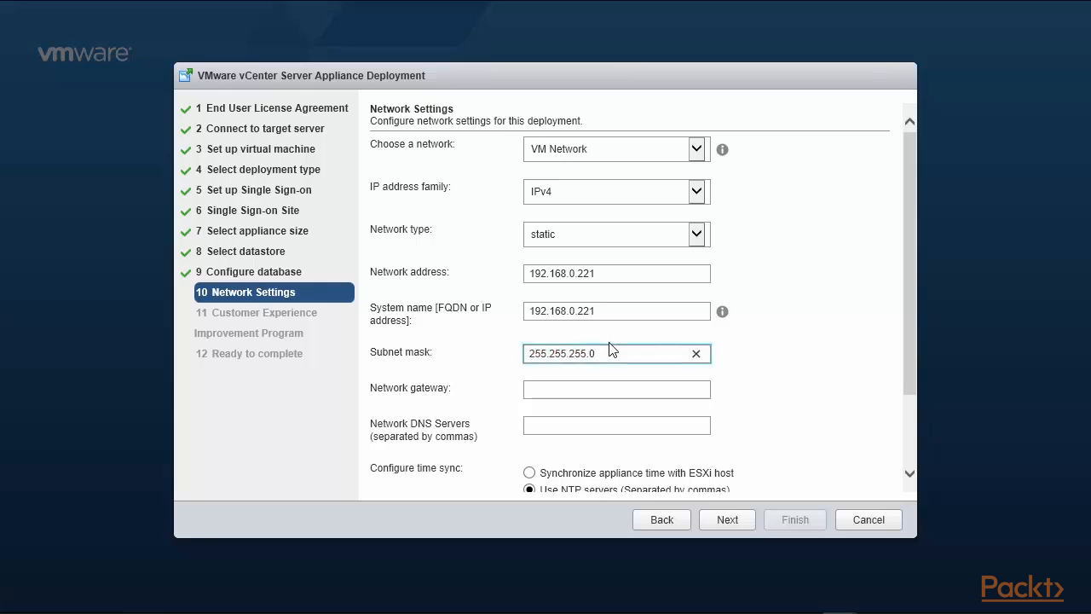
pyautogui.click(567, 389)
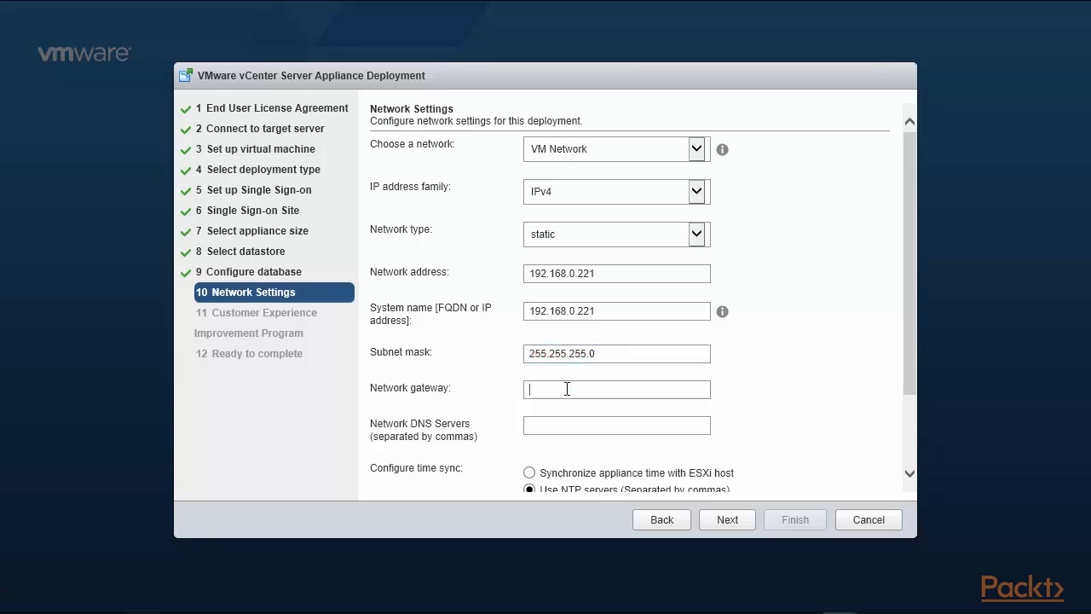
pyautogui.write('192.1')
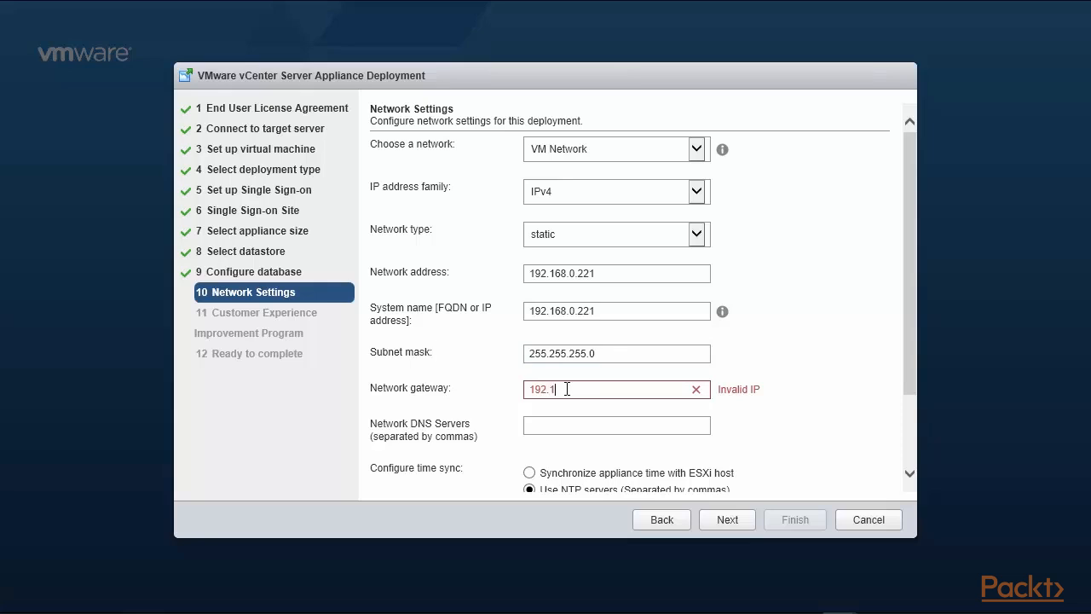
pyautogui.write('68.0.1')
pyautogui.click(554, 427)
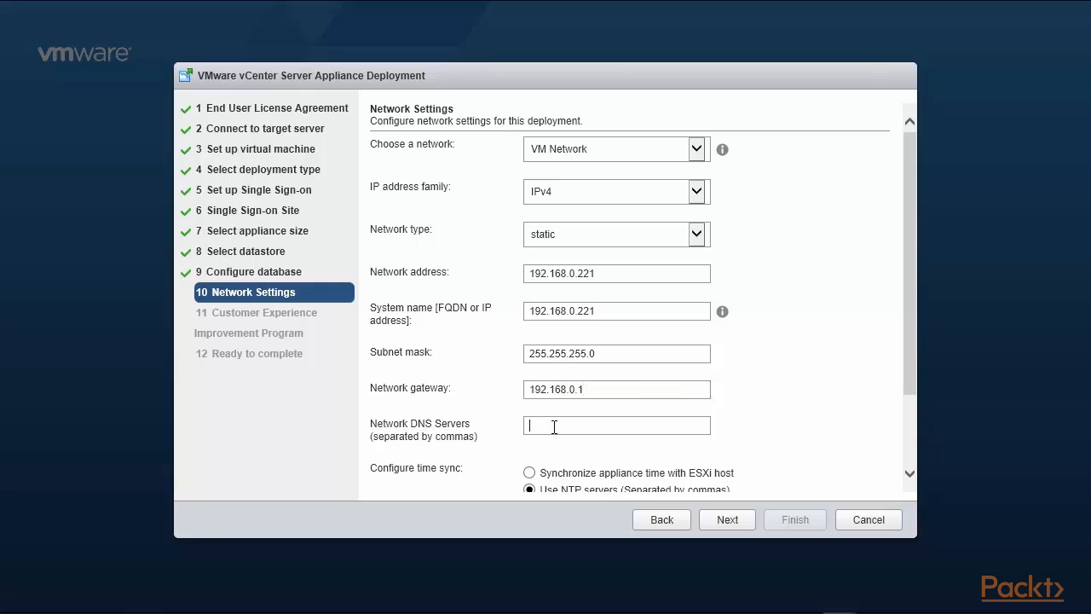
pyautogui.write('1')
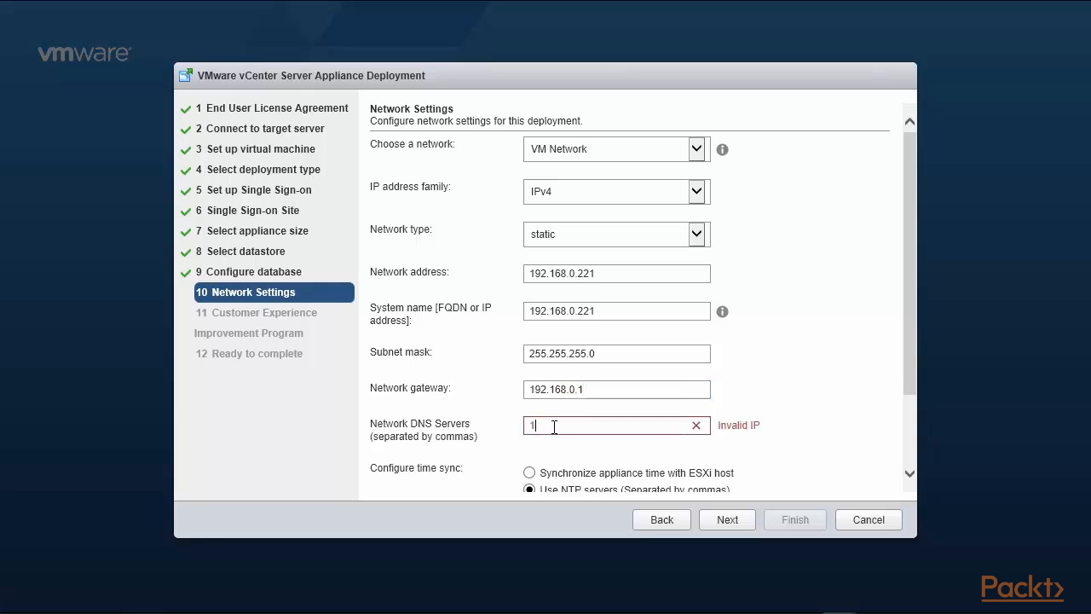
pyautogui.write('92.168.0.1')
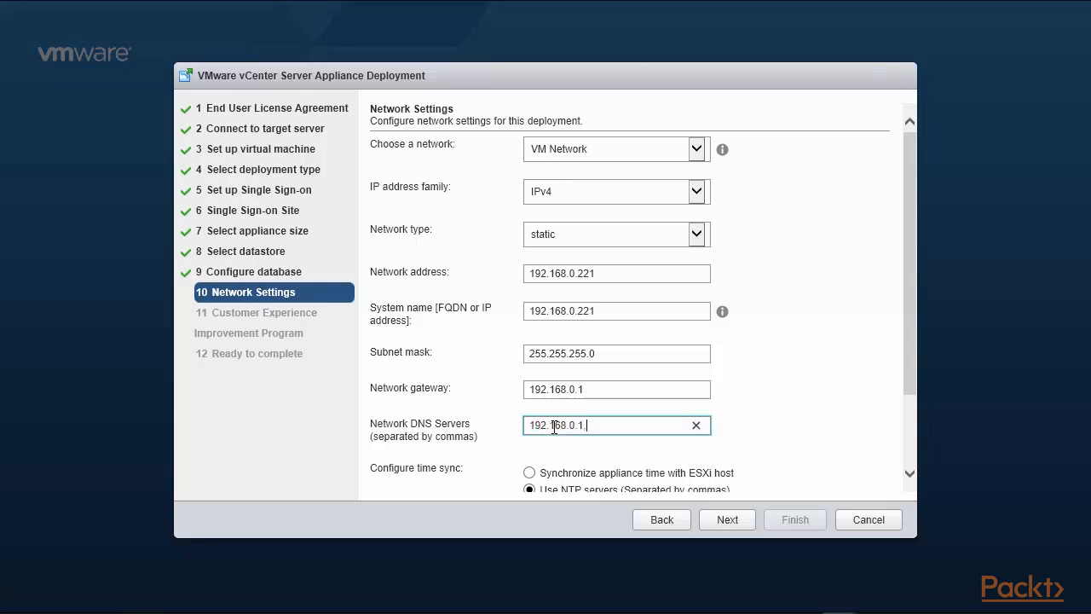
pyautogui.write(',8.')
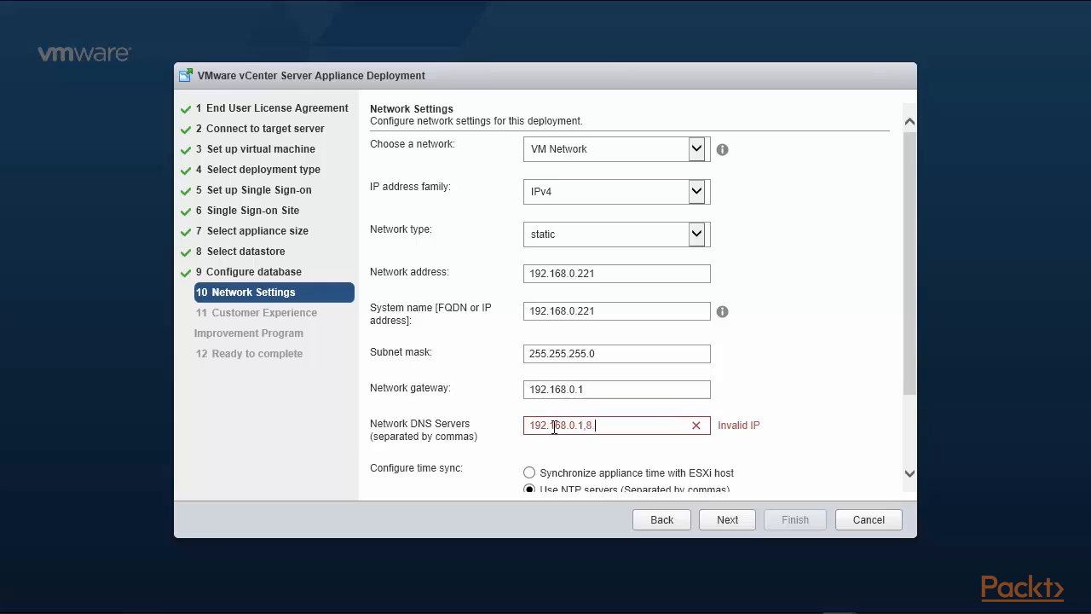
pyautogui.write('8.8.8,8.8.4.4')
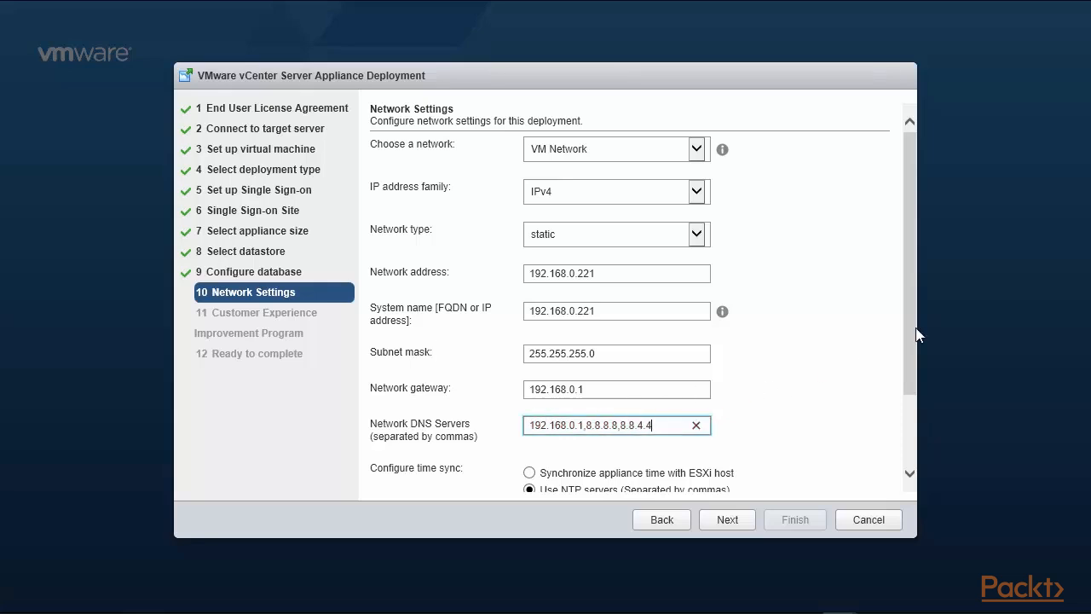
pyautogui.moveTo(916, 339); pyautogui.dragTo(915, 416)
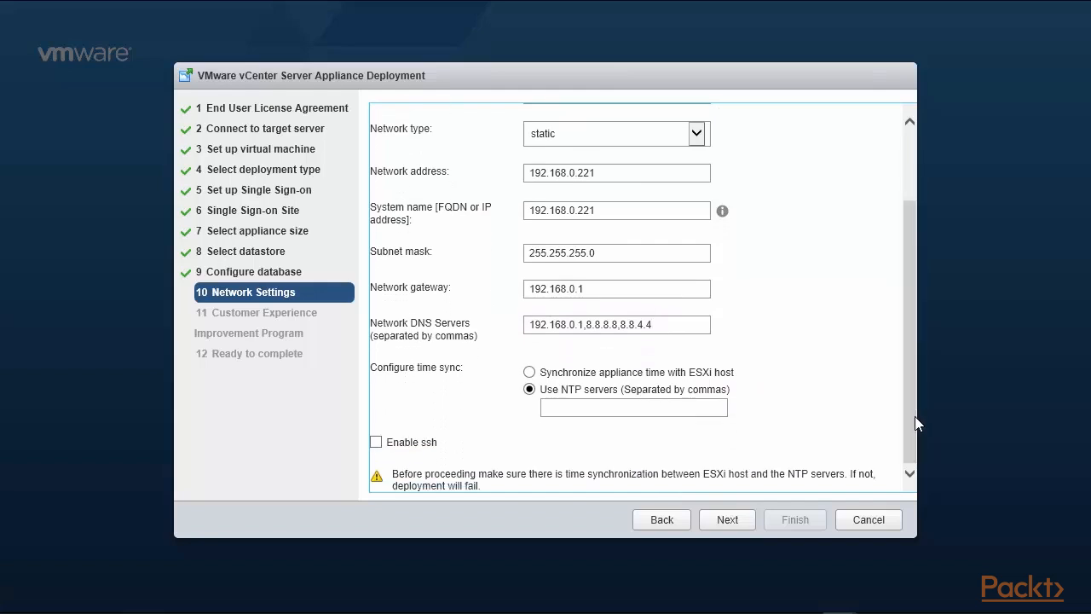
# Use NTP servers 0.us.pool.ntp.org,1.us.pool.ntp.org, enable SSH, and submit the network settings.
pyautogui.click(592, 406)
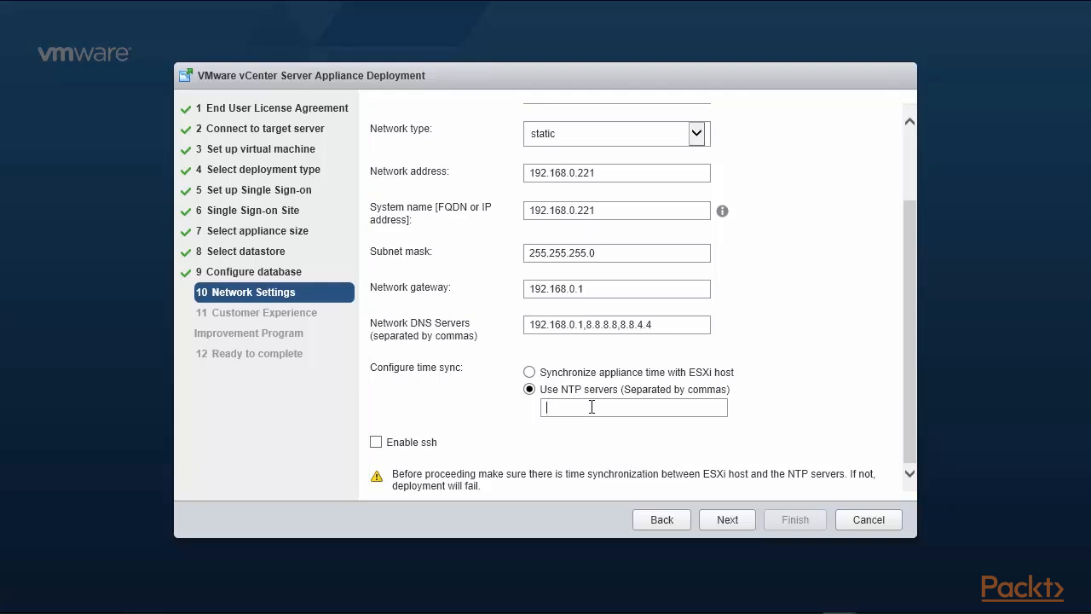
pyautogui.write('0')
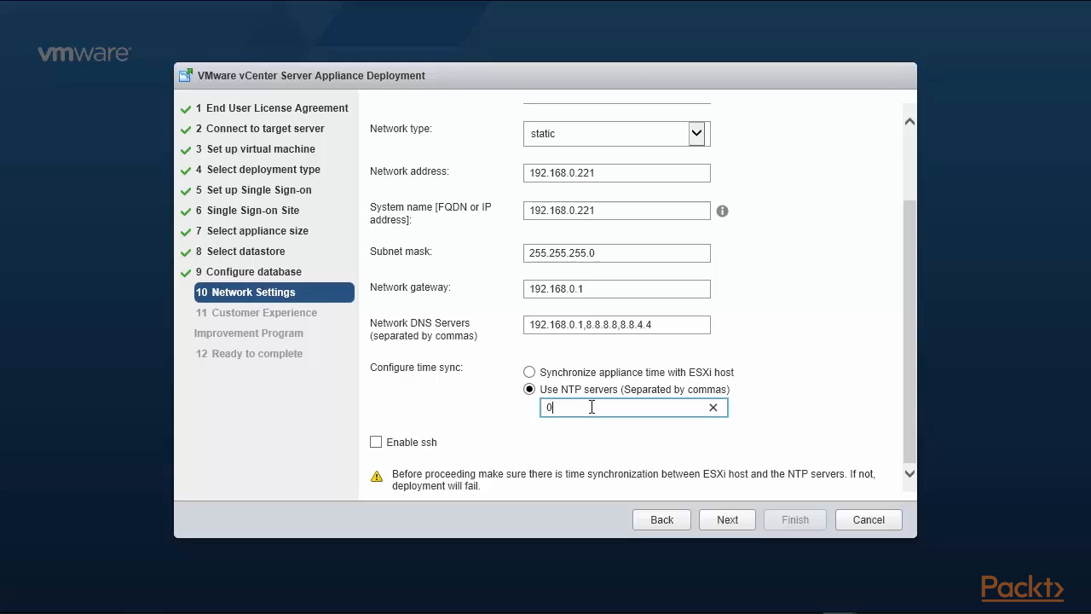
pyautogui.write('.us.pool.ntp.org,1.us.pool.ntp.org')
pyautogui.click(376, 442)
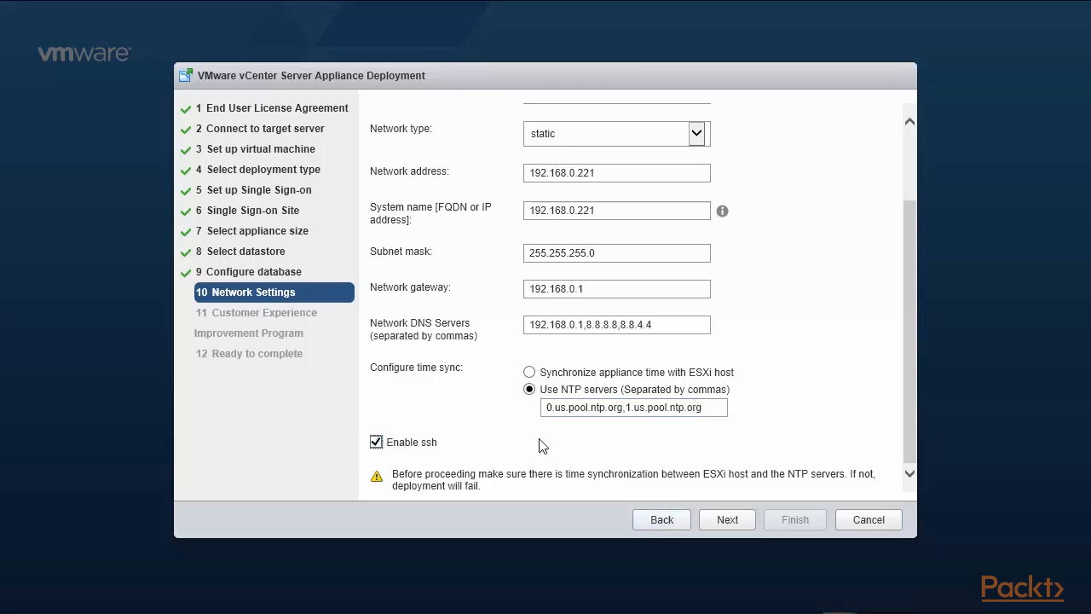
pyautogui.click(914, 433)
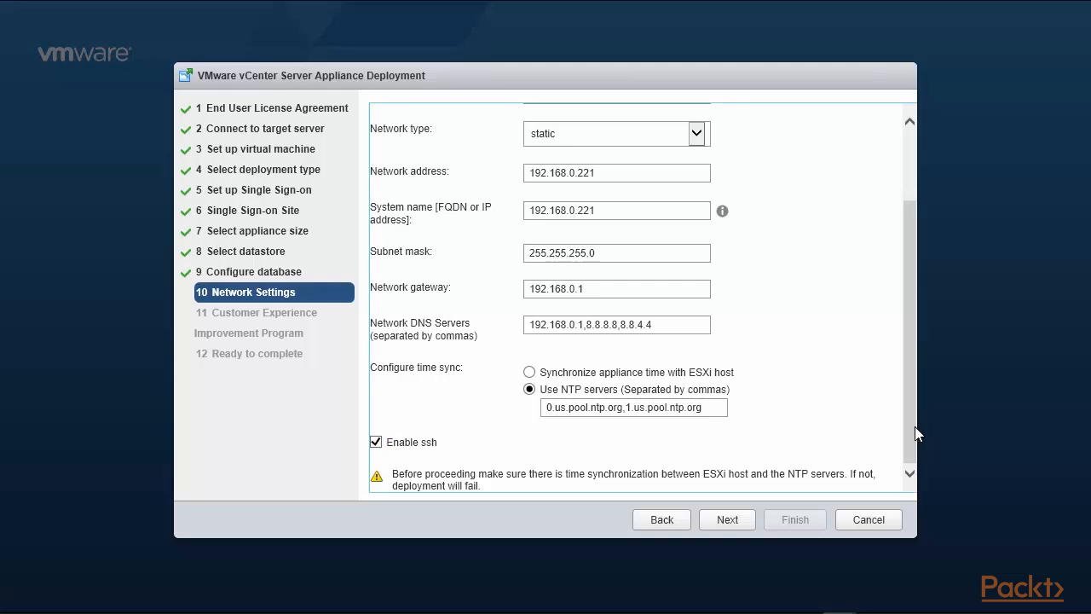
pyautogui.click(727, 520)
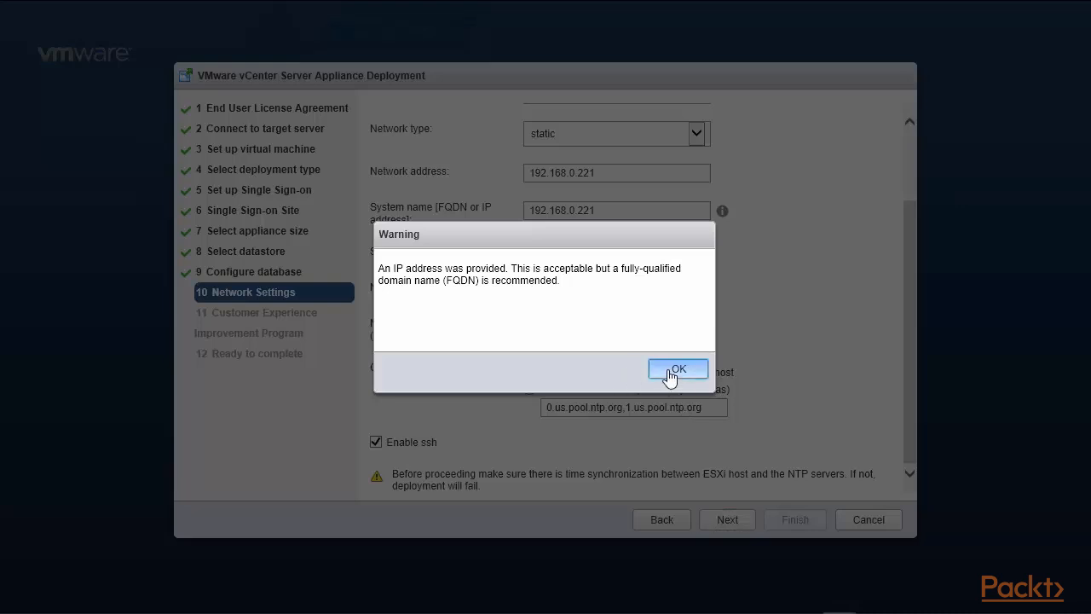
# Dismiss the FQDN warning, opt out of the Customer Experience Improvement Program, and continue.
pyautogui.click(673, 369)
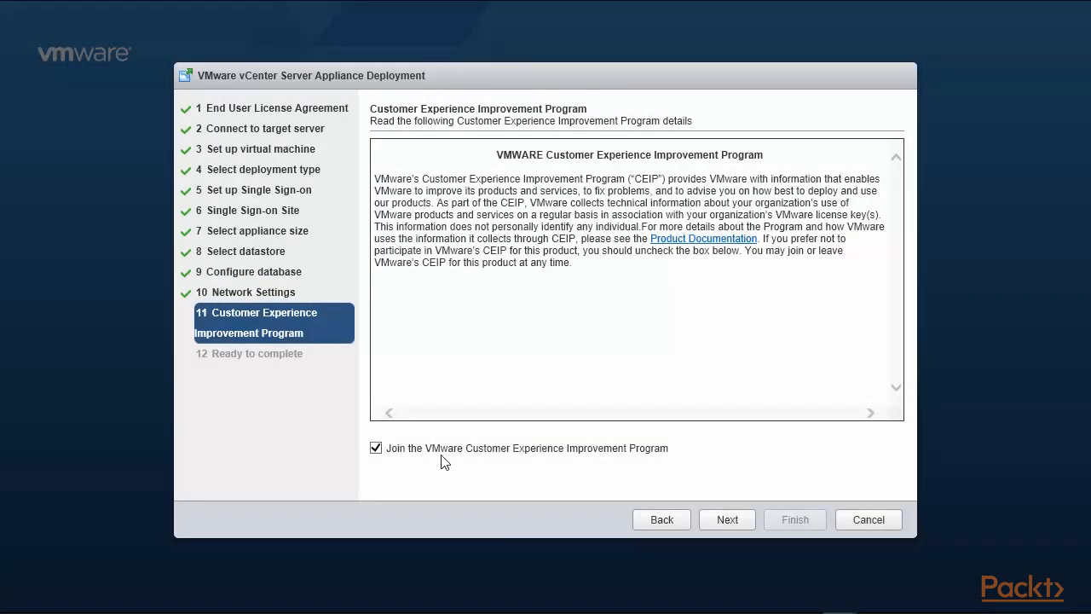
pyautogui.click(376, 447)
pyautogui.click(727, 521)
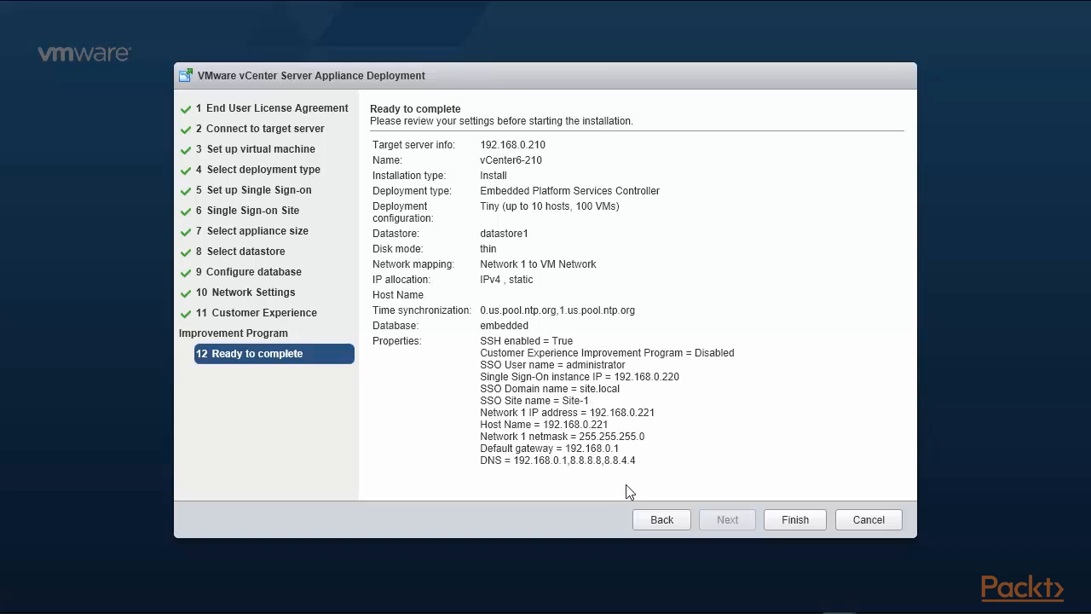
# Finish the wizard to install vCenter Server 192.168.0.221 and wait for completion.
pyautogui.click(786, 519)
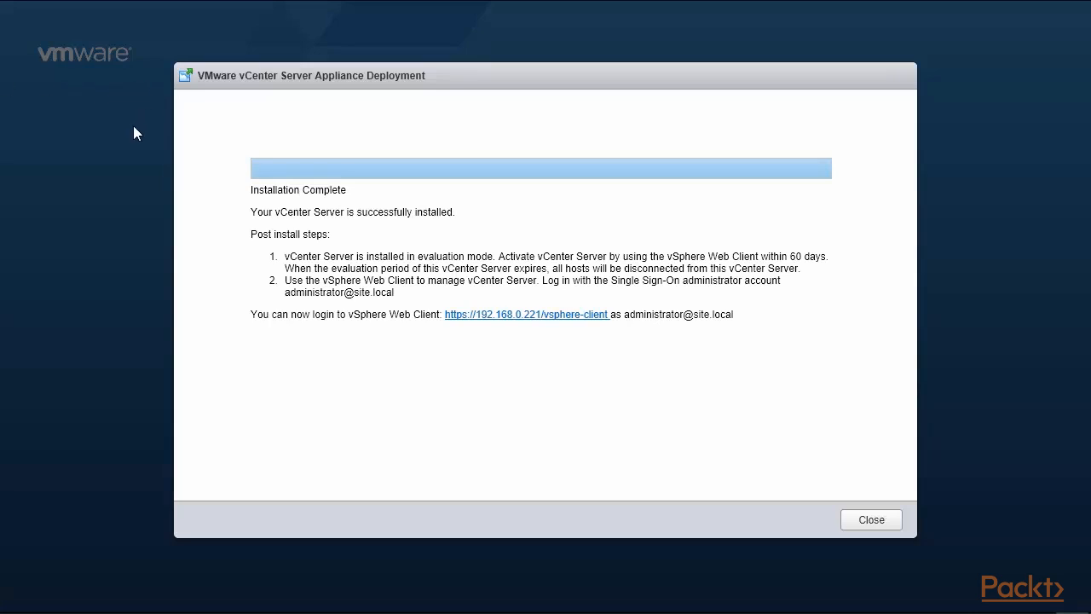
pyautogui.moveTo(249, 213); pyautogui.dragTo(452, 215)
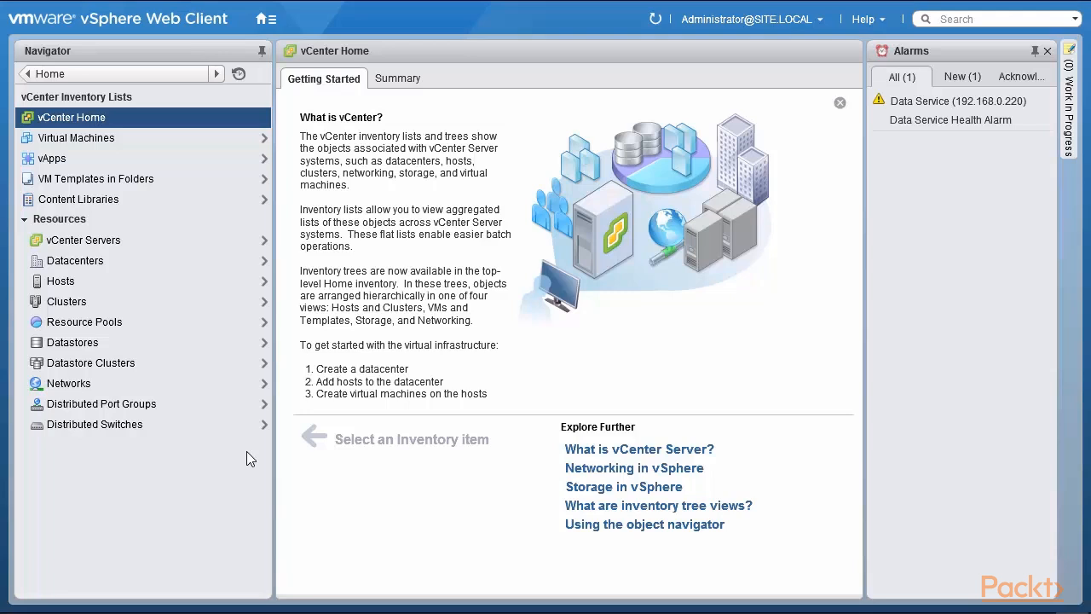
pyautogui.click(120, 248)
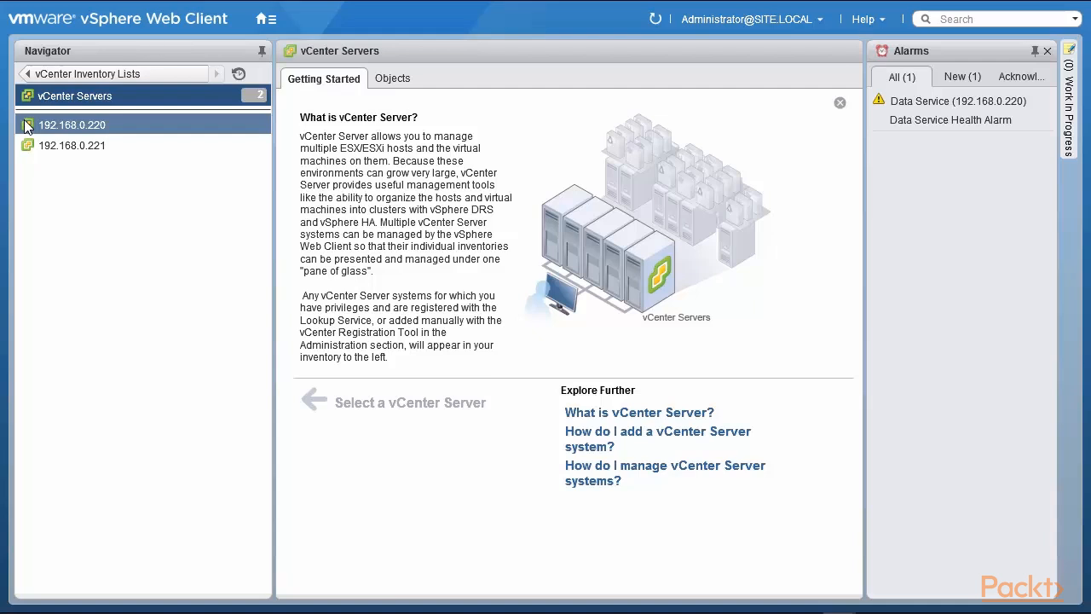
pyautogui.click(71, 131)
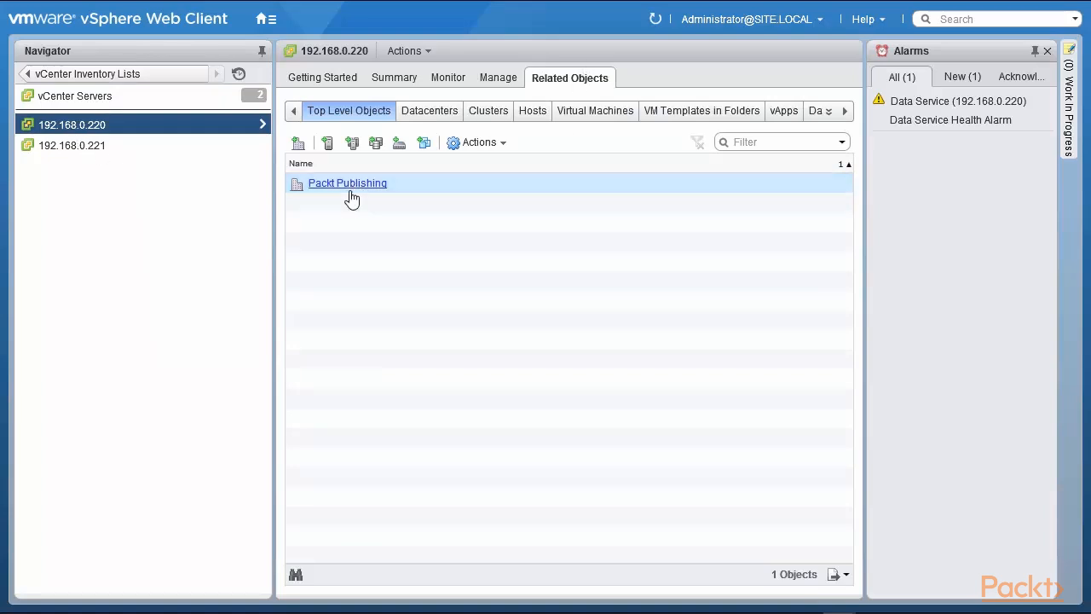
pyautogui.click(84, 150)
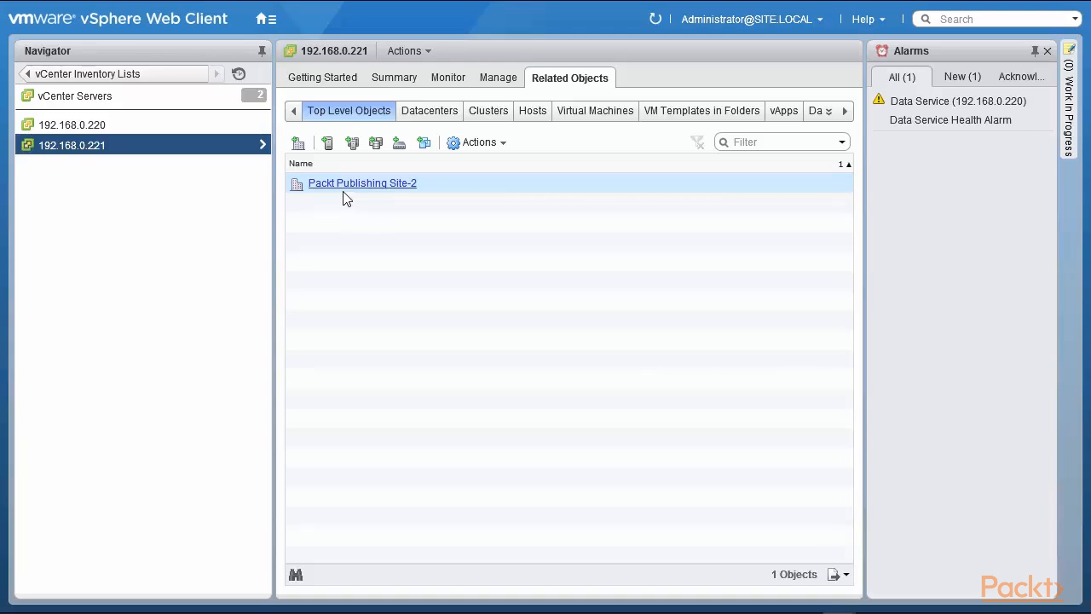
pyautogui.click(97, 73)
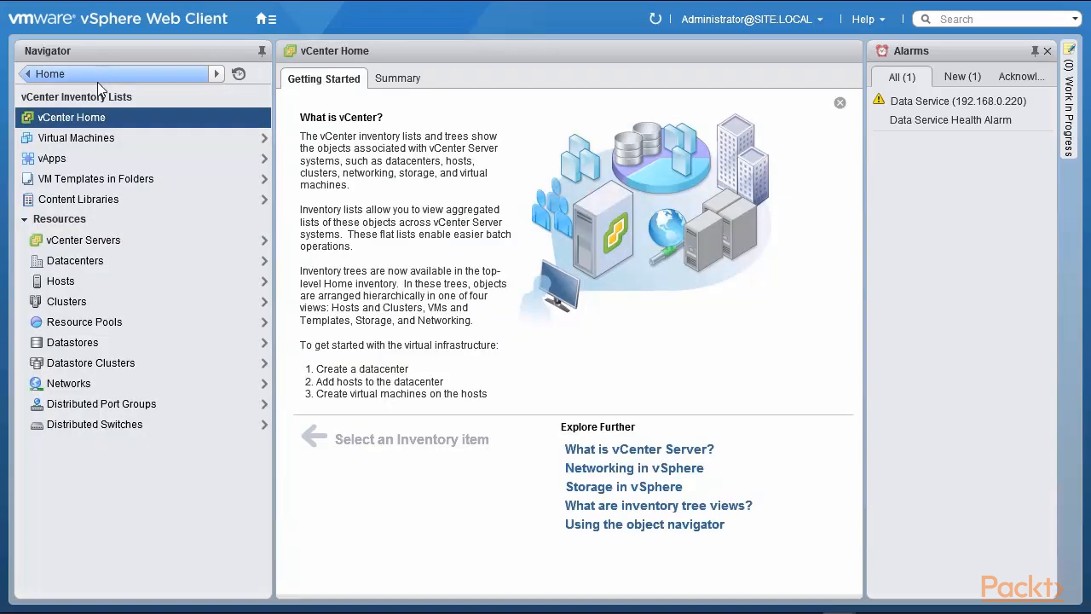
pyautogui.click(117, 203)
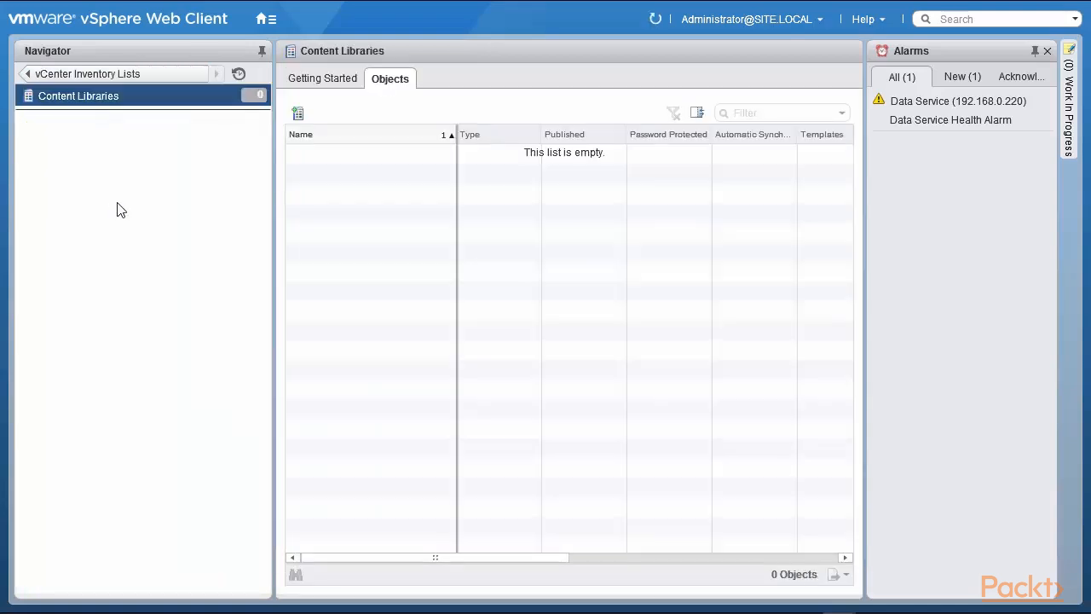
# View the content library overview, then launch the New Library wizard on vCenter 192.168.0.220.
pyautogui.click(340, 85)
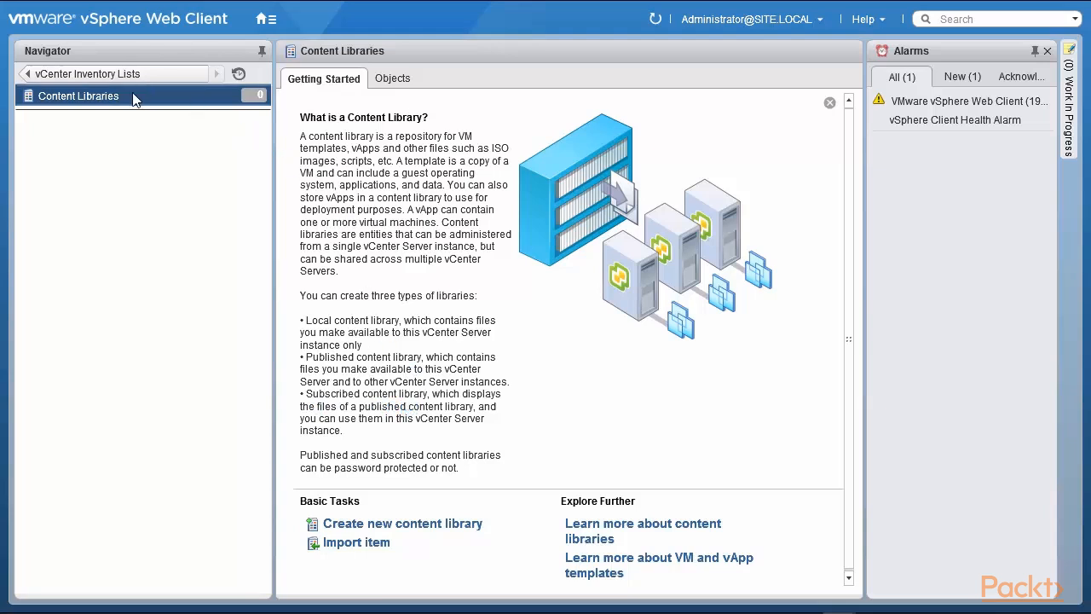
pyautogui.click(404, 81)
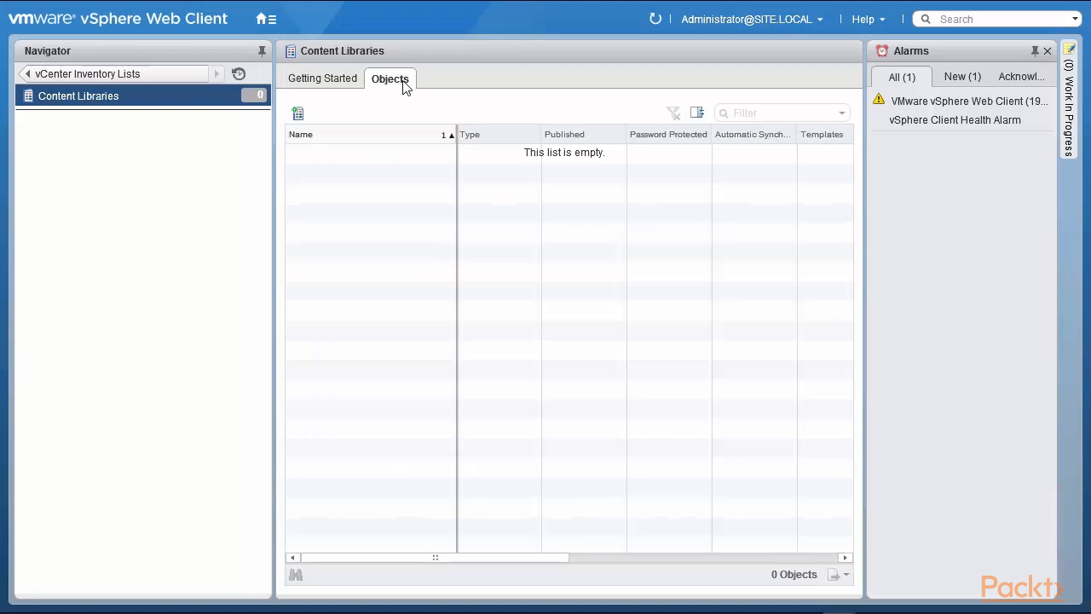
pyautogui.click(300, 117)
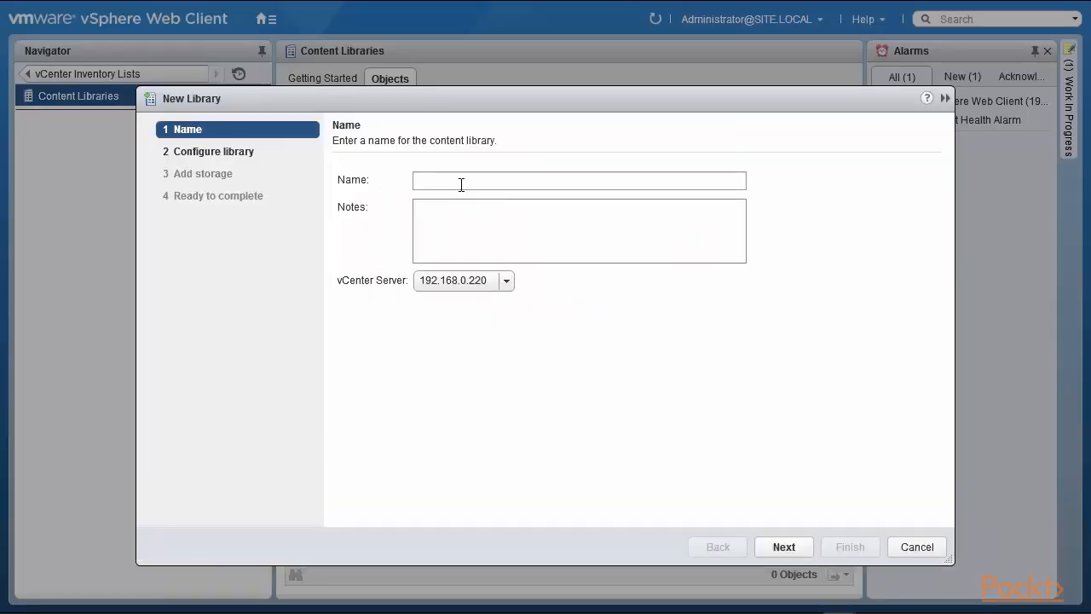
# Name the library Lib-220, publish it externally, and store it on datastore1.
pyautogui.click(461, 185)
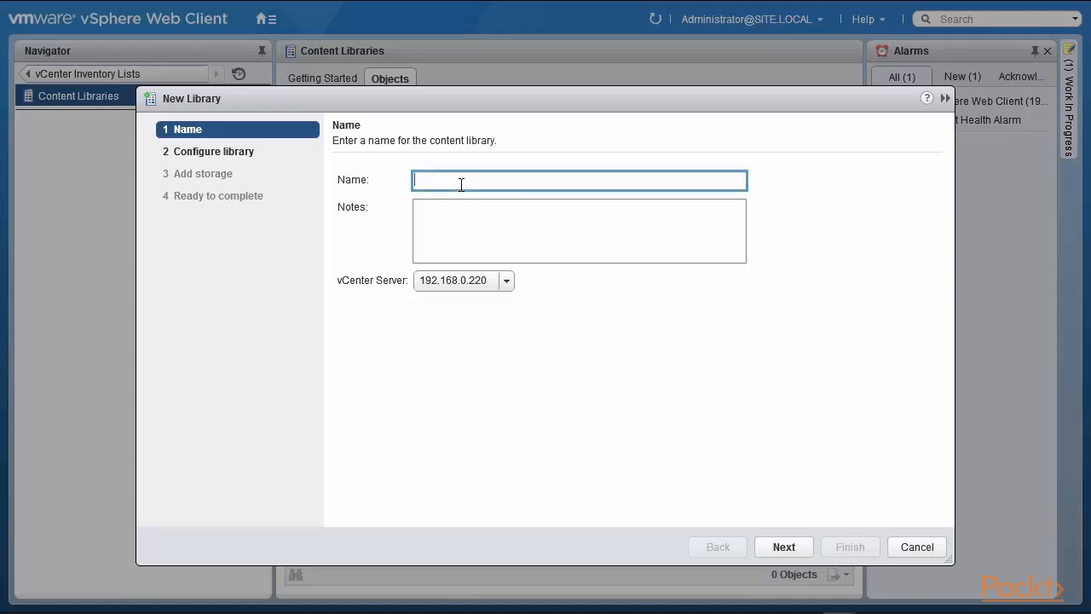
pyautogui.write('Lib-220')
pyautogui.click(780, 549)
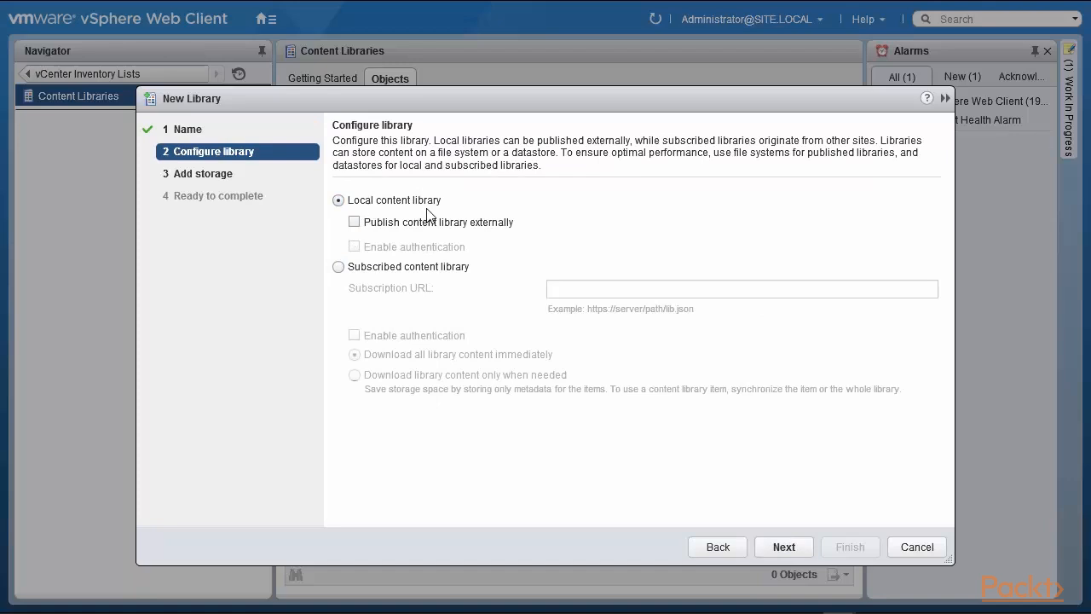
pyautogui.click(354, 222)
pyautogui.click(785, 549)
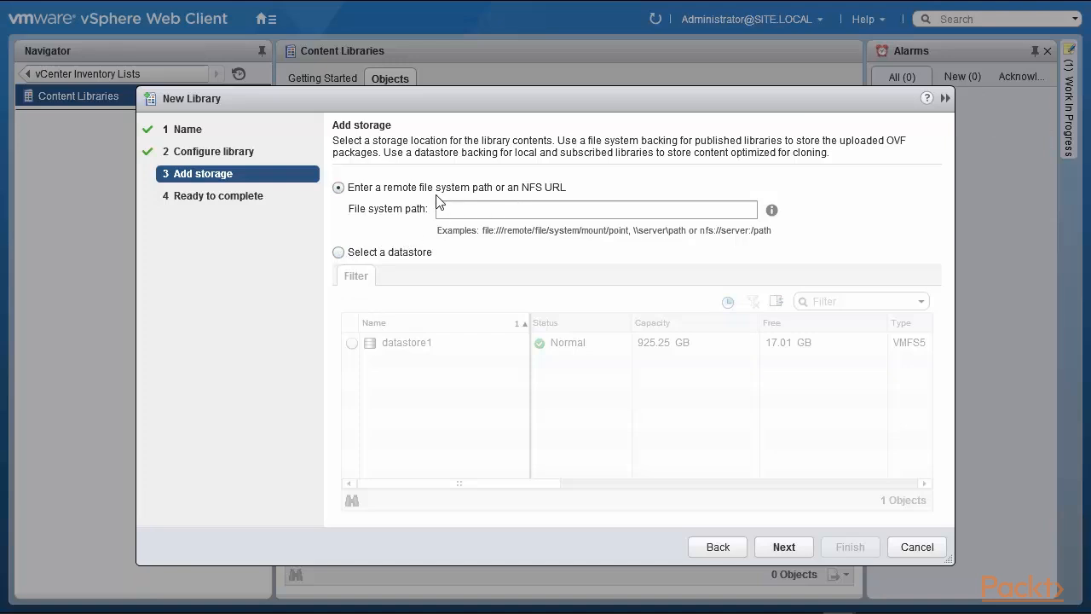
pyautogui.click(338, 252)
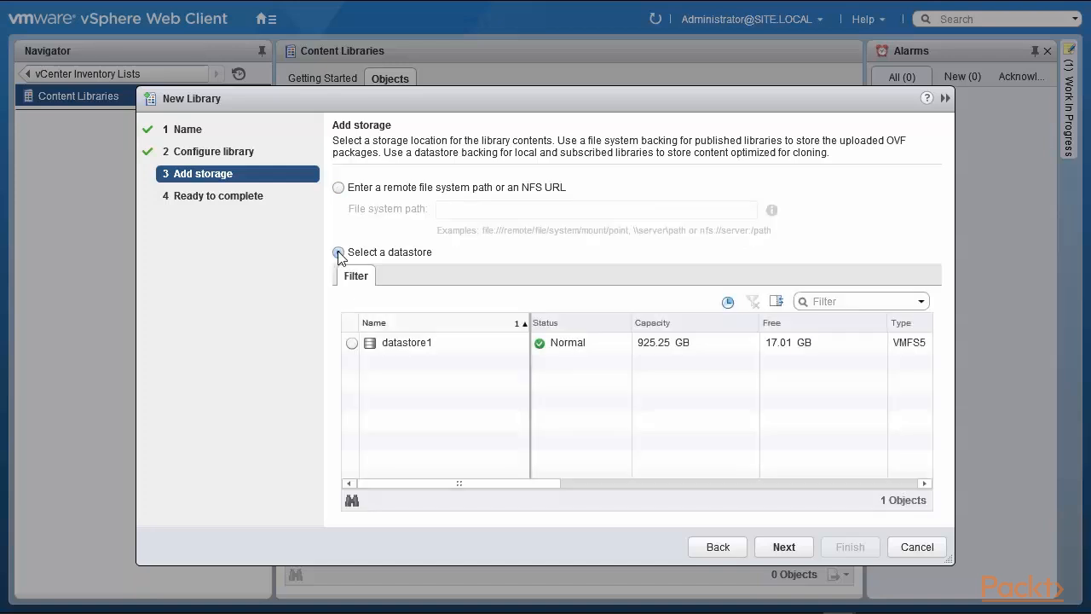
pyautogui.click(350, 343)
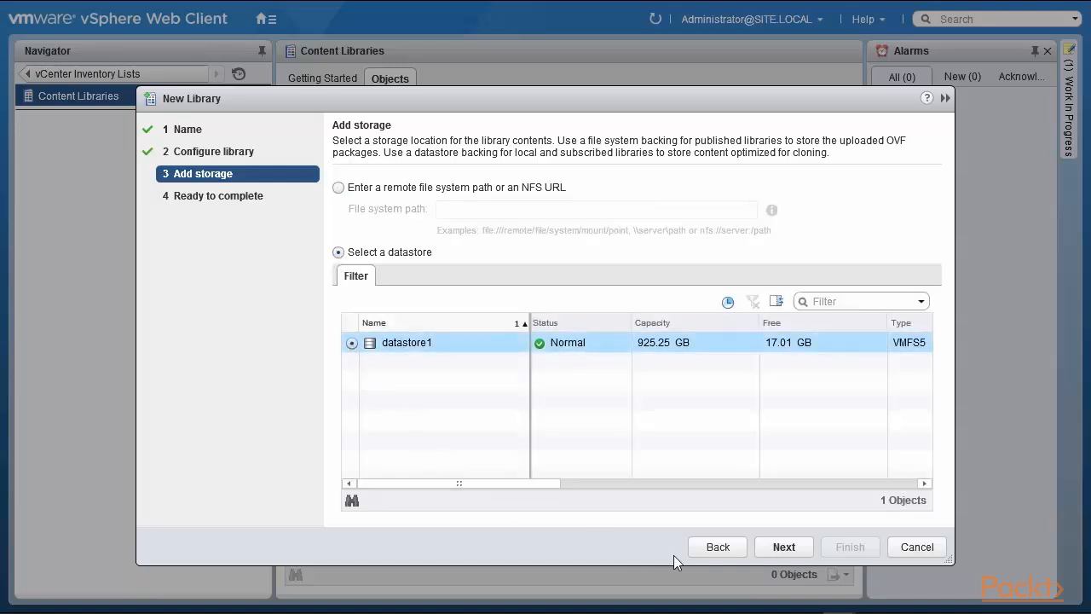
pyautogui.click(778, 554)
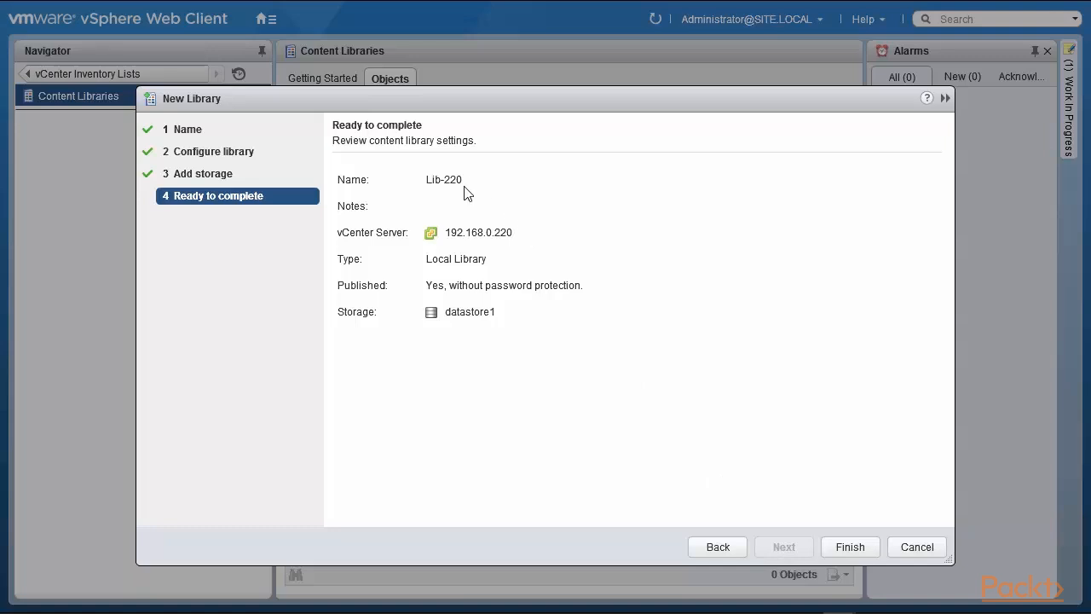
# Finish the wizard to create Lib-220 as a local, published library.
pyautogui.click(852, 548)
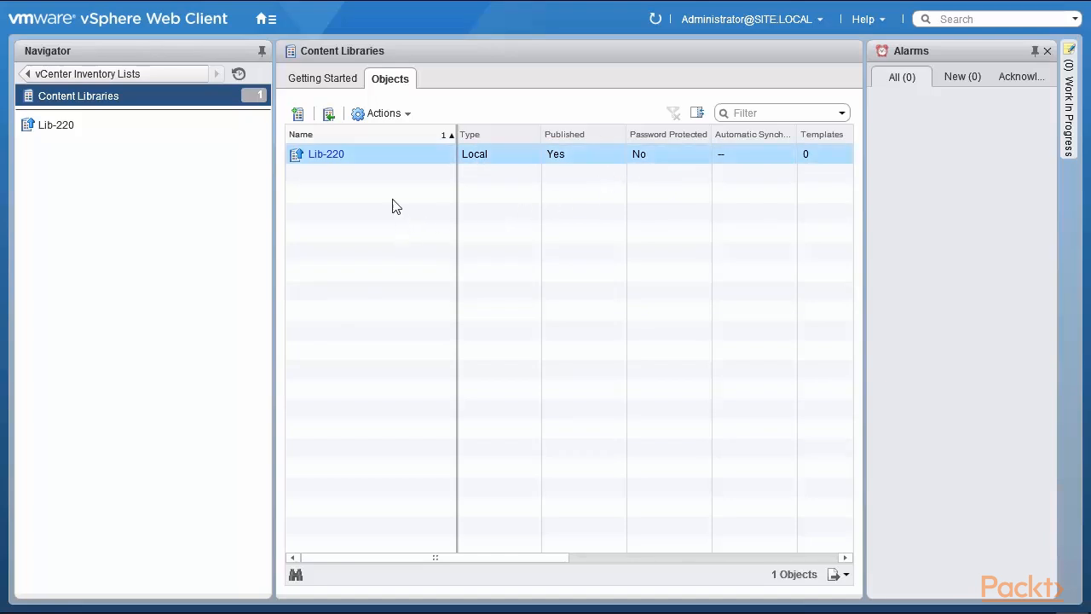
# Open the Actions dropdown for the selected Lib-220 library.
pyautogui.click(388, 117)
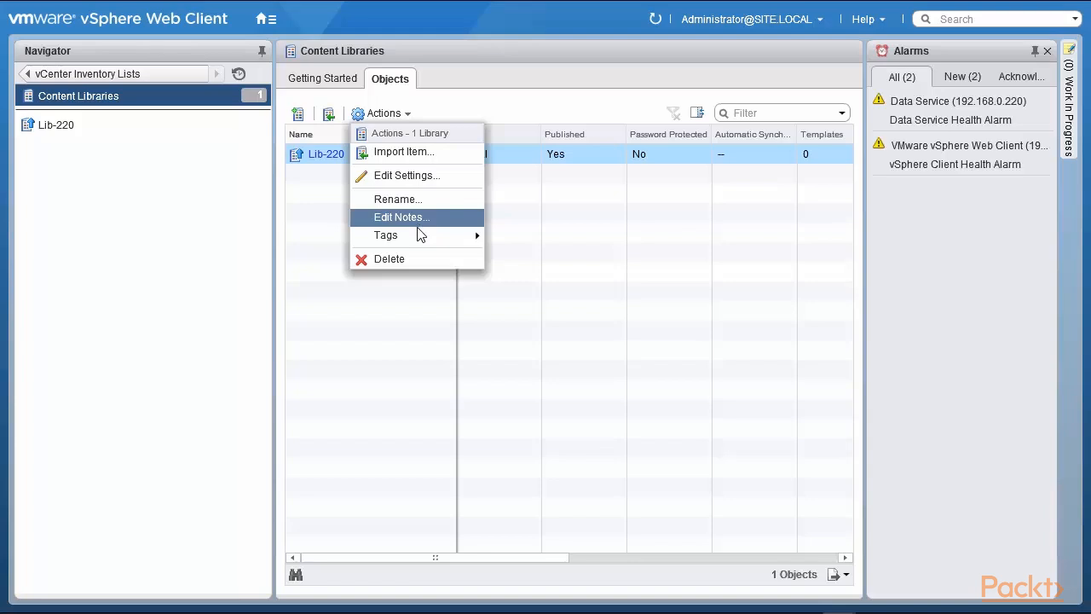
pyautogui.moveTo(418, 237)
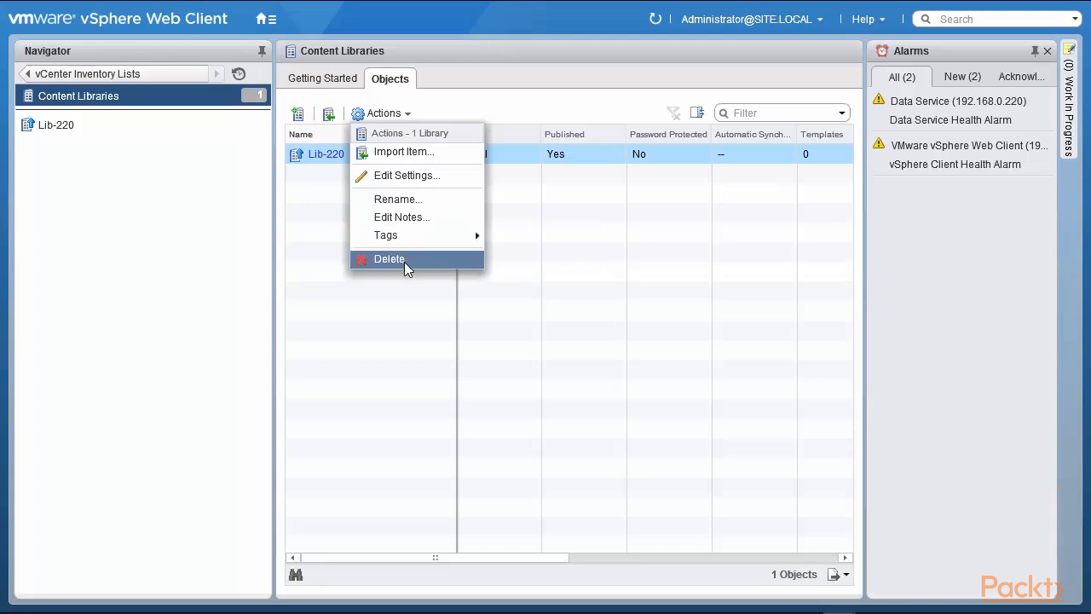
# Choose Edit Settings... to view Lib-220's external publishing and lib.json subscription URL.
pyautogui.click(397, 174)
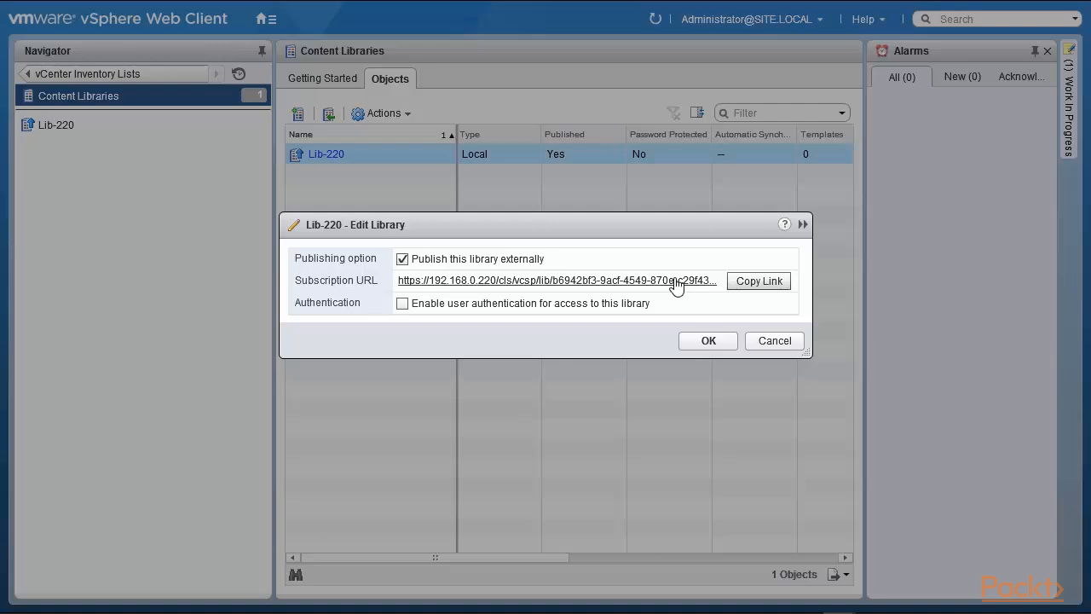
# Close the settings unchanged and import the local file ARIA Retire One.pdf into Lib-220.
pyautogui.click(766, 340)
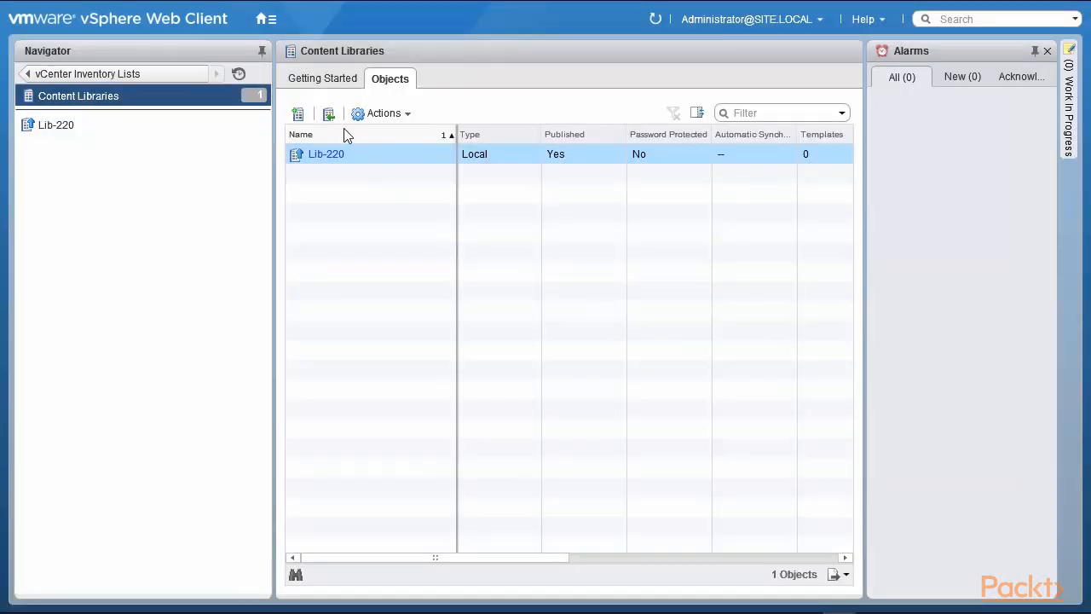
pyautogui.click(329, 115)
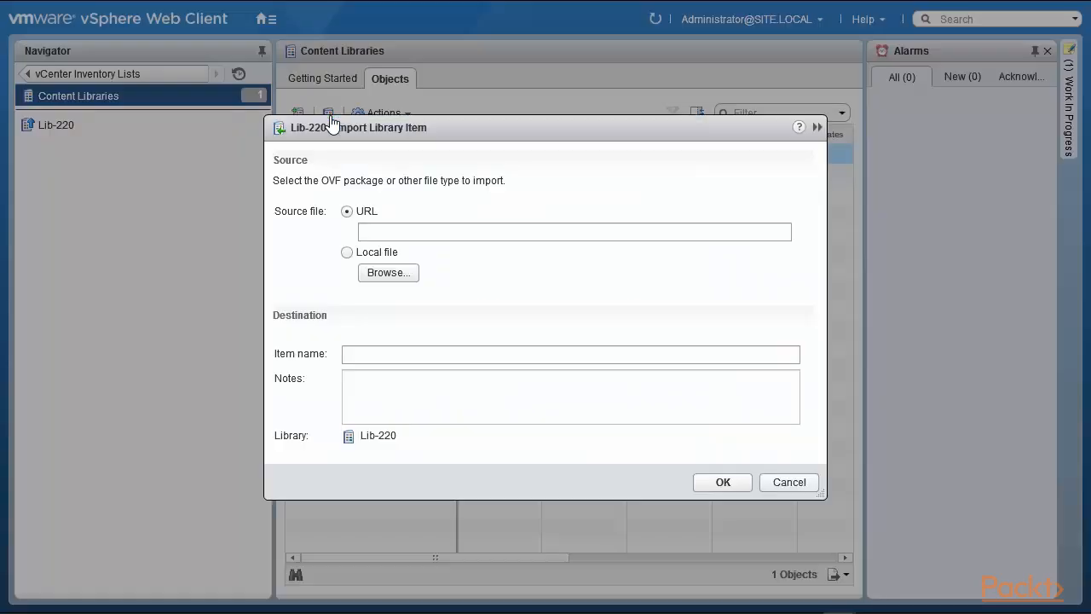
pyautogui.click(347, 253)
pyautogui.click(380, 278)
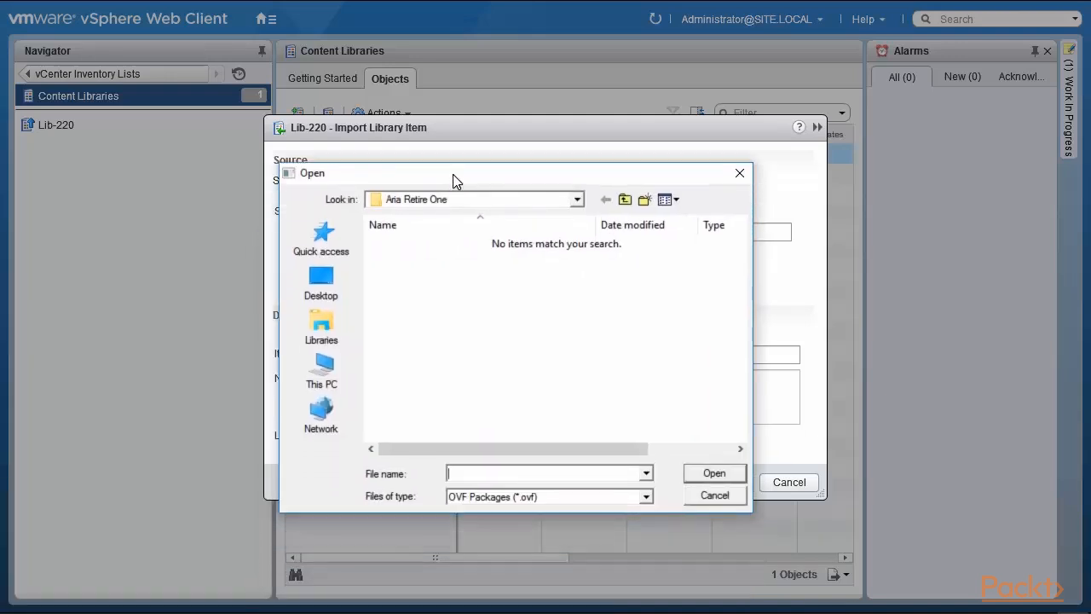
pyautogui.click(647, 496)
pyautogui.click(592, 519)
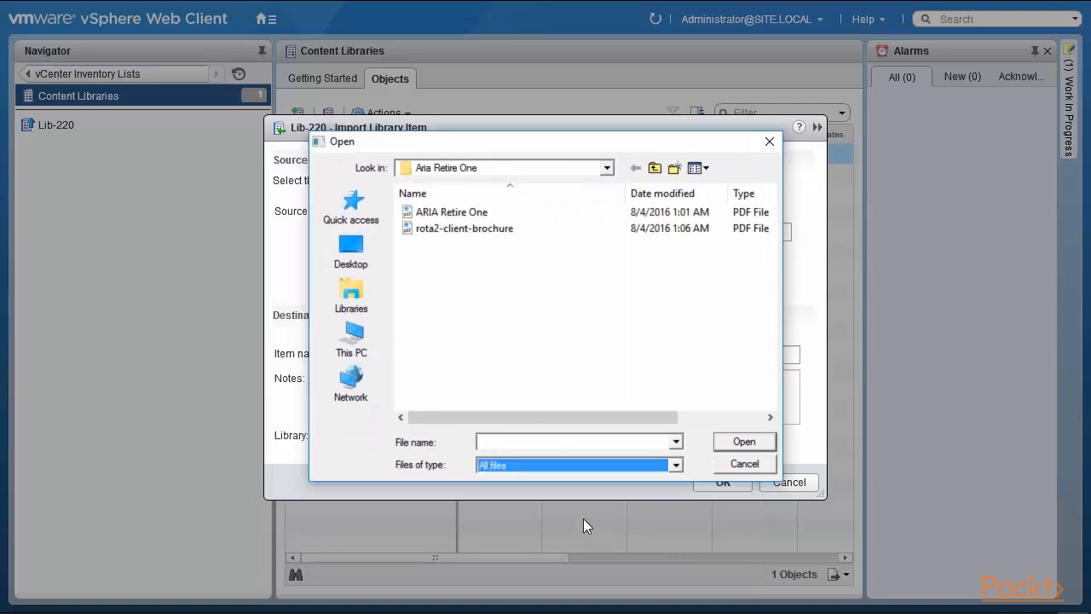
pyautogui.click(450, 213)
pyautogui.click(745, 442)
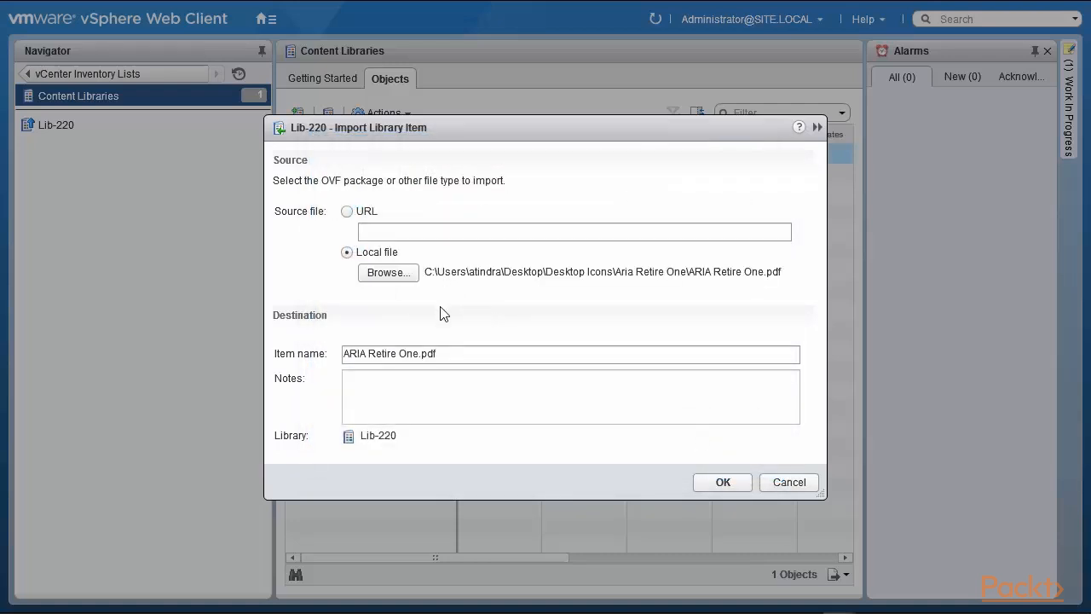
pyautogui.click(721, 483)
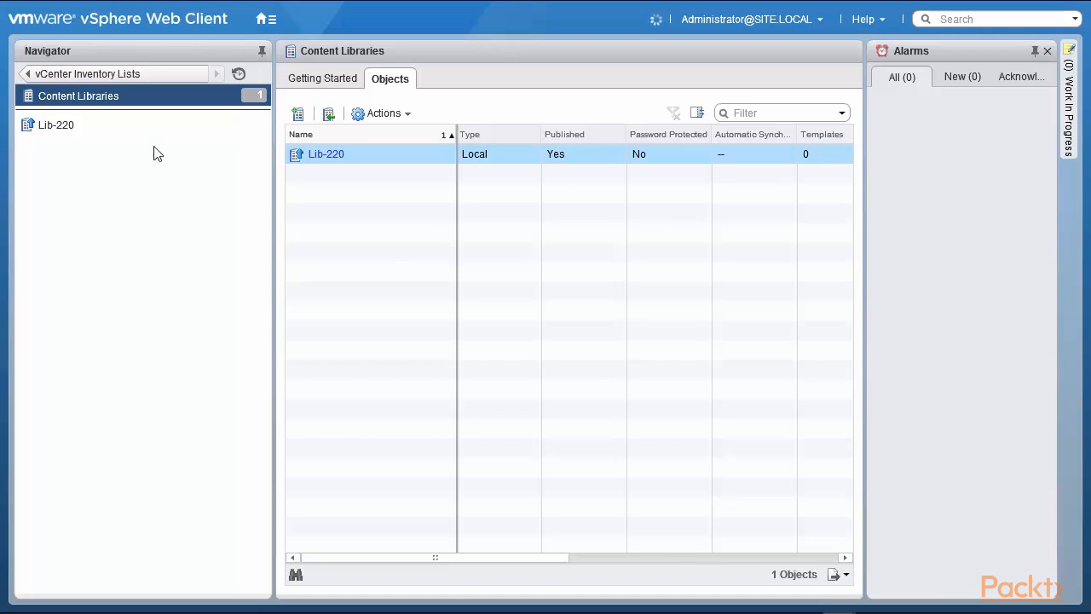
# Check Lib-220's Other Types for ARIA Retire One.pdf (63.29 KB), then return to Templates.
pyautogui.click(109, 127)
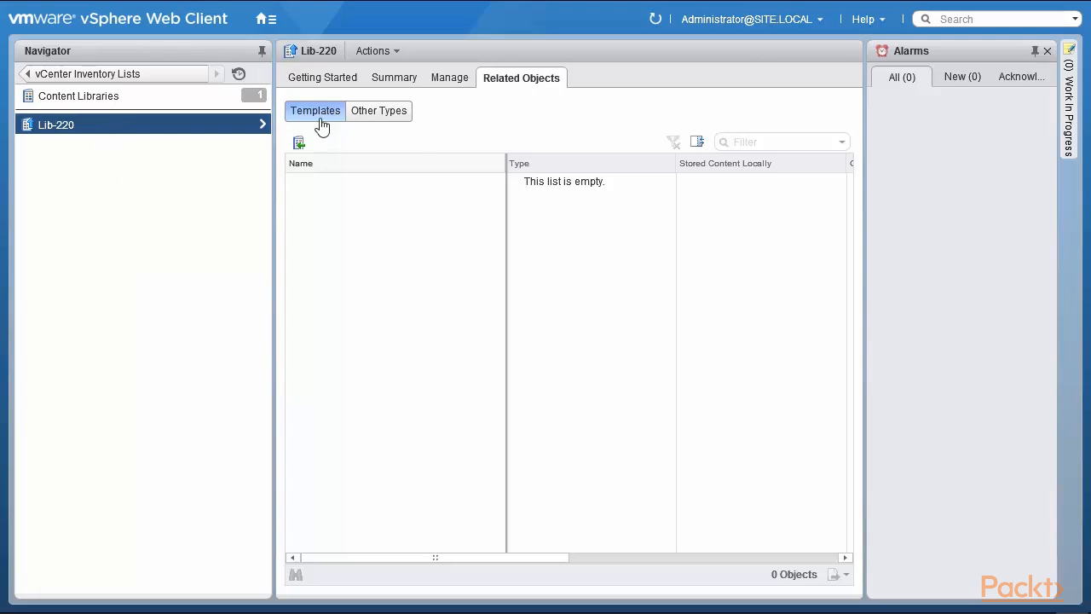
pyautogui.click(379, 116)
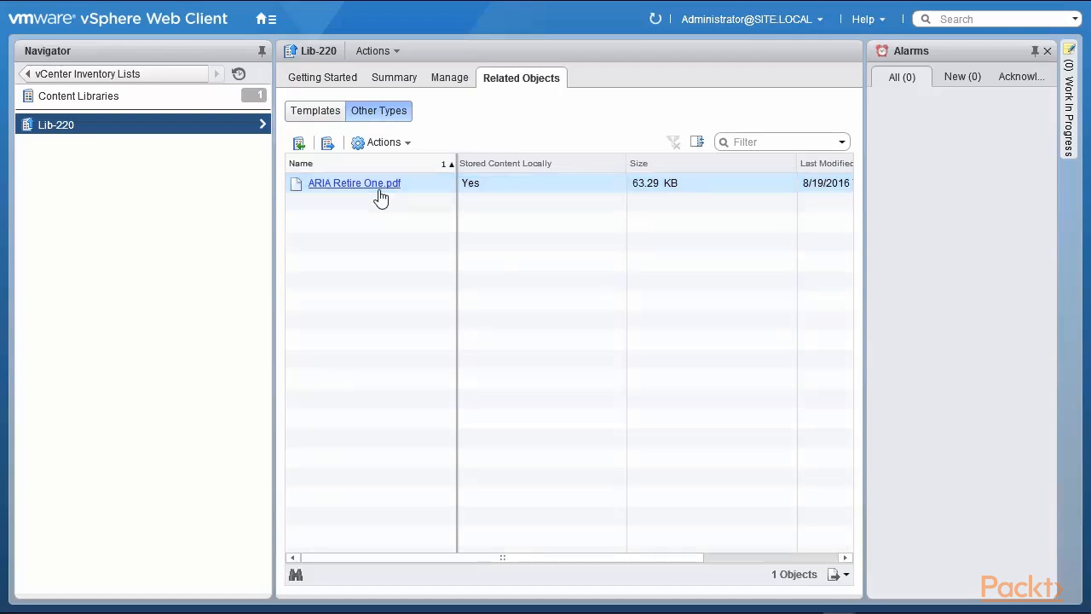
pyautogui.click(325, 117)
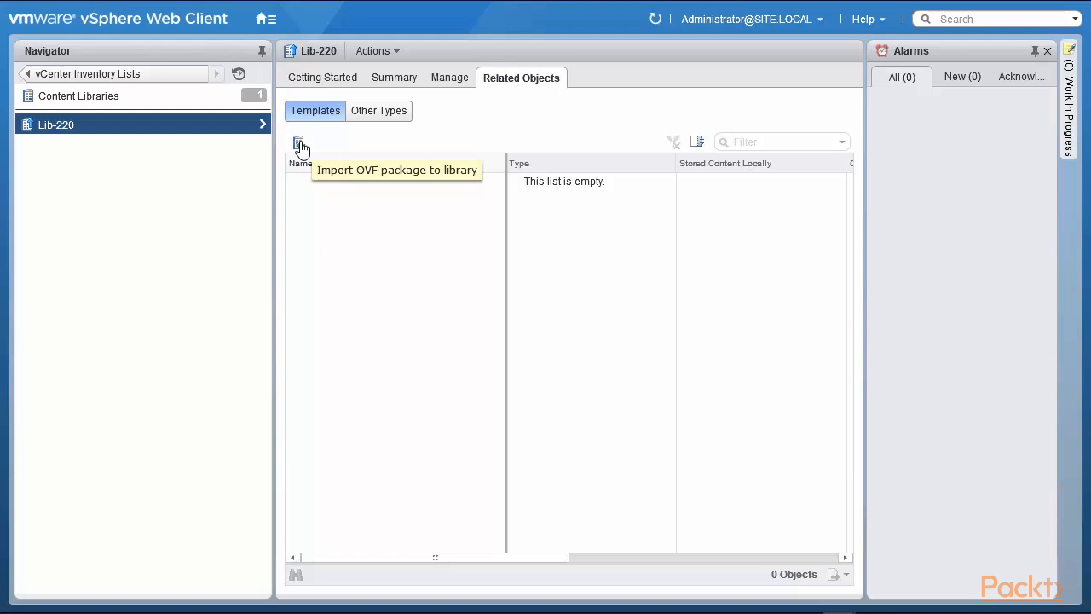
# Import the local OVF package Windows 7 x64 Tools.ovf into Lib-220 as a template.
pyautogui.click(299, 143)
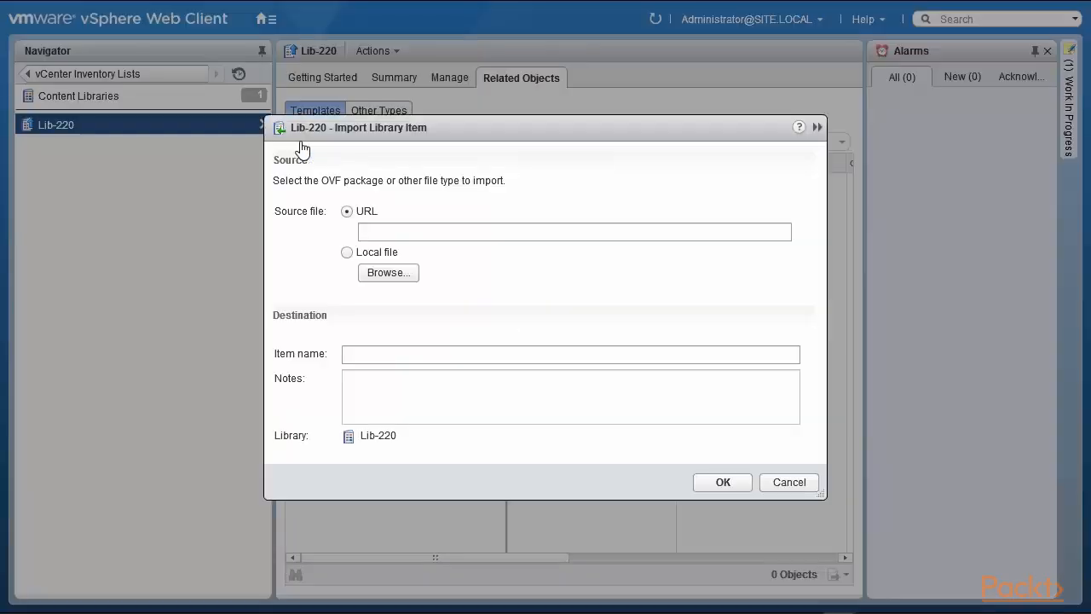
pyautogui.click(346, 252)
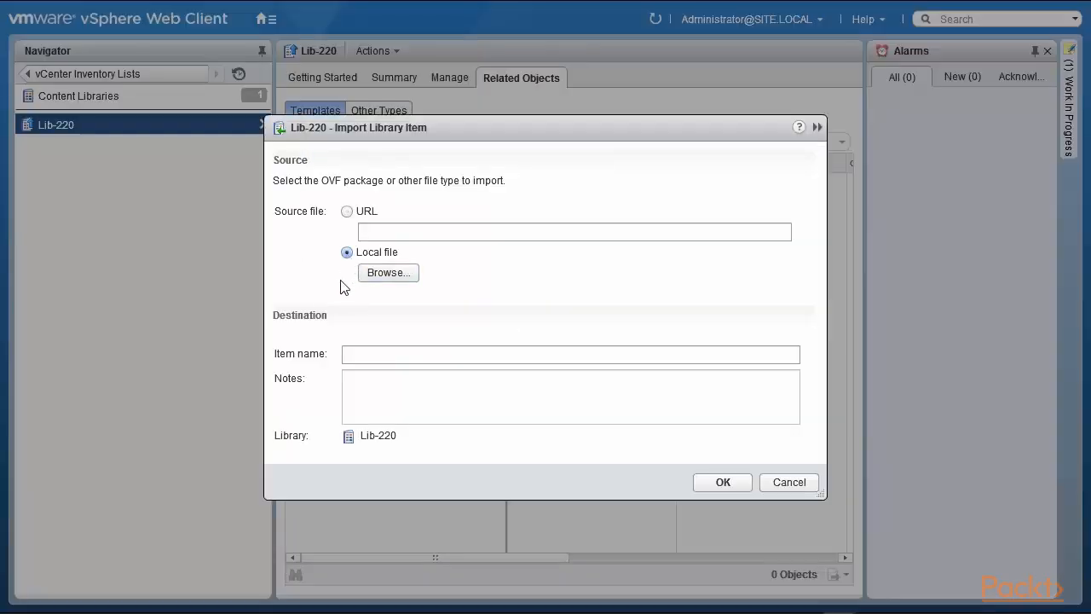
pyautogui.click(394, 280)
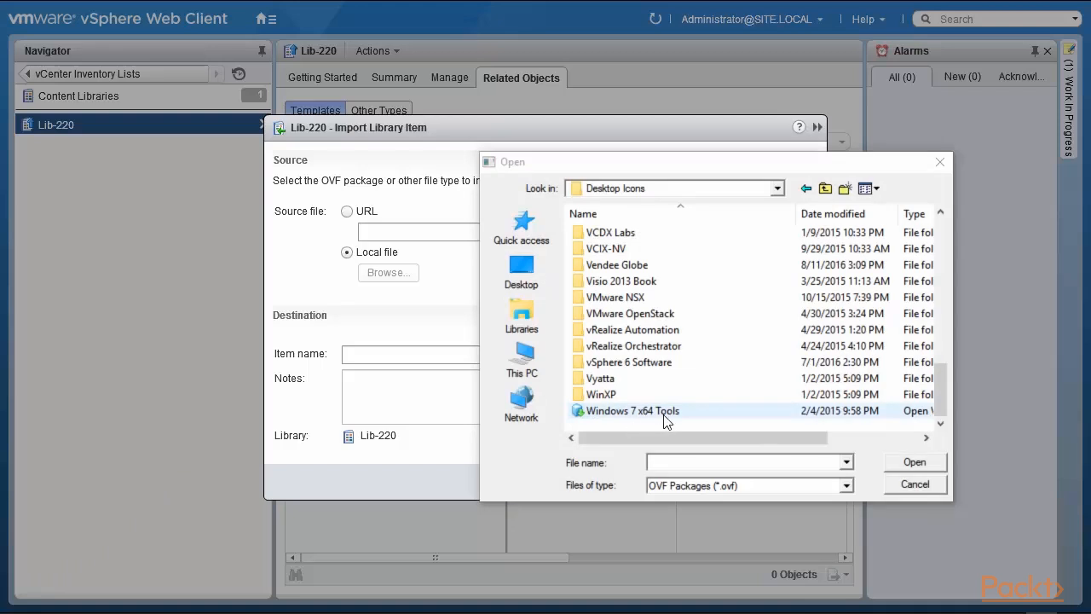
pyautogui.click(664, 415)
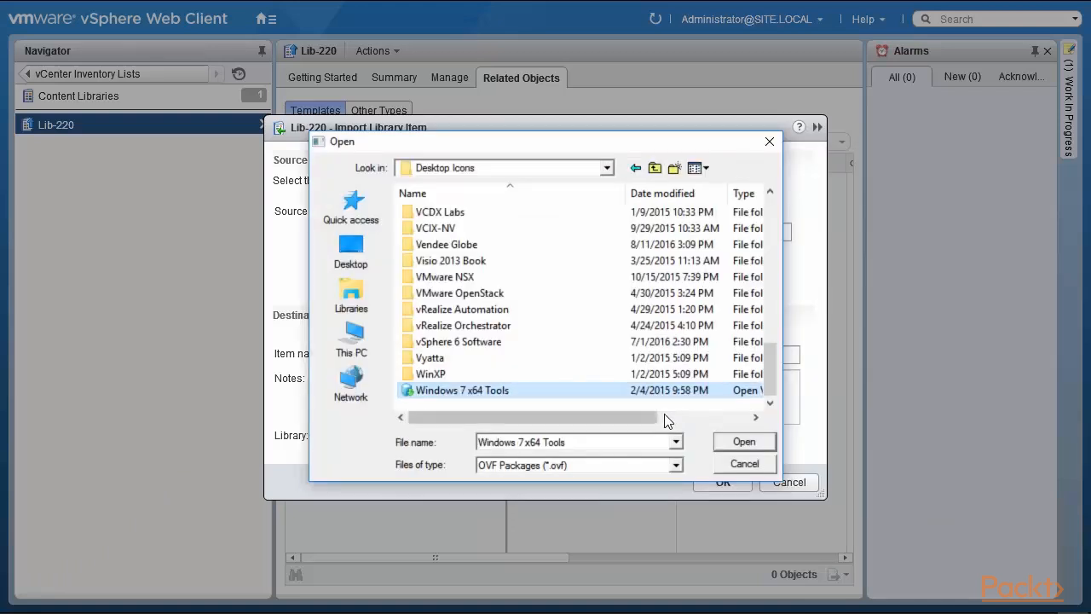
pyautogui.click(722, 443)
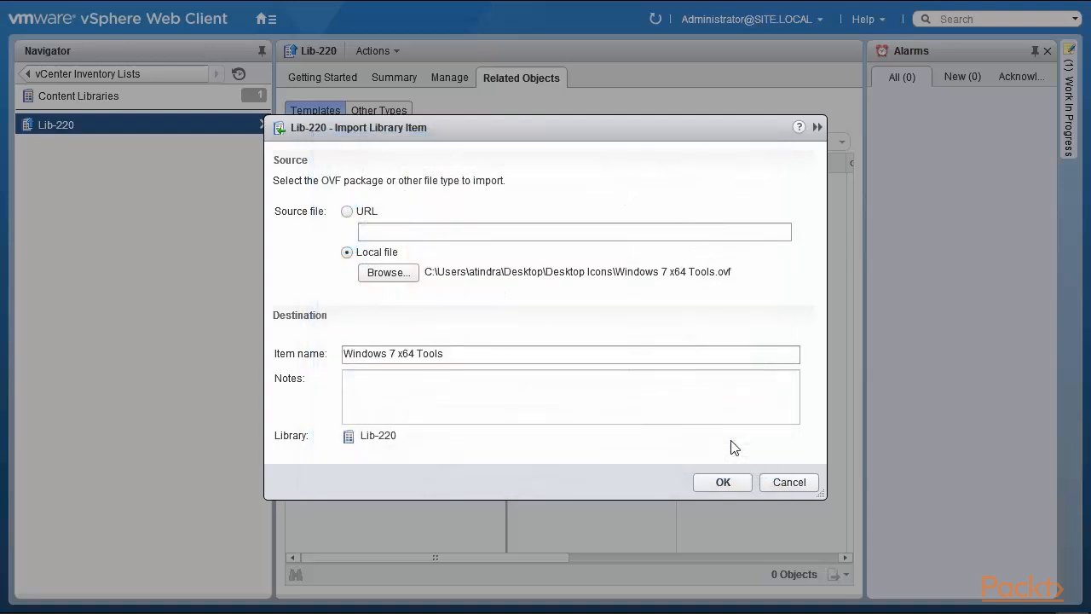
pyautogui.click(721, 482)
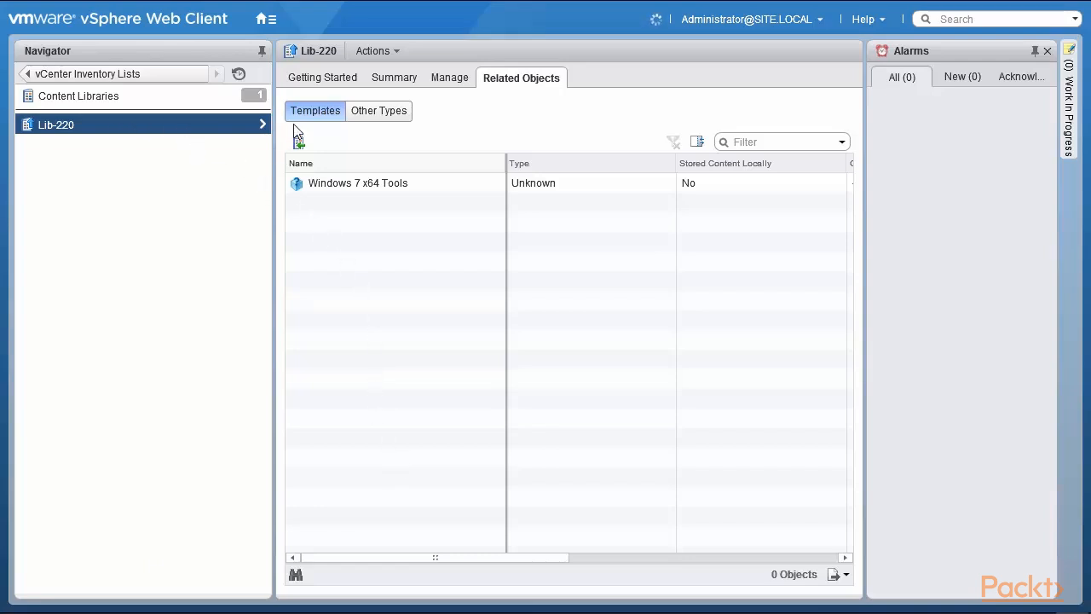
# Select the Windows 7 x64 Tools template, then go back to the Content Libraries list.
pyautogui.click(362, 190)
pyautogui.click(130, 101)
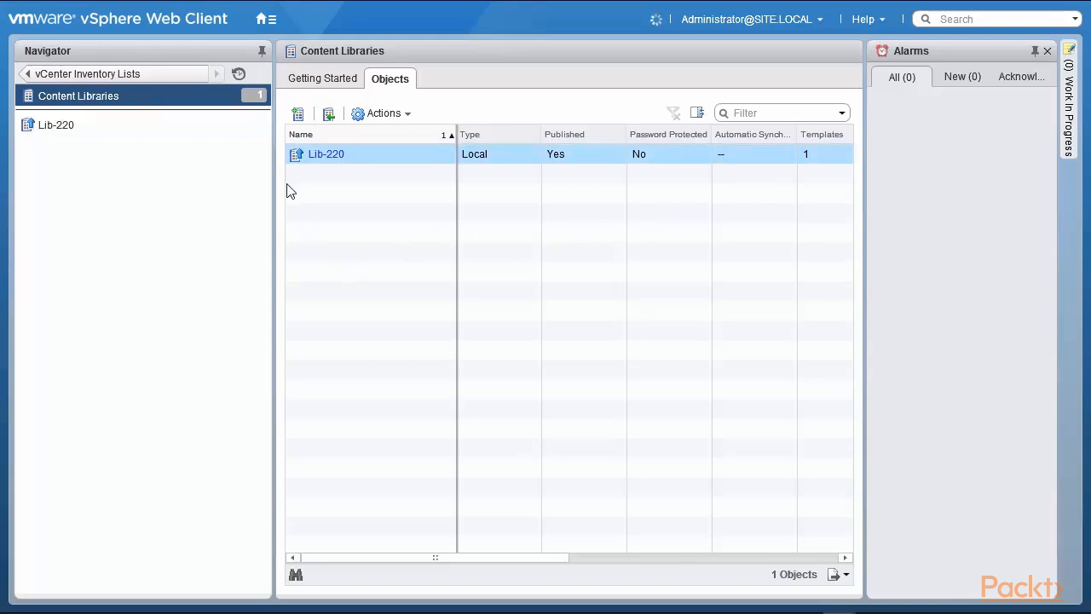
# Begin a subscribed library 'Lib-22' on vCenter 192.168.0.221, then cancel the wizard.
pyautogui.click(297, 113)
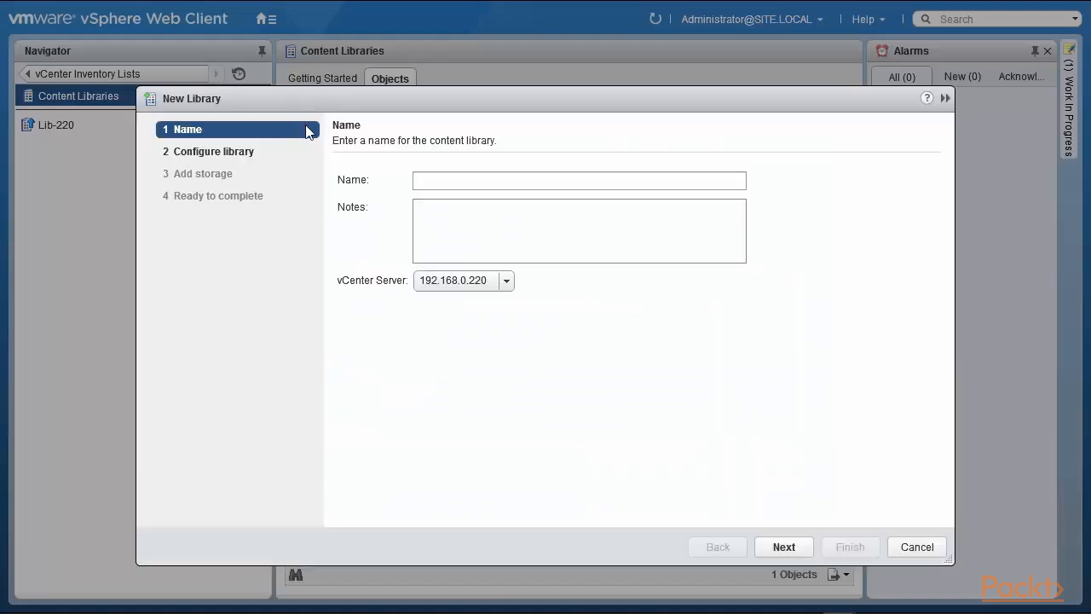
pyautogui.click(450, 180)
pyautogui.write('L')
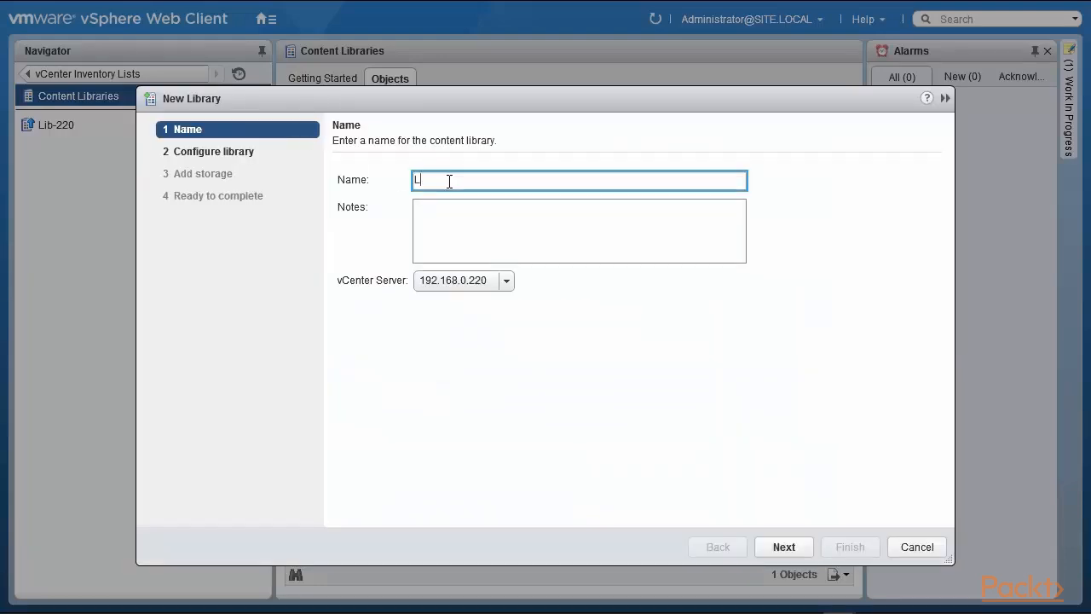
pyautogui.write('ib-221')
pyautogui.click(505, 281)
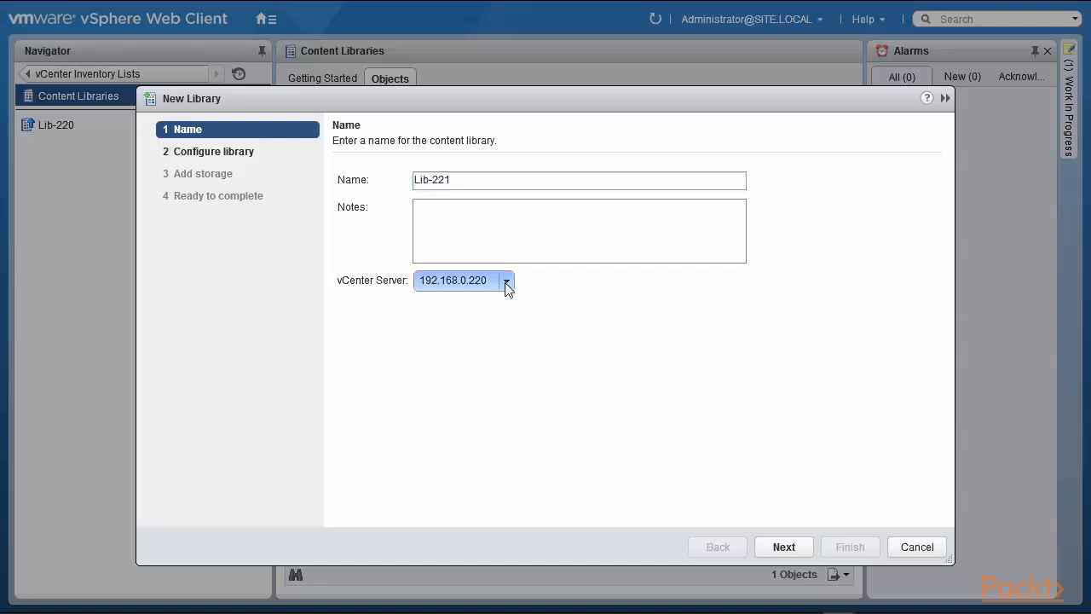
pyautogui.click(477, 342)
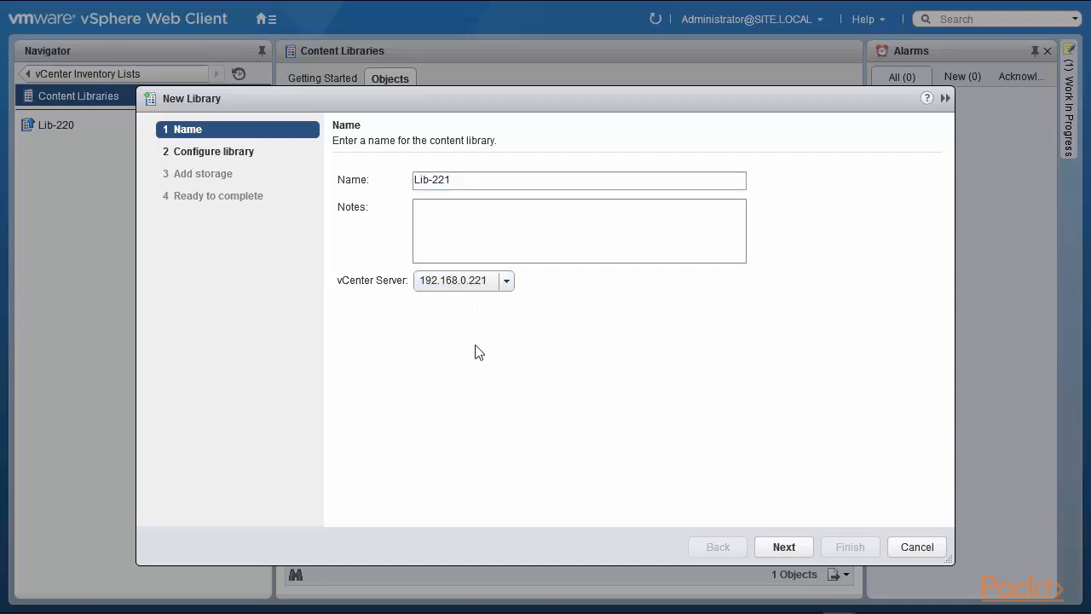
pyautogui.click(792, 553)
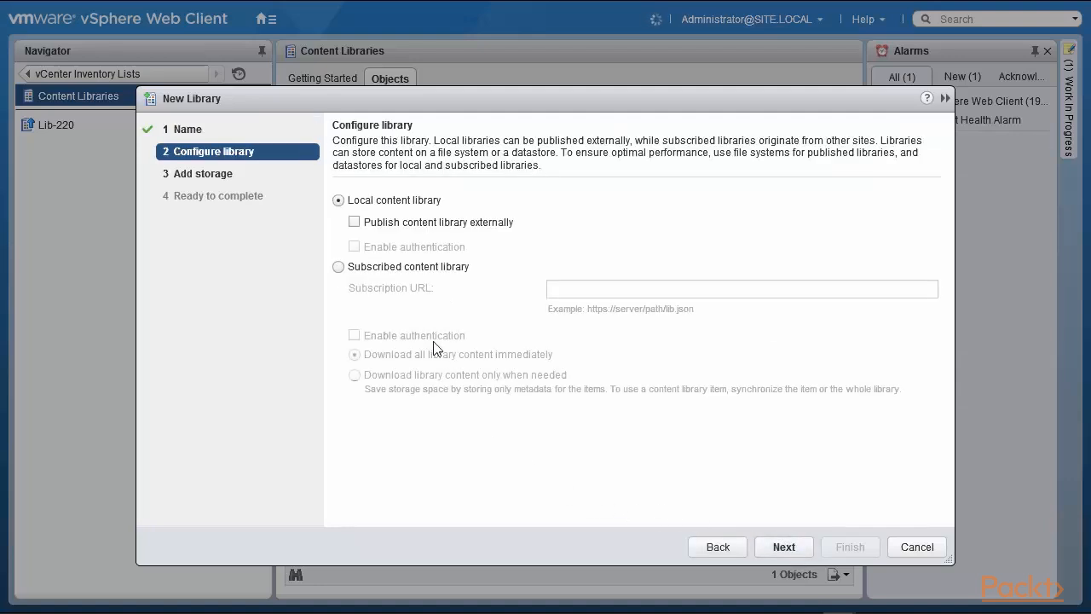
pyautogui.click(338, 267)
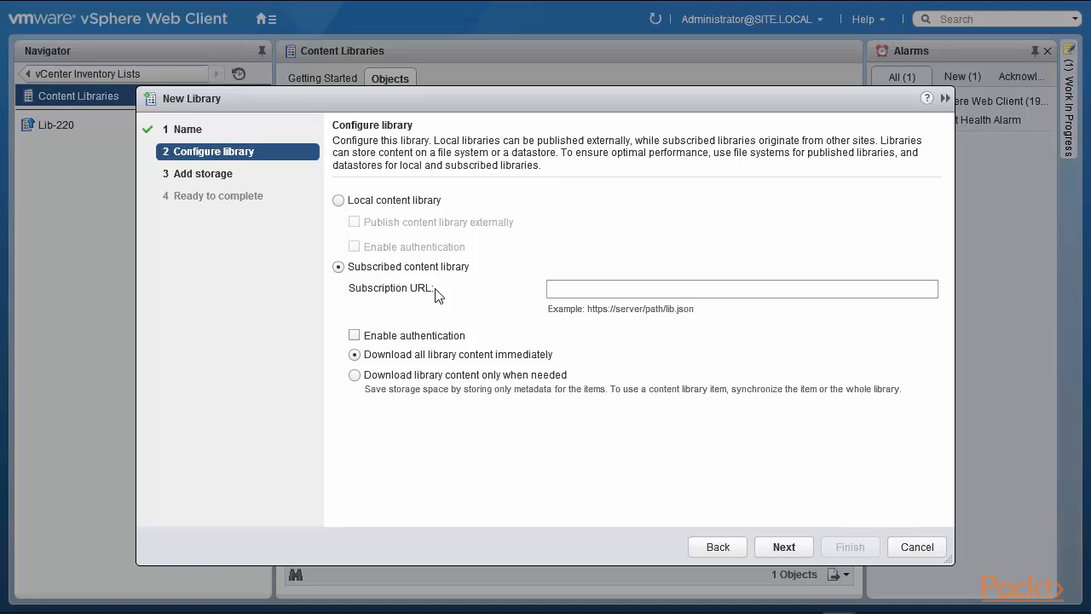
pyautogui.click(918, 546)
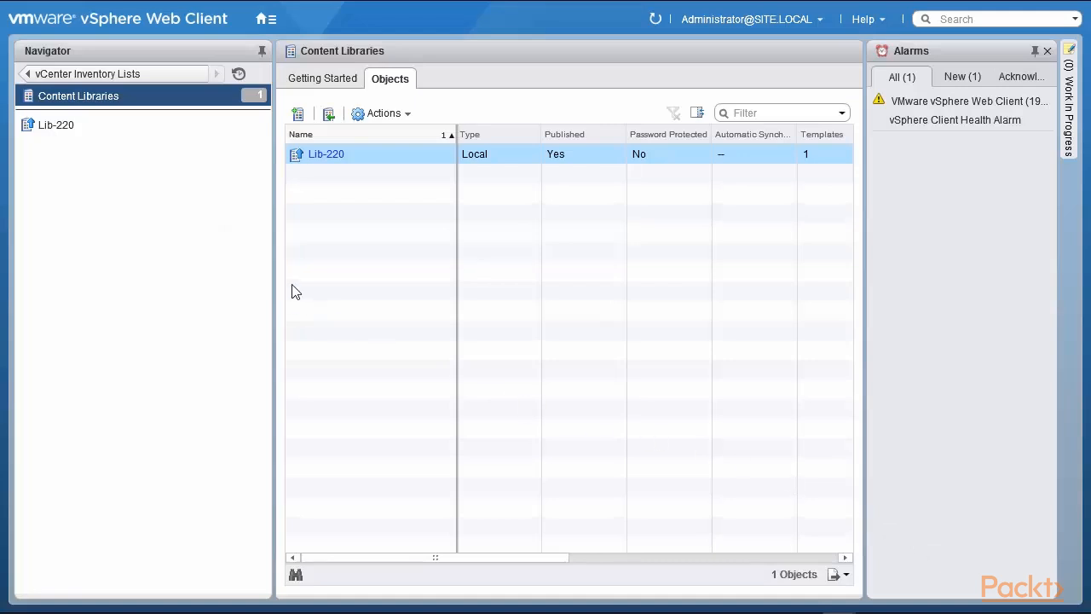
# Copy Lib-220's subscription URL from its Edit Settings dialog, then cancel without changing anything.
pyautogui.click(383, 114)
pyautogui.click(380, 177)
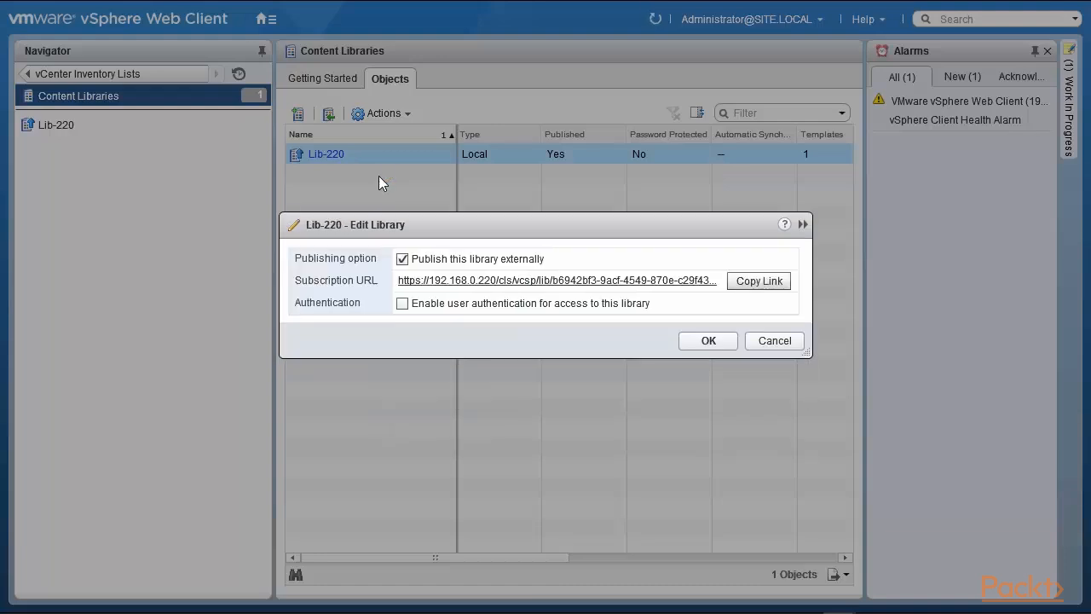
pyautogui.click(756, 288)
pyautogui.click(775, 341)
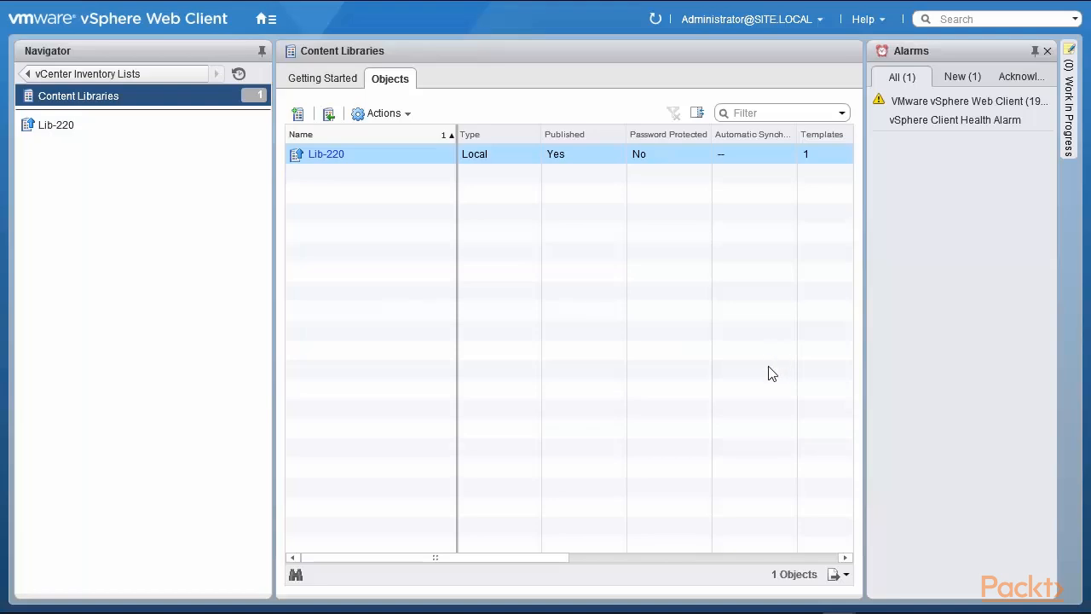
# Start a new content library named Lib-221 on vCenter 192.168.0.221.
pyautogui.click(294, 115)
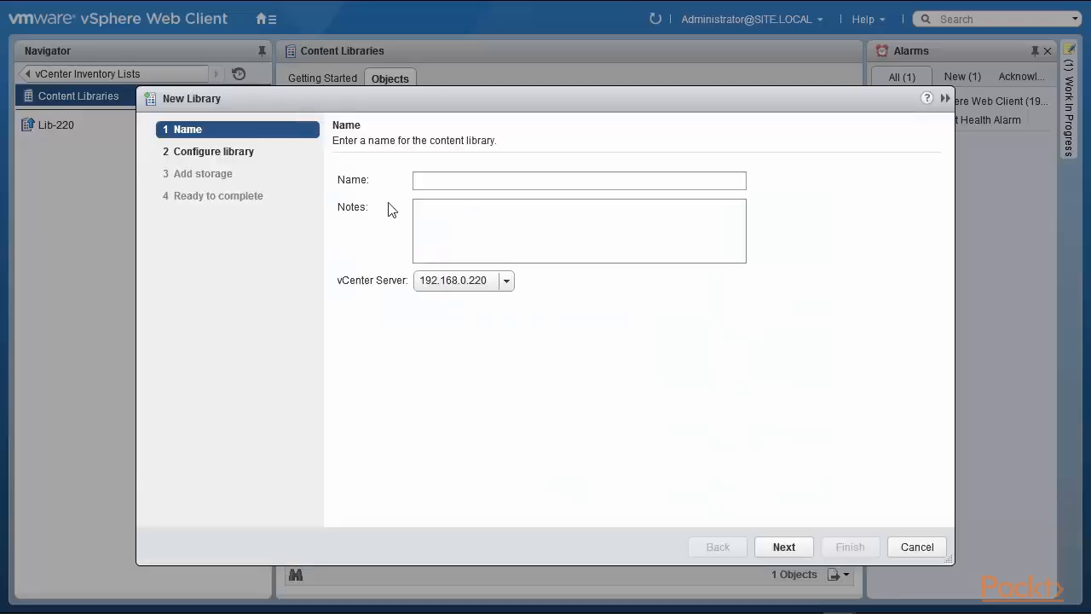
pyautogui.click(446, 181)
pyautogui.write('Lib')
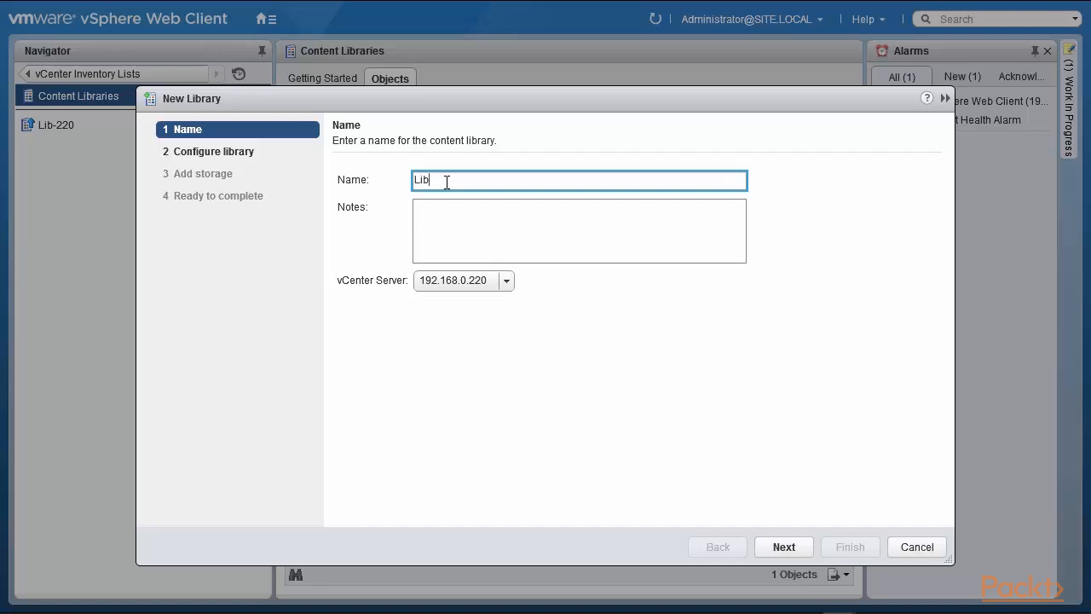
pyautogui.write('-221')
pyautogui.click(506, 281)
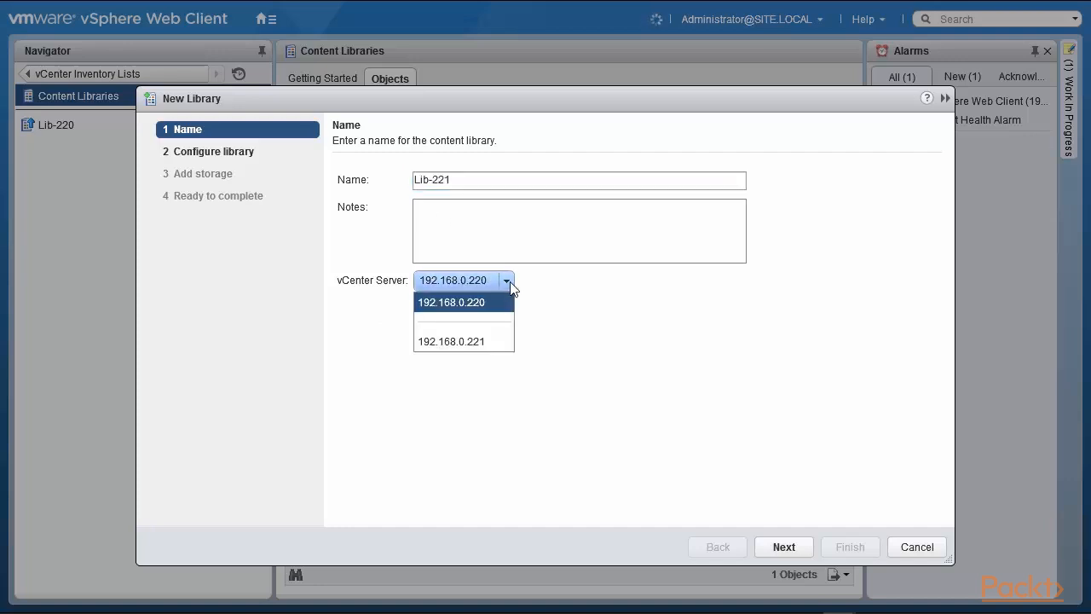
pyautogui.click(492, 340)
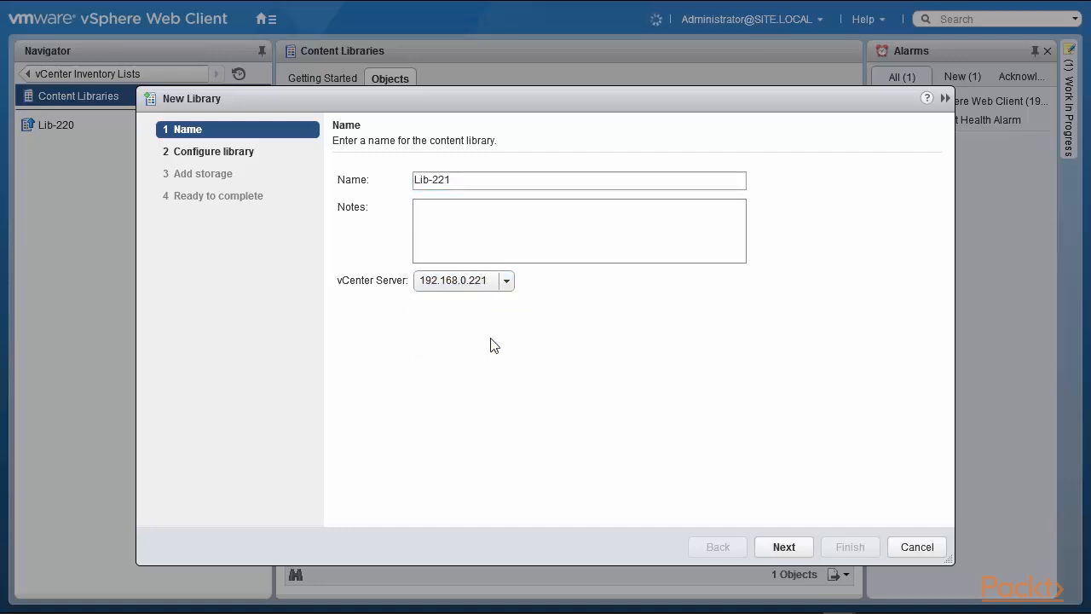
# Make Lib-221 subscribe to Lib-220's pasted URL, downloading content only when needed.
pyautogui.click(781, 549)
pyautogui.click(338, 267)
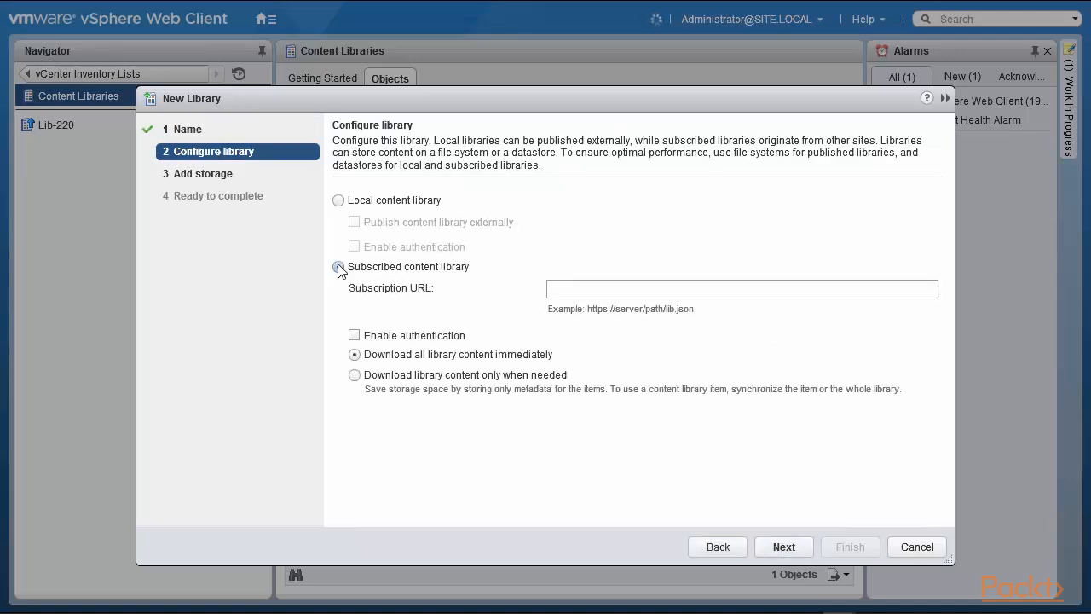
pyautogui.click(556, 291)
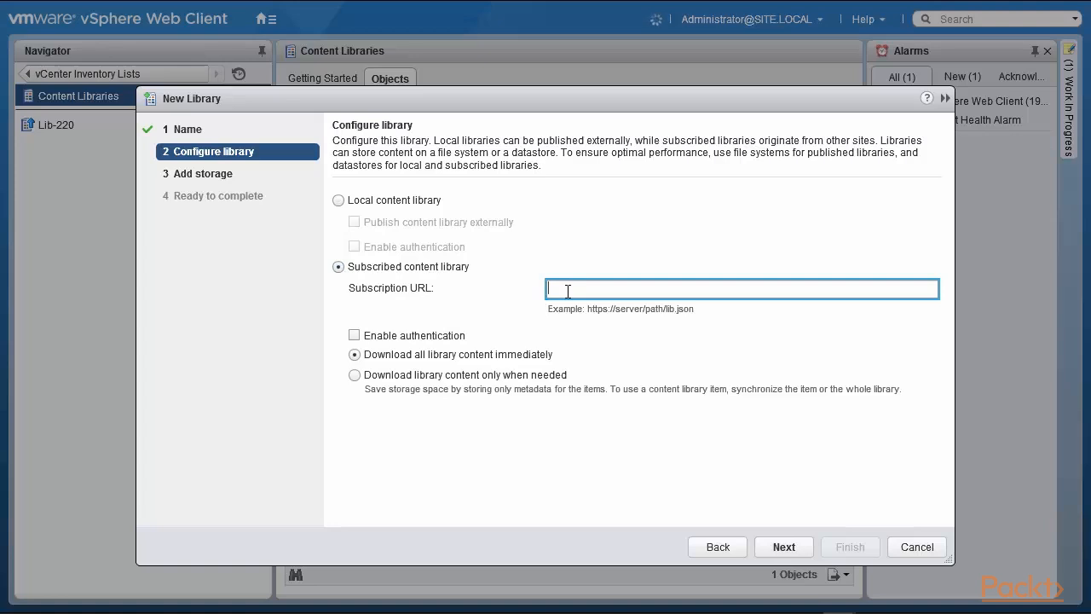
pyautogui.write('https://192.168.0.220/cls/vcsp/lib/b6942bf3-9acf-4549-870e-c29f437f1226/lib.json')
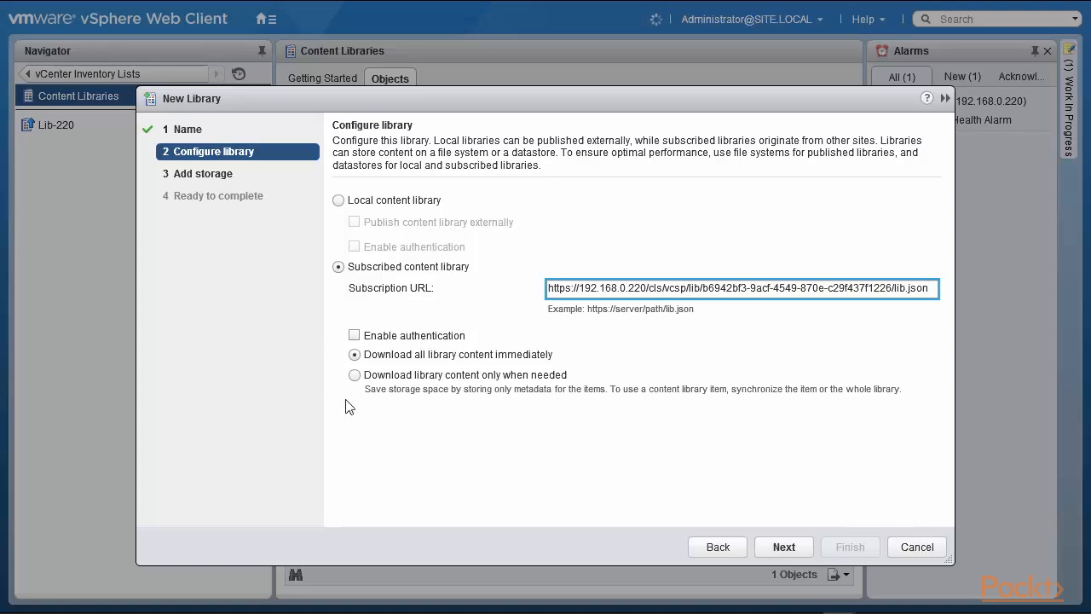
pyautogui.click(355, 376)
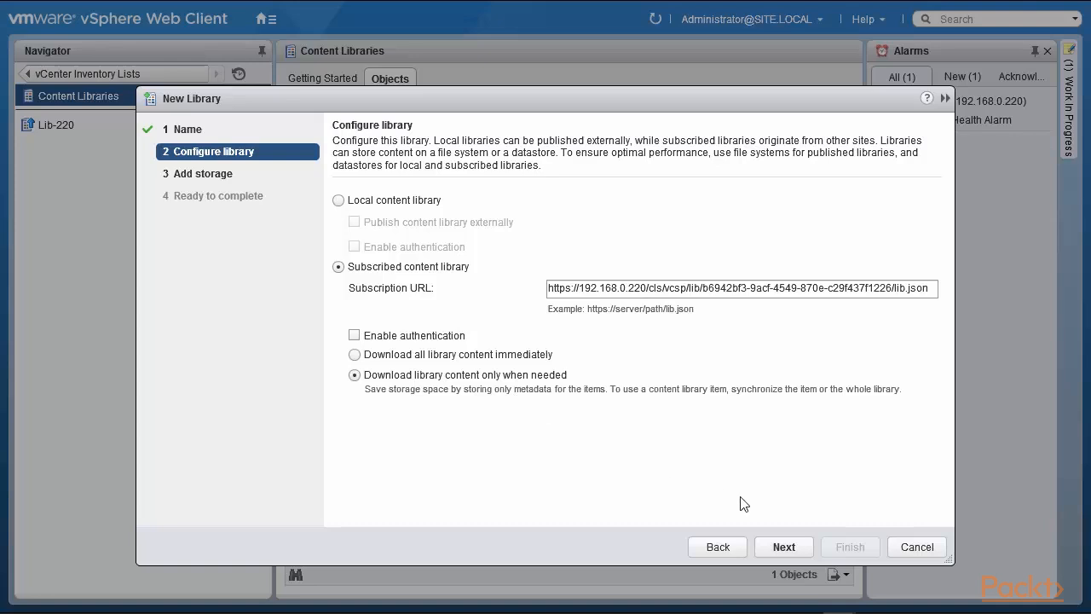
# Store Lib-221 on datastore1, review the summary and finish the wizard.
pyautogui.click(784, 548)
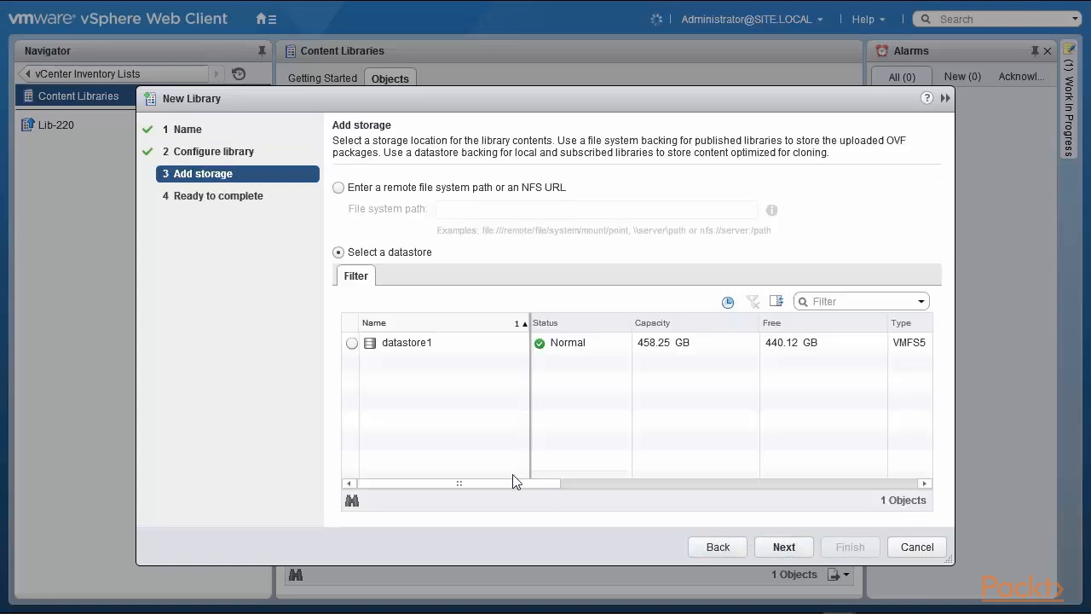
pyautogui.click(352, 344)
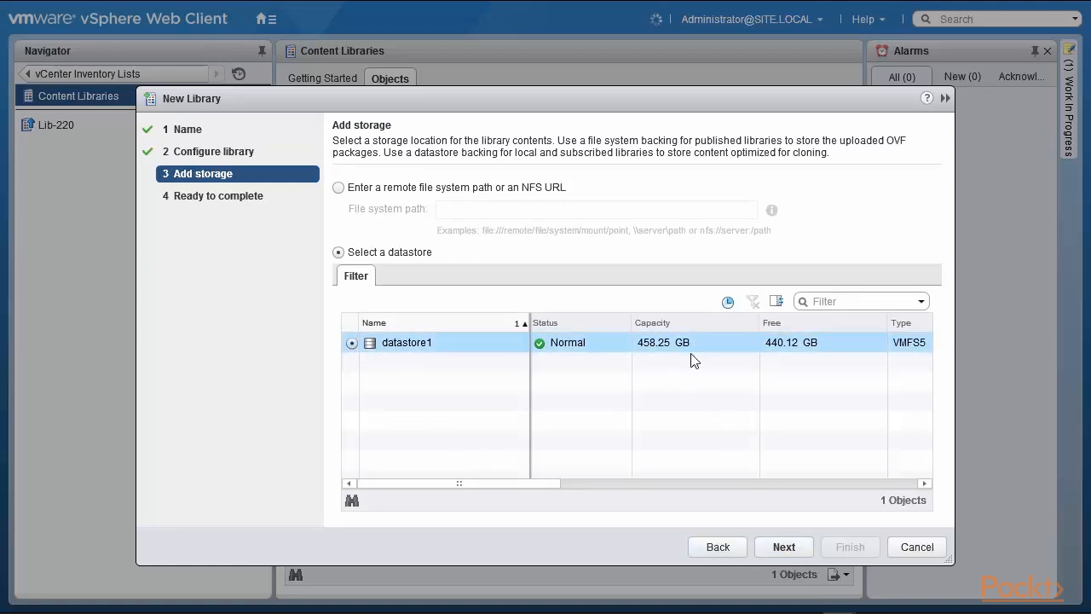
pyautogui.click(790, 550)
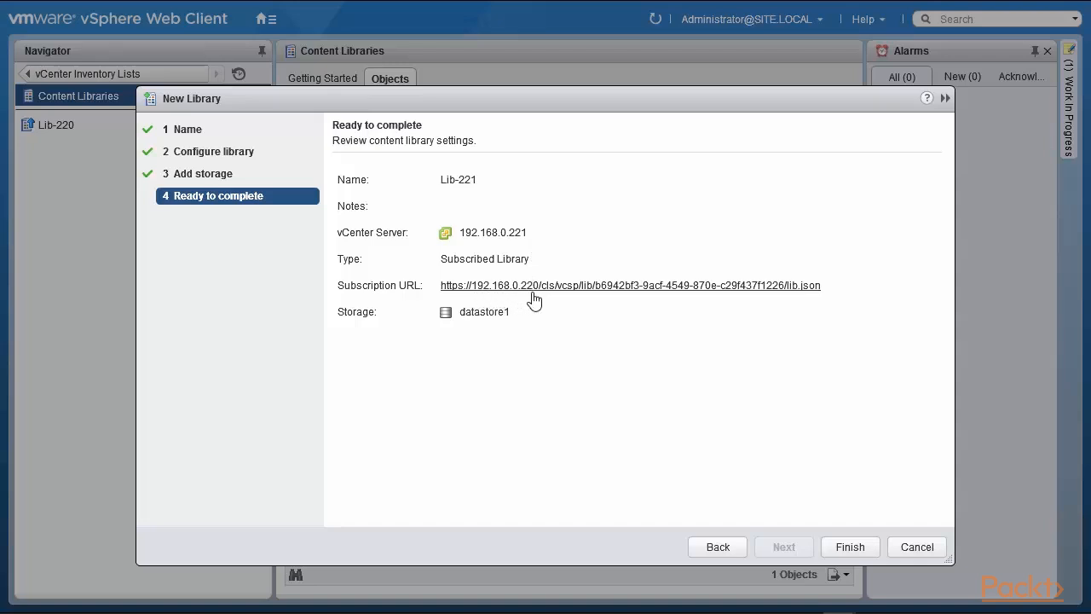
pyautogui.click(849, 548)
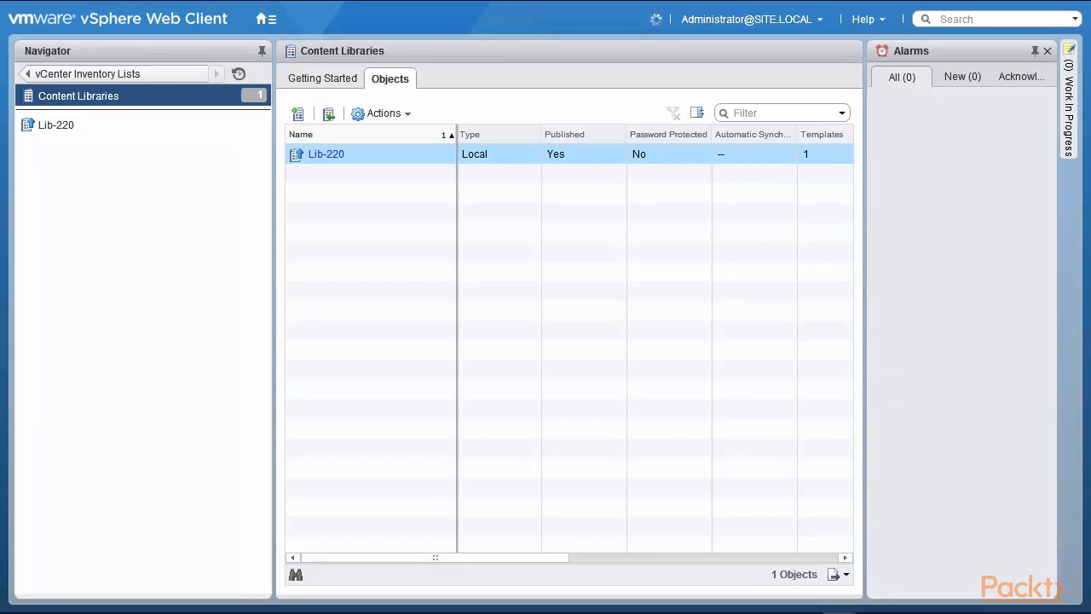
# Refresh Content Libraries to confirm Lib-221 is listed, then select Lib-220.
pyautogui.click(135, 98)
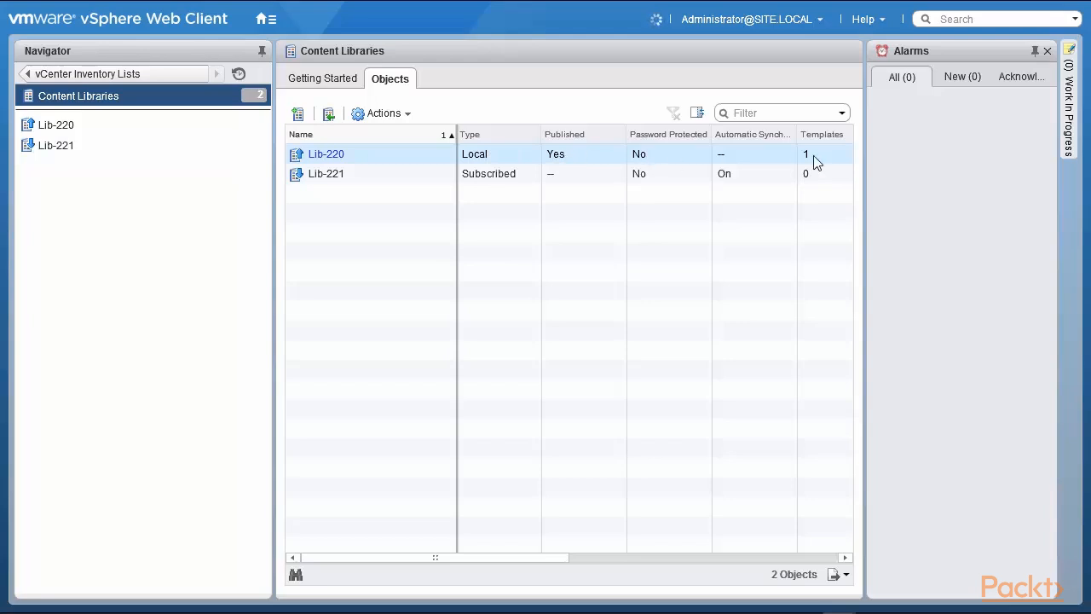
pyautogui.keyDown('shift'); pyautogui.click(353, 180); pyautogui.keyUp('shift')
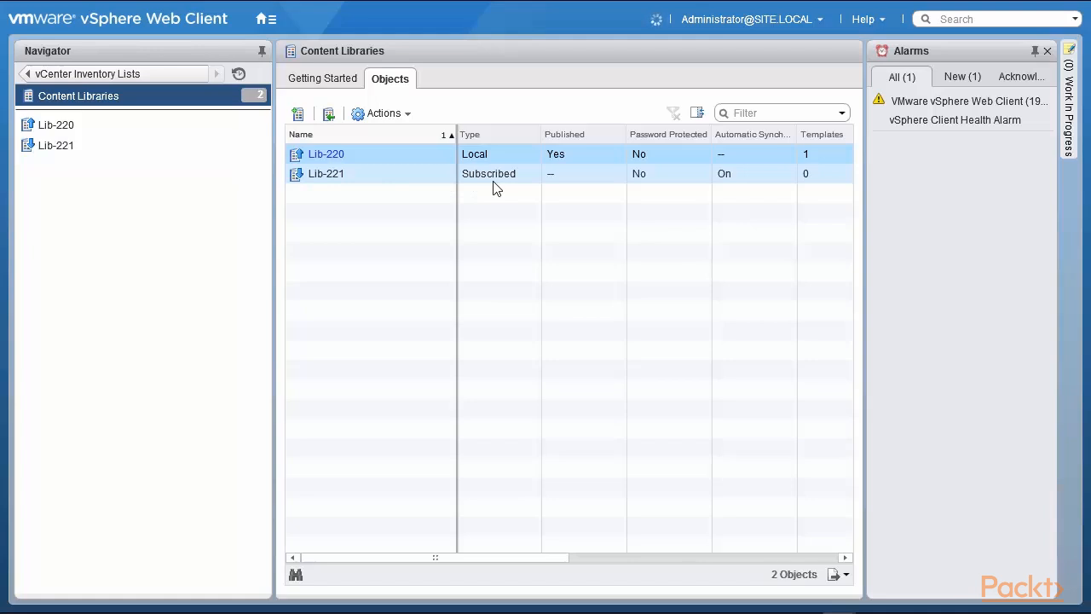
pyautogui.click(357, 153)
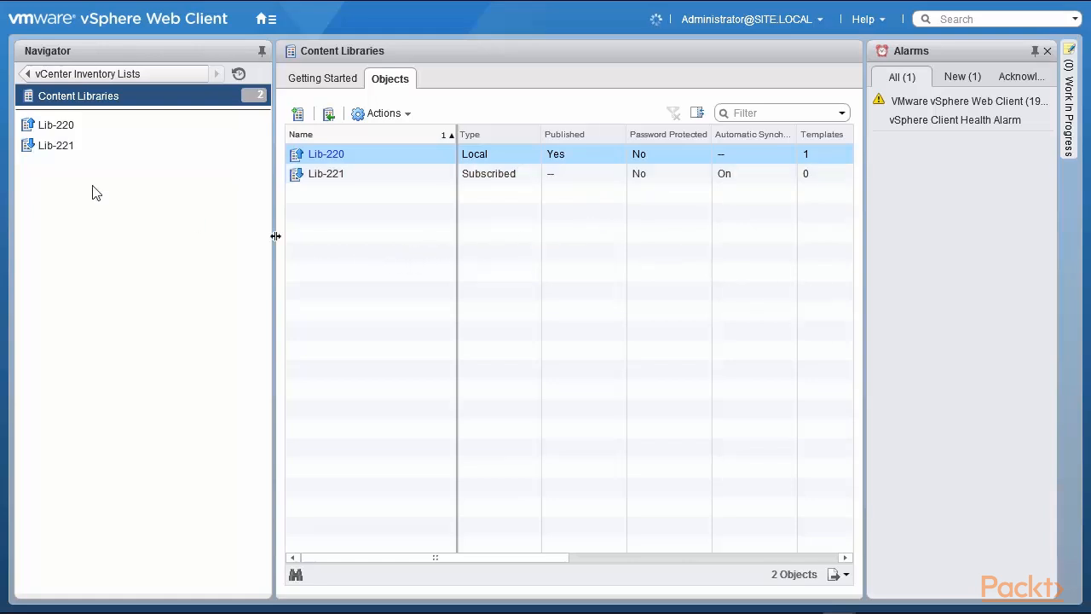
# Browse Lib-220's templates and other items, then open Lib-221's contents.
pyautogui.click(45, 120)
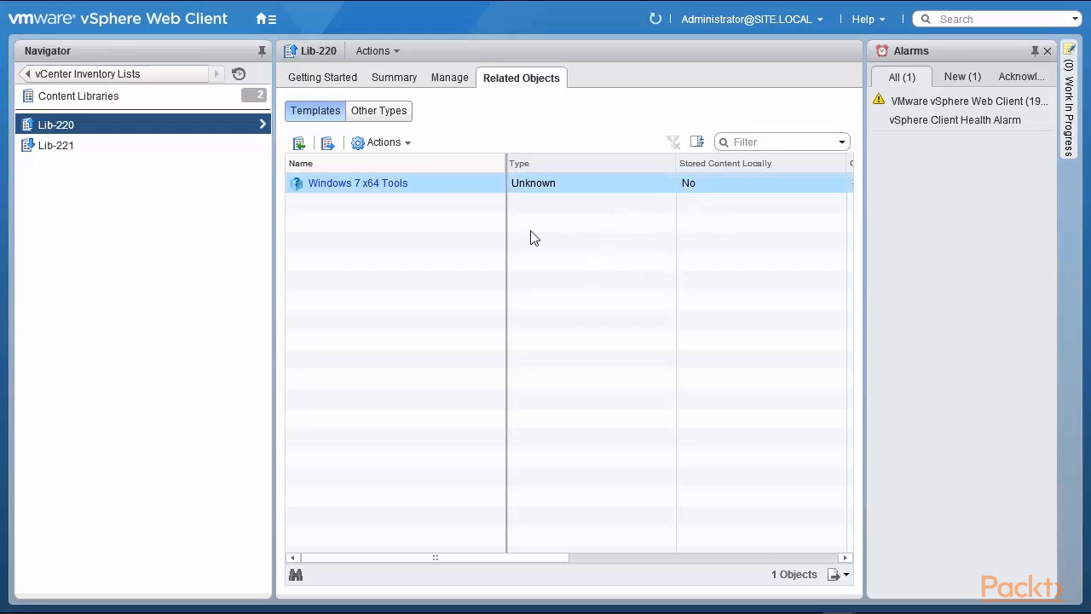
pyautogui.click(379, 111)
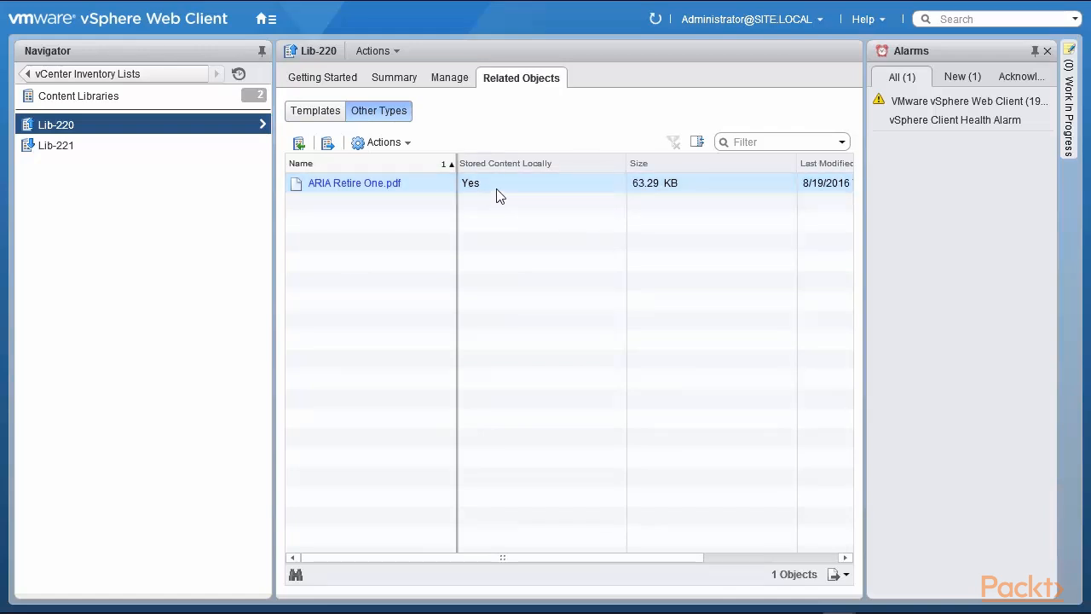
pyautogui.click(312, 114)
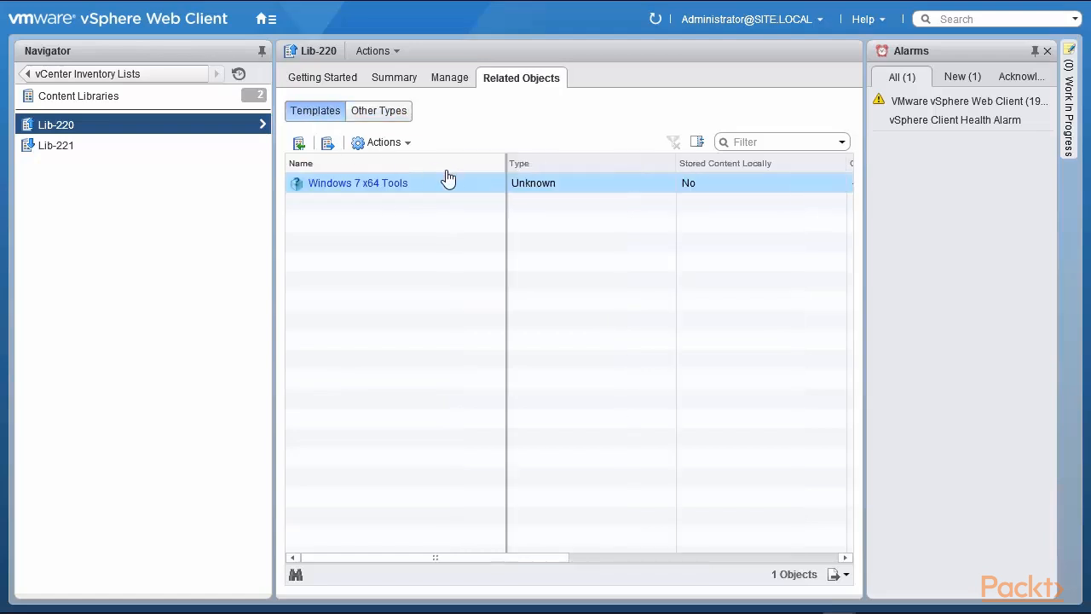
pyautogui.click(65, 152)
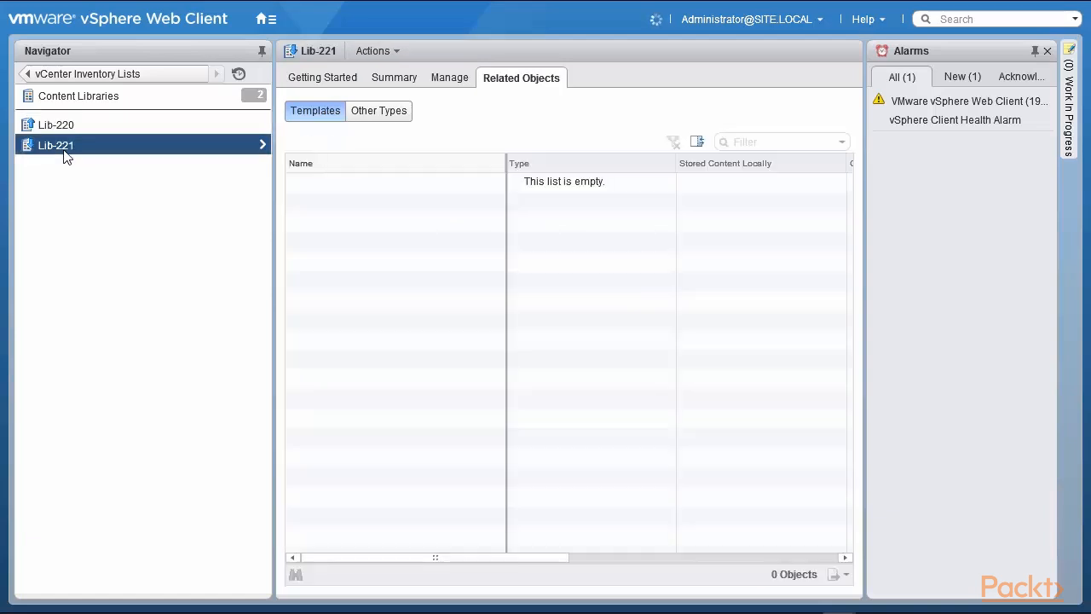
pyautogui.click(378, 115)
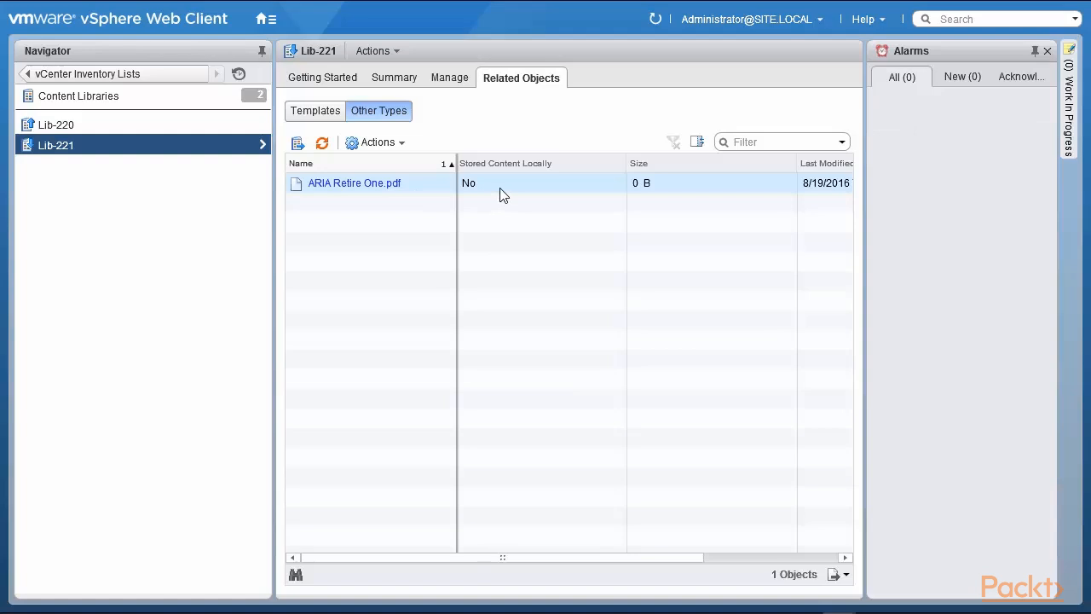
pyautogui.click(380, 143)
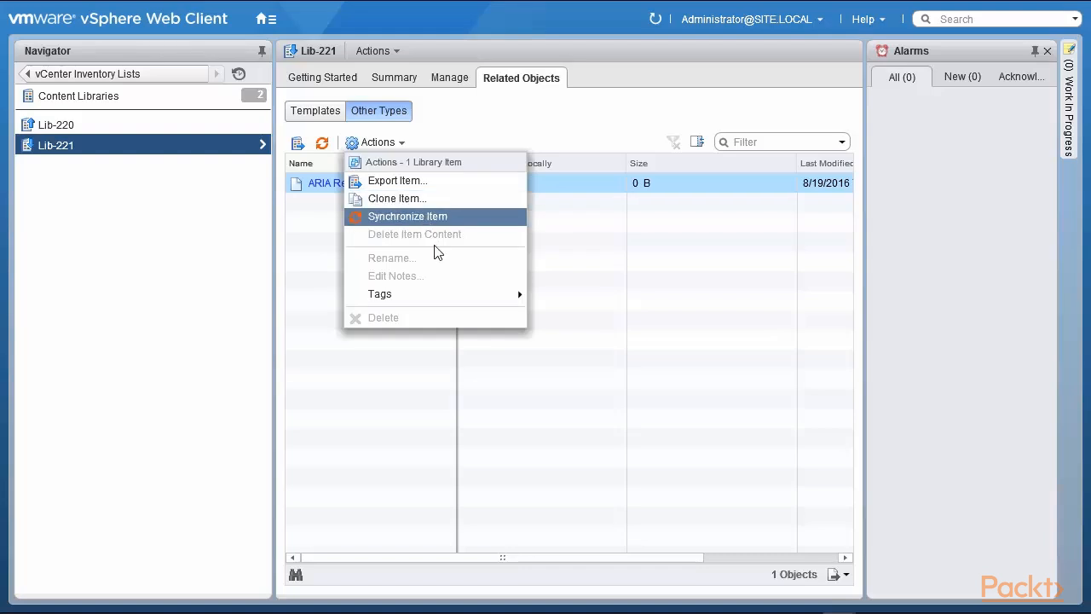
pyautogui.moveTo(455, 293)
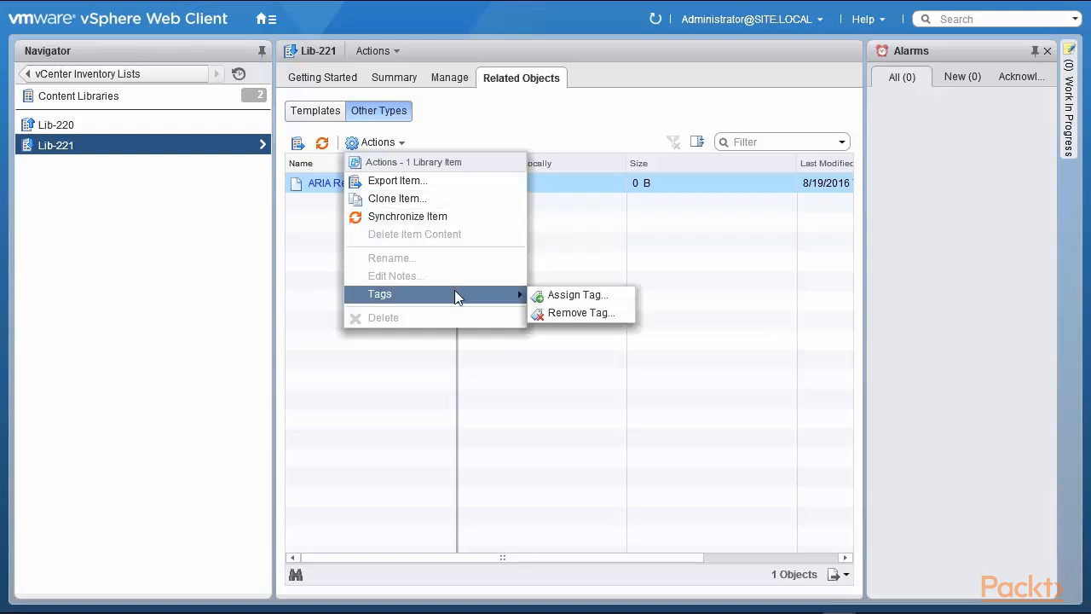
pyautogui.click(579, 272)
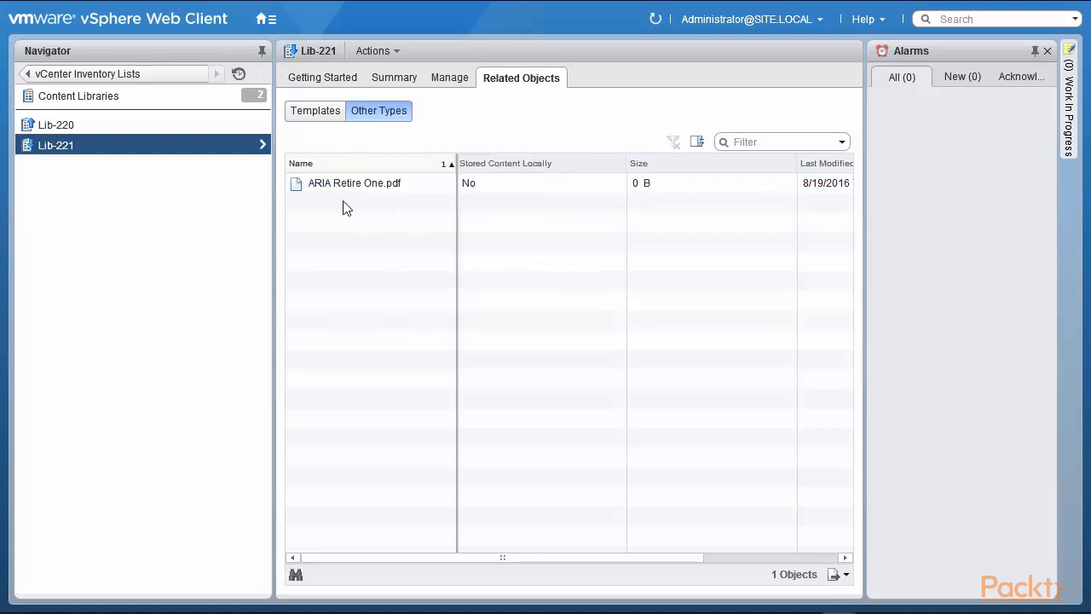
pyautogui.click(304, 119)
pyautogui.click(113, 126)
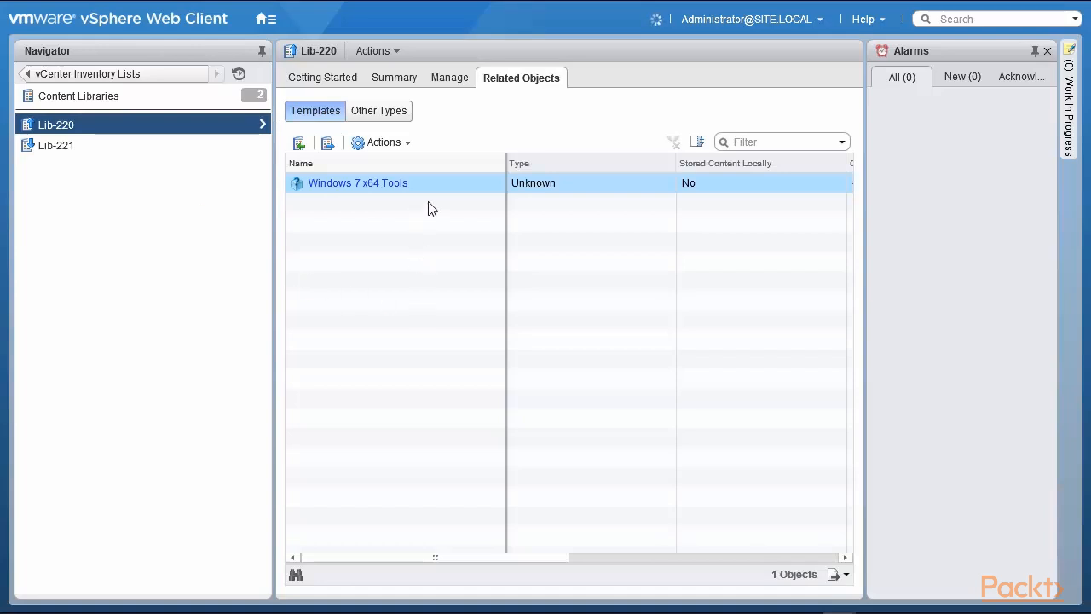
# Check the Windows 7 x64 Tools template's actions and review Lib-220's publishing settings.
pyautogui.click(380, 147)
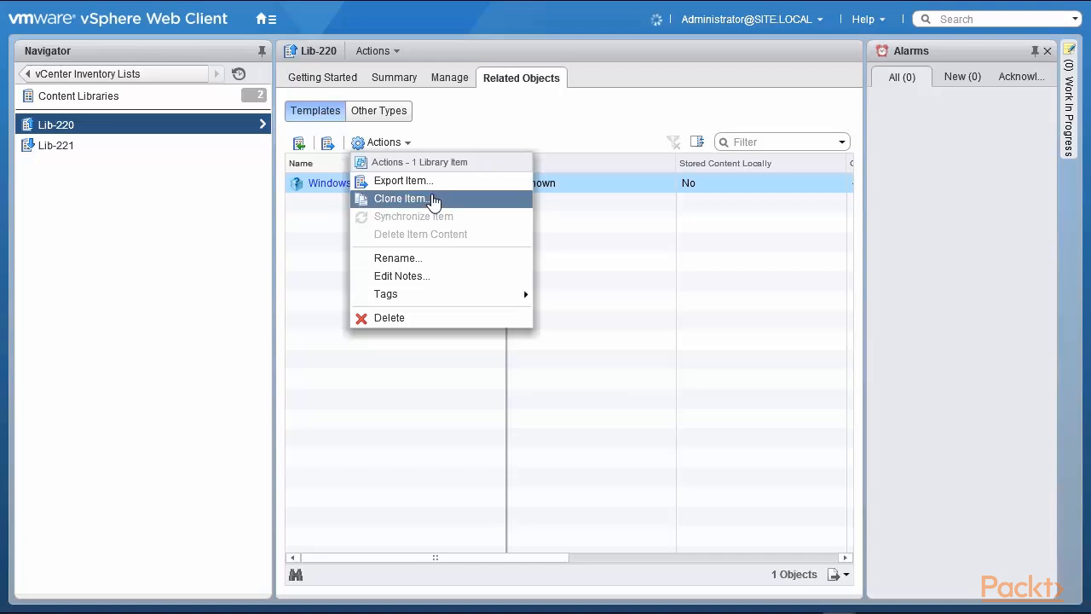
pyautogui.click(617, 329)
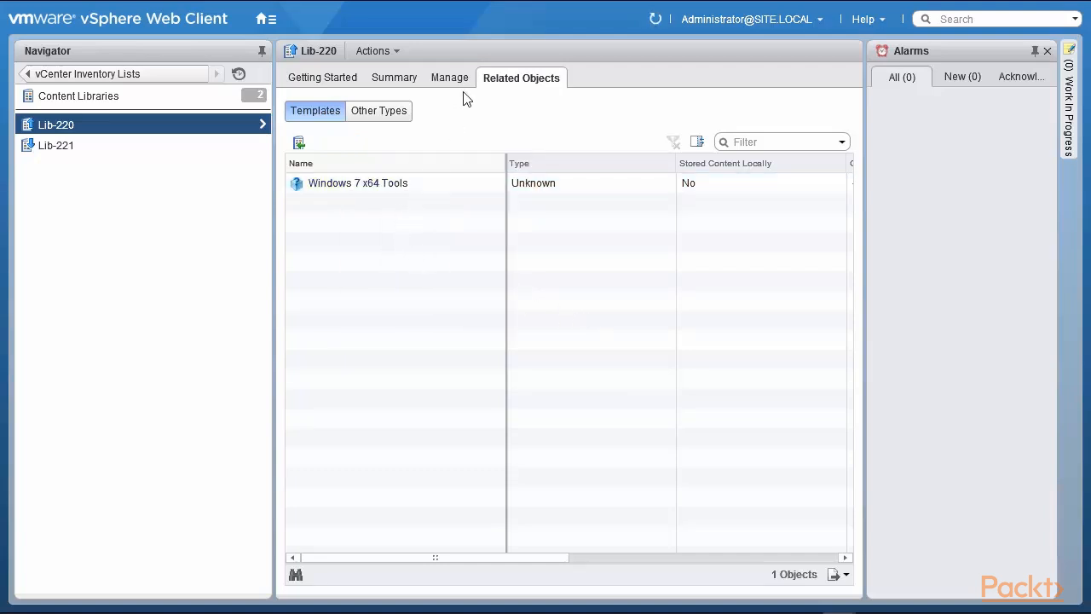
pyautogui.click(332, 186)
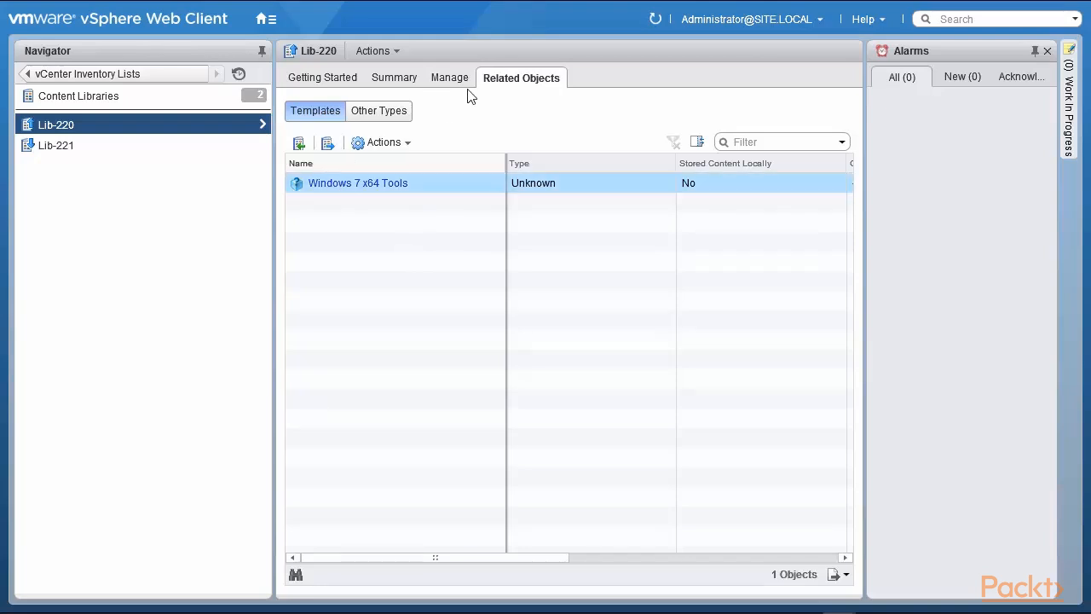
pyautogui.click(452, 79)
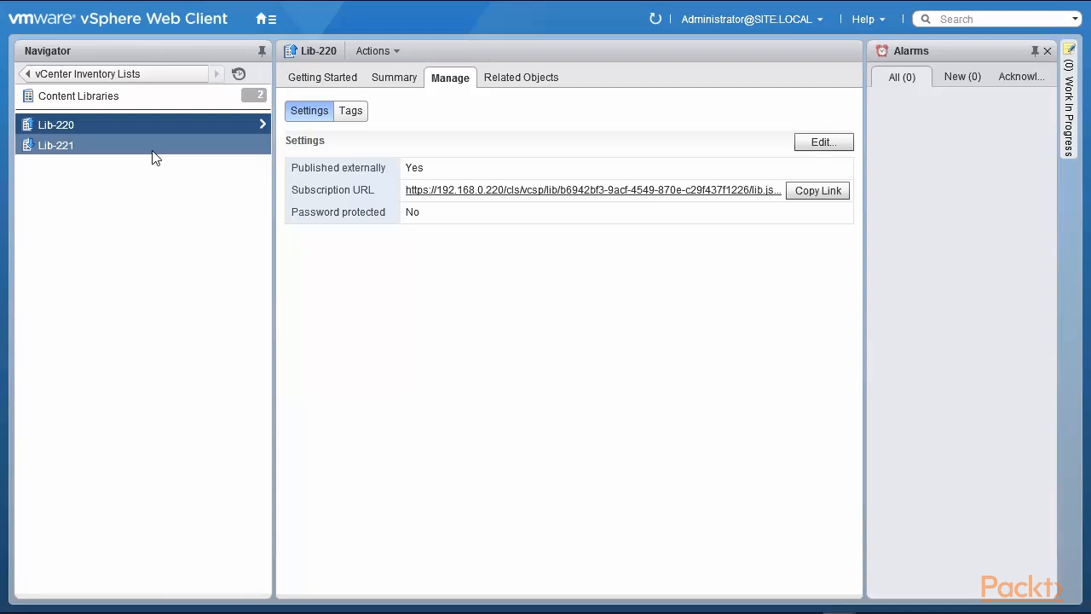
pyautogui.click(526, 84)
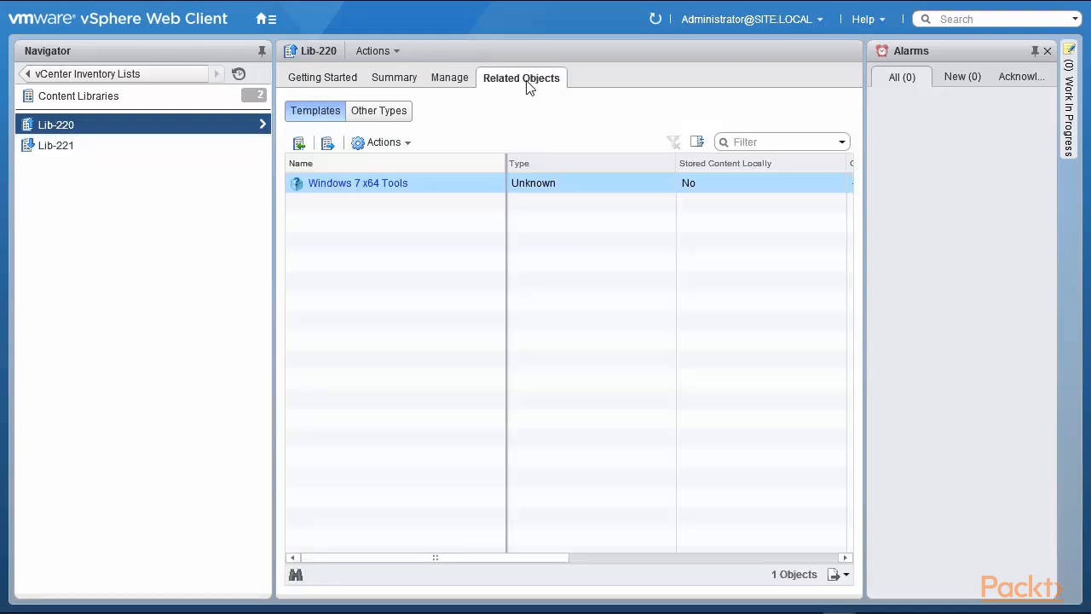
# View Lib-221's other items, selecting ARIA Retire One.pdf, which is not stored locally.
pyautogui.click(385, 113)
pyautogui.click(106, 147)
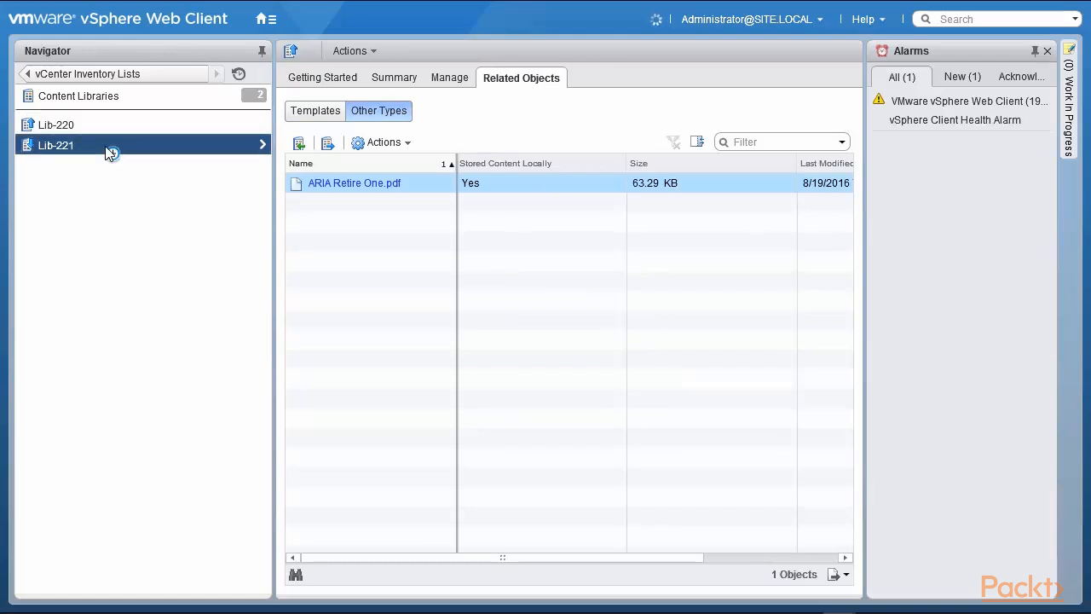
pyautogui.click(388, 184)
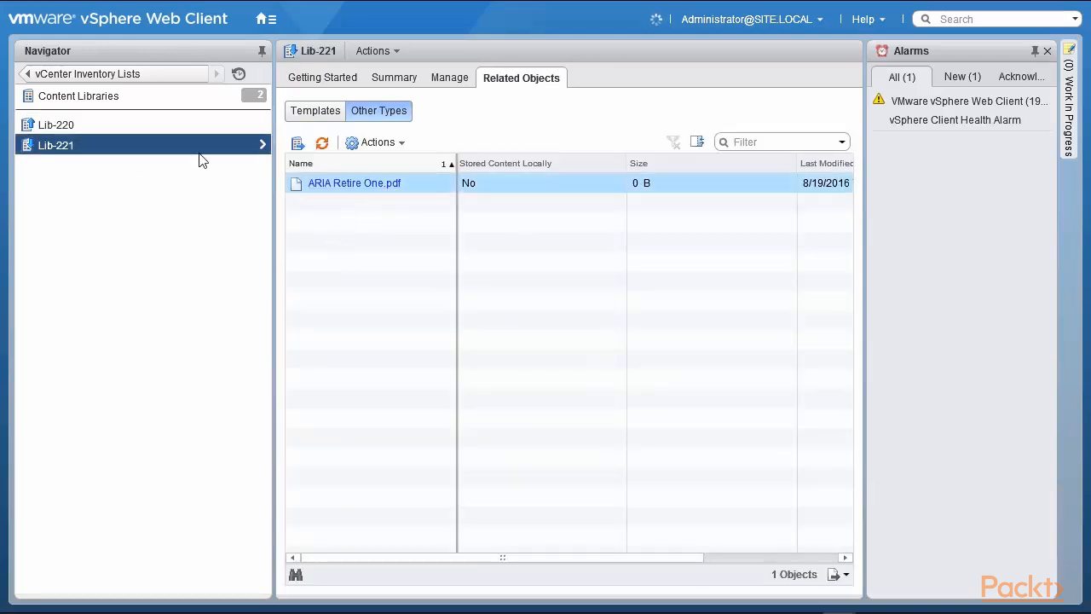
pyautogui.click(139, 77)
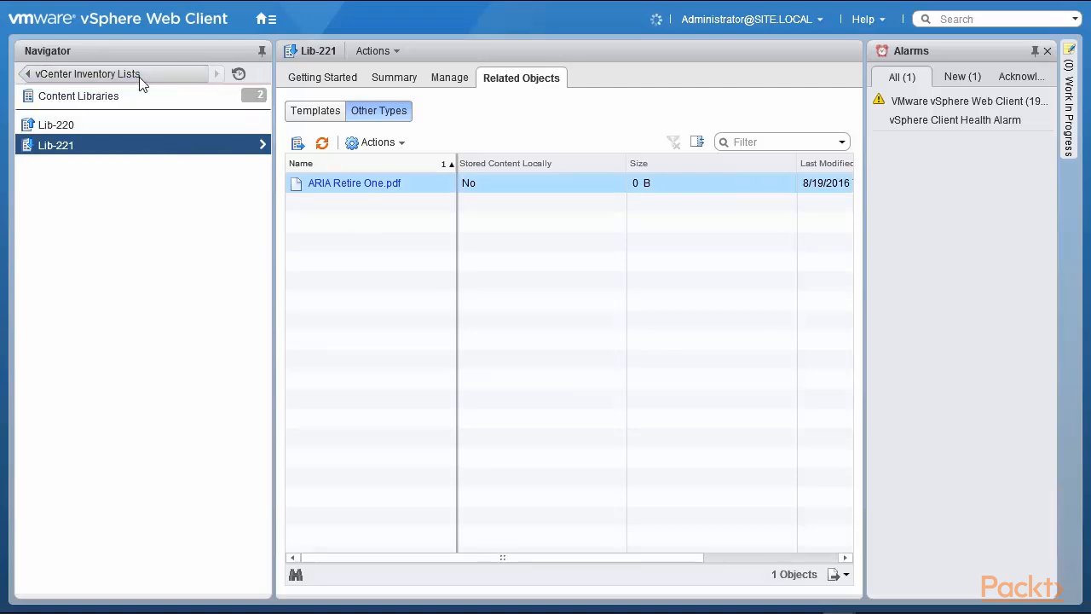
# Go to Administration > Roles, glancing at Global Permissions, and select Content library administrator (sample).
pyautogui.click(138, 77)
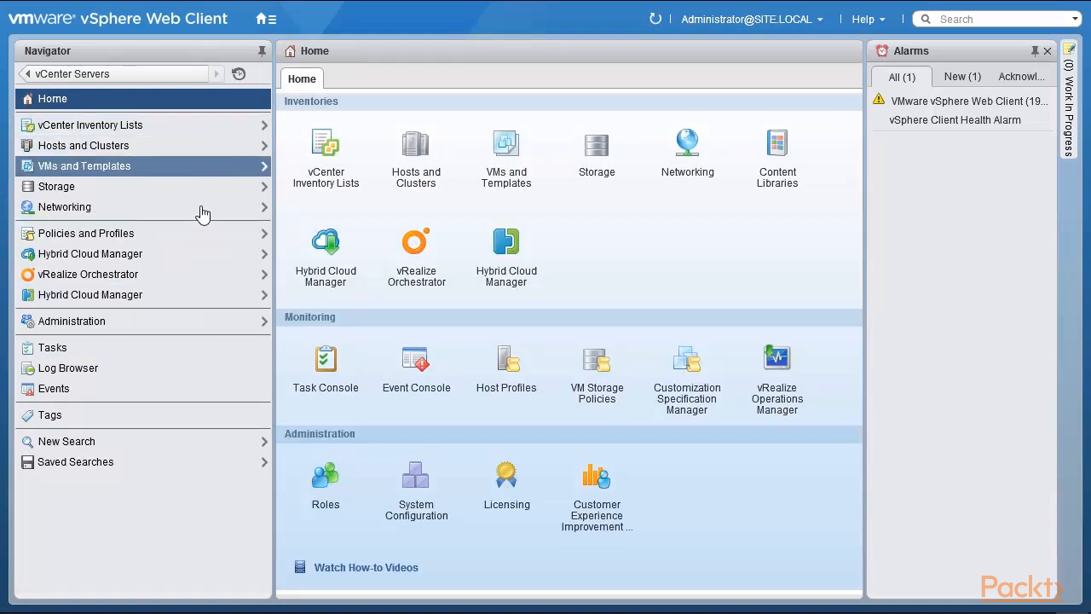
pyautogui.click(159, 330)
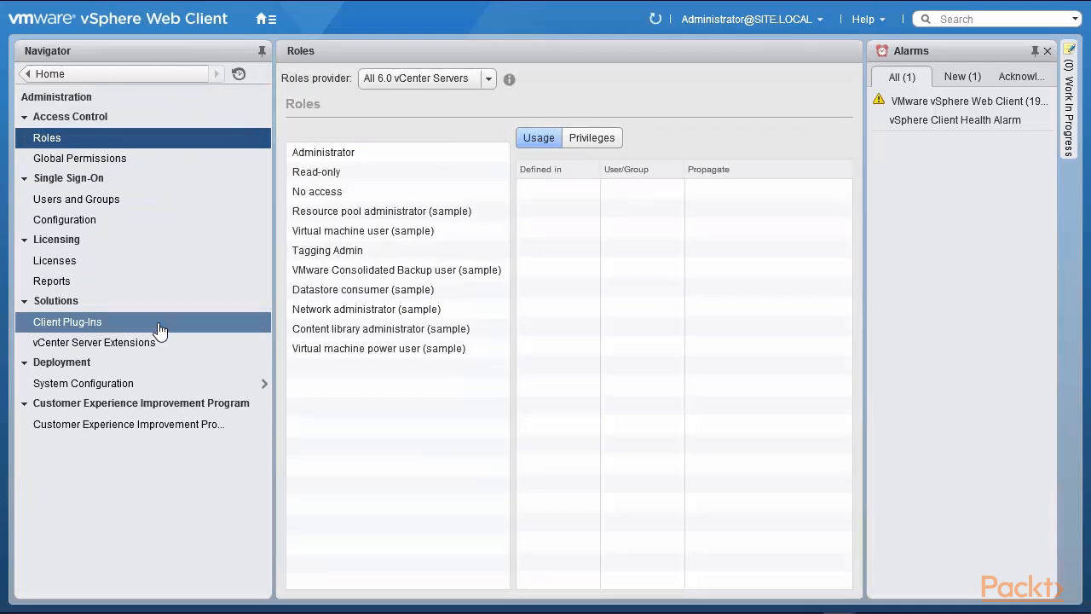
pyautogui.click(126, 164)
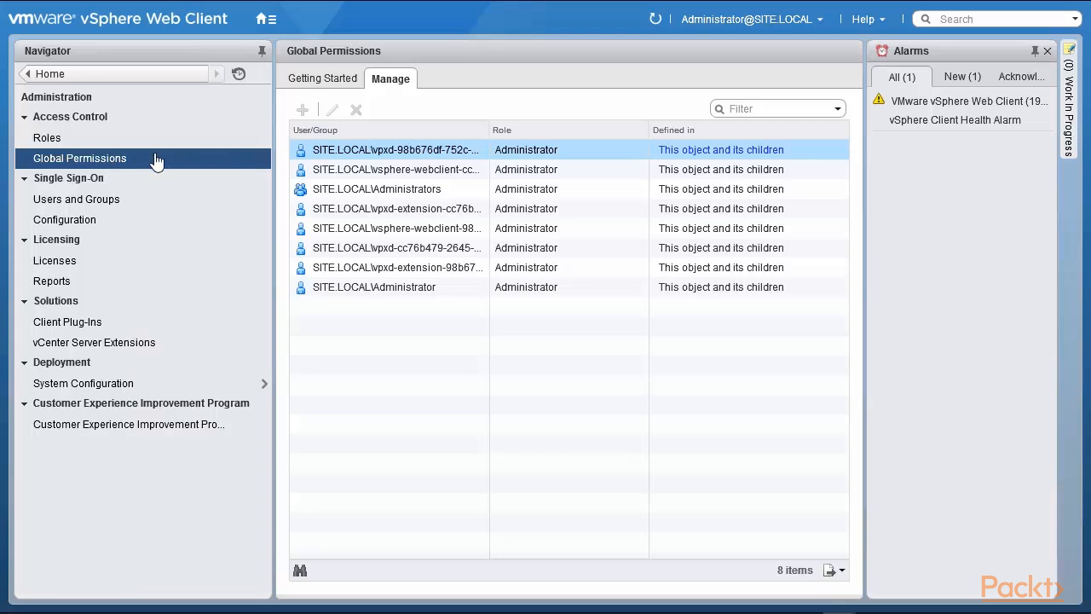
pyautogui.click(48, 139)
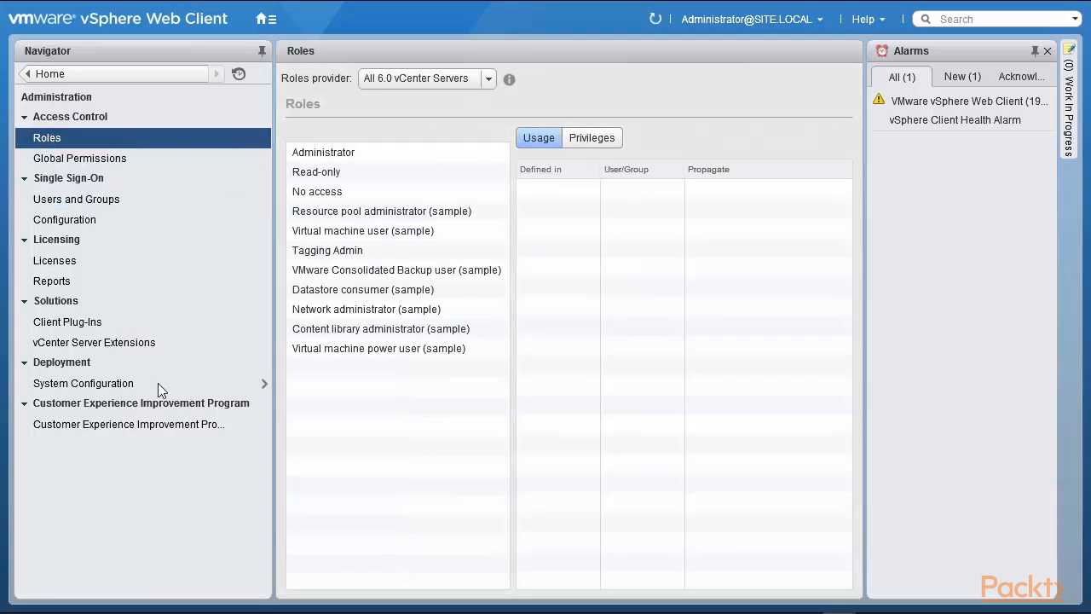
pyautogui.click(359, 333)
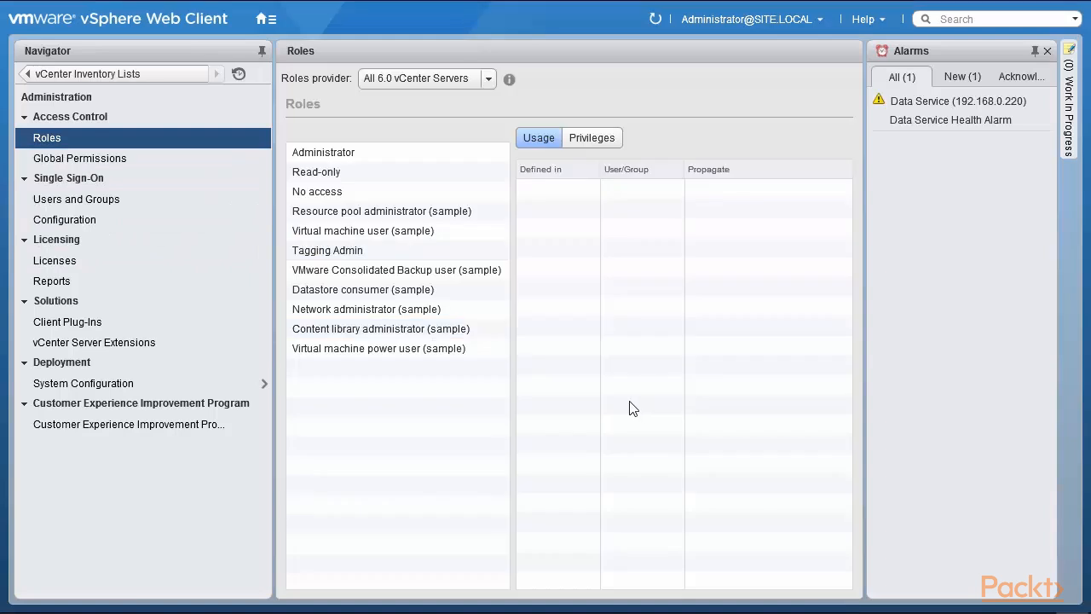
# Review the sample role's Content Library privileges, then return to the vCenter inventory lists.
pyautogui.click(432, 334)
pyautogui.click(596, 142)
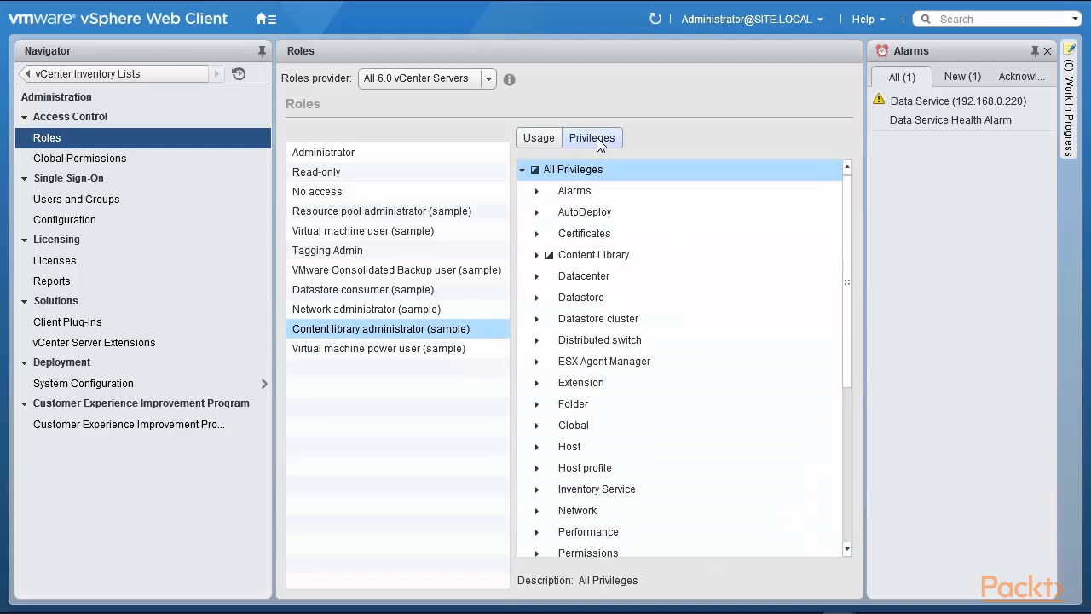
pyautogui.click(536, 255)
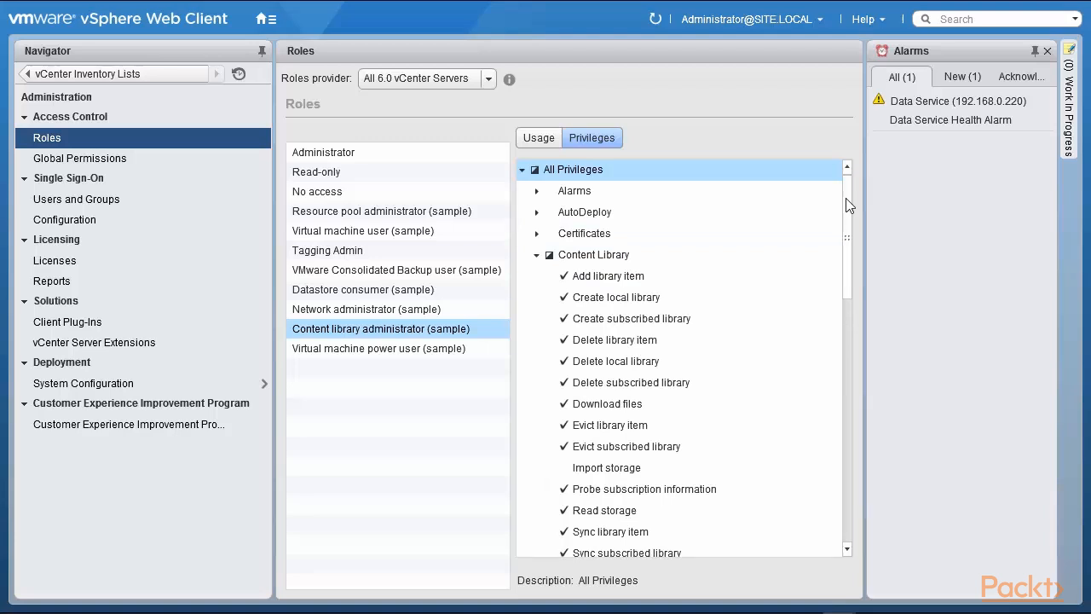
pyautogui.scroll(-1, 846, 207)
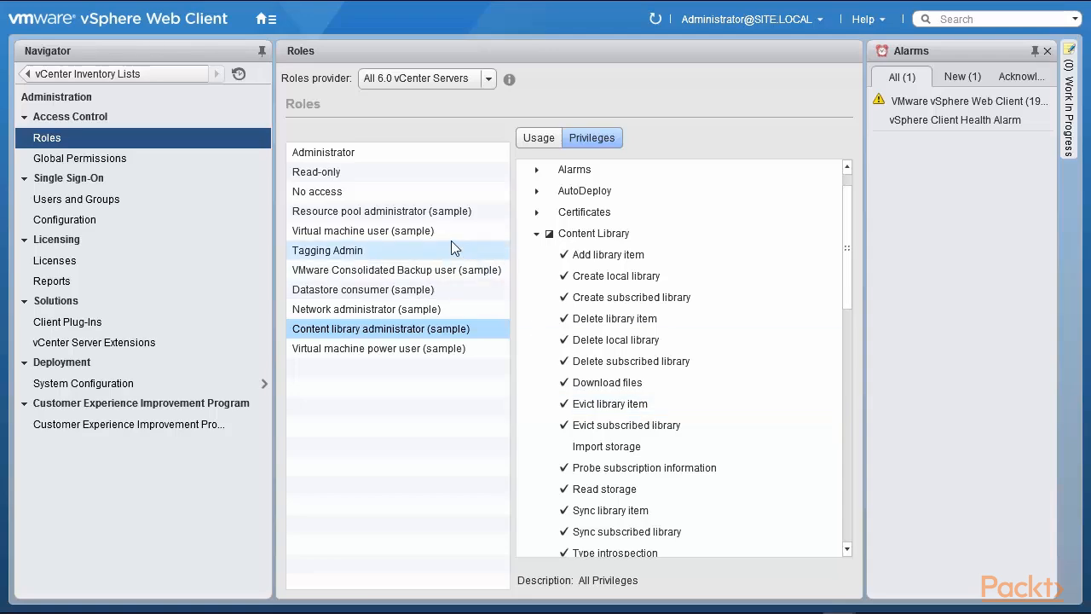
pyautogui.click(162, 71)
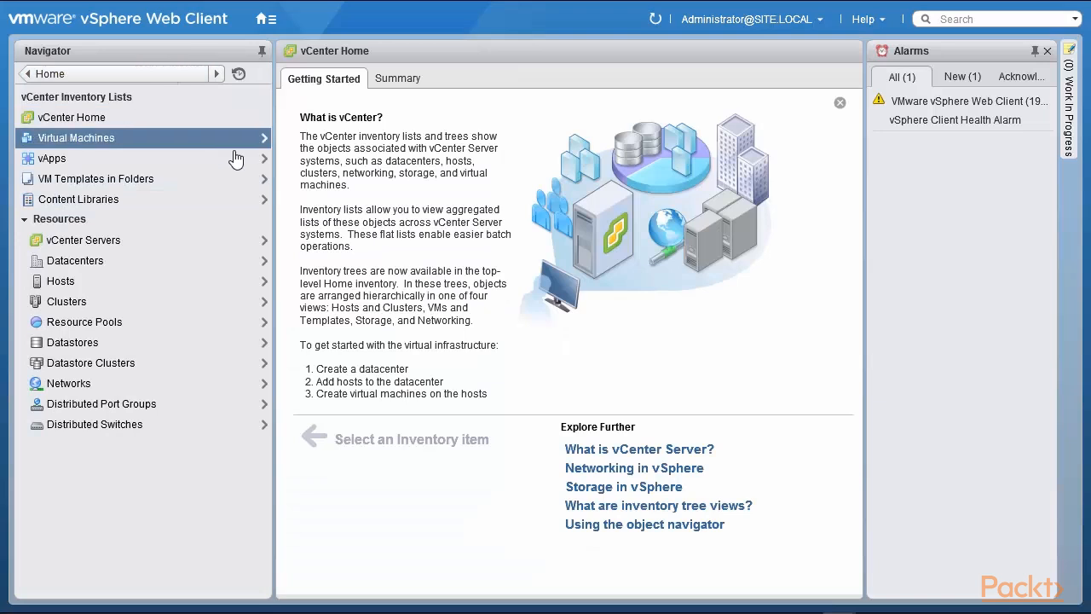
# View Lib-220's other items, then switch to Lib-221 to compare its ARIA Retire One.pdf.
pyautogui.click(168, 199)
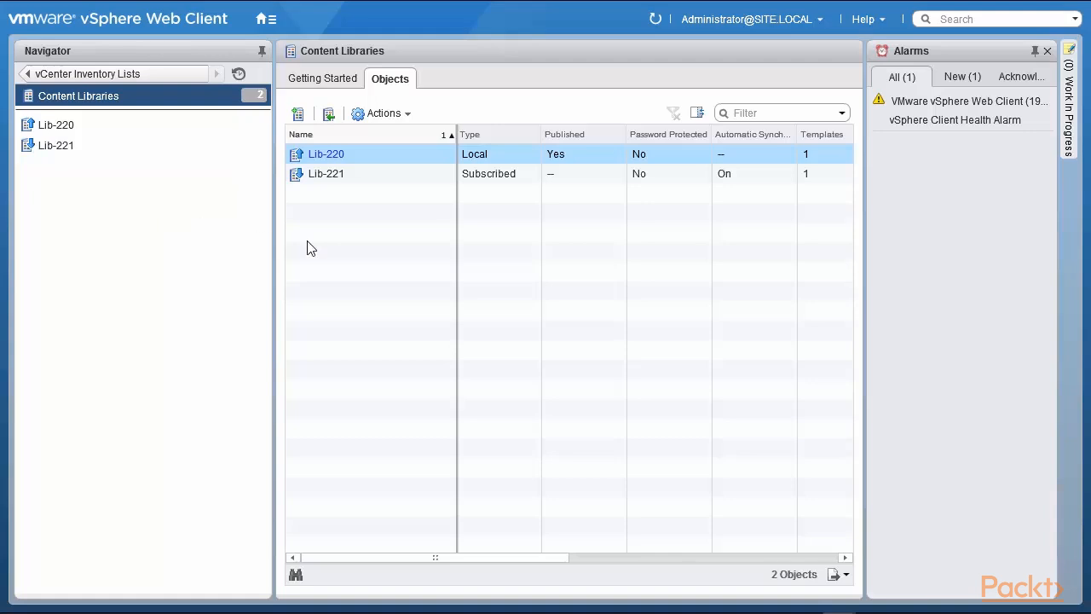
pyautogui.click(326, 155)
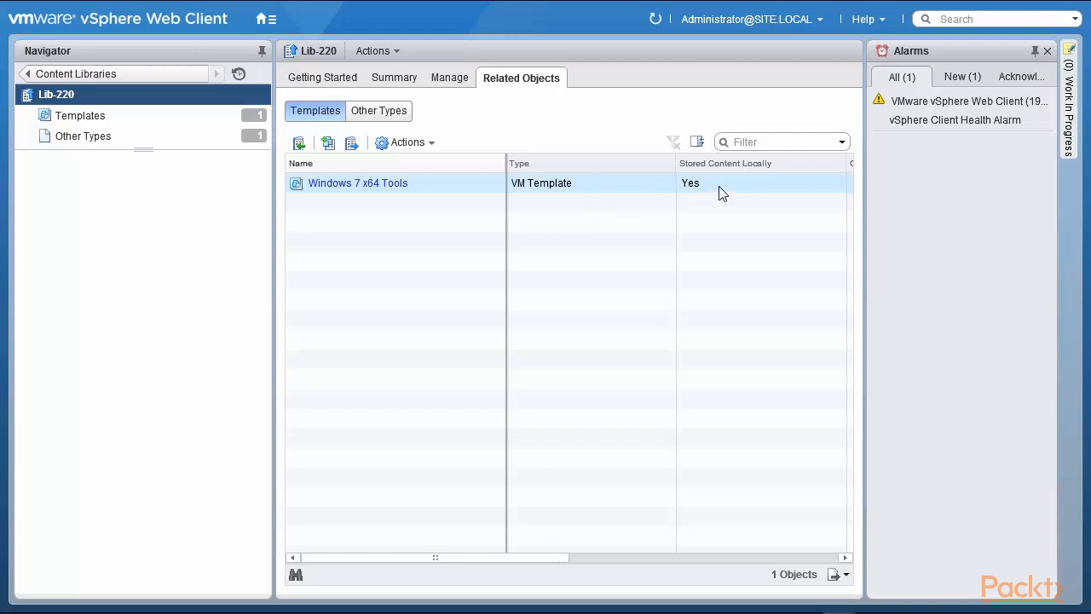
pyautogui.click(375, 119)
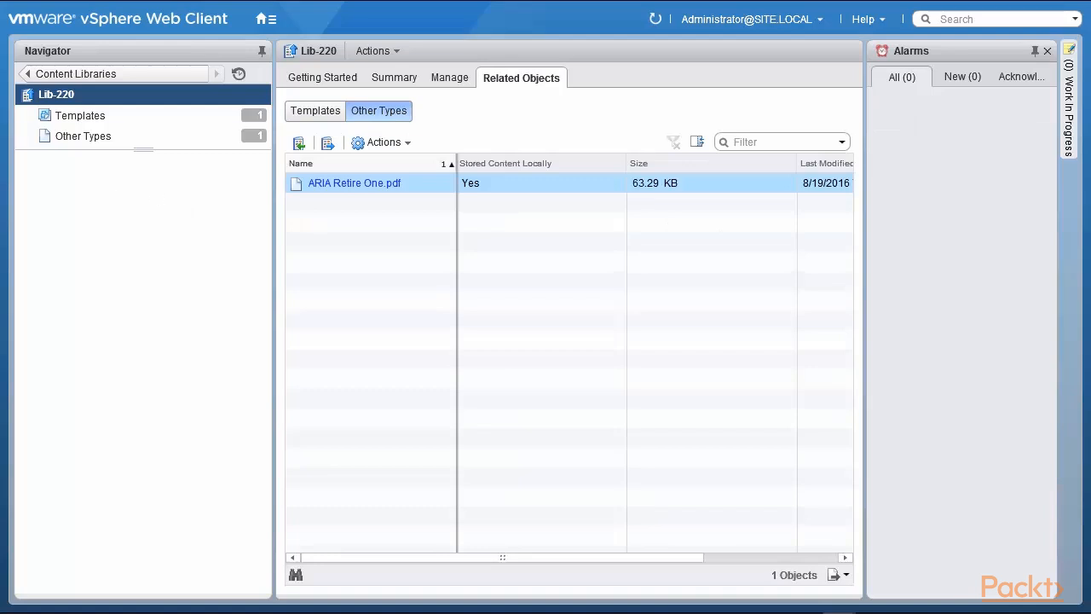
pyautogui.click(72, 74)
pyautogui.click(70, 143)
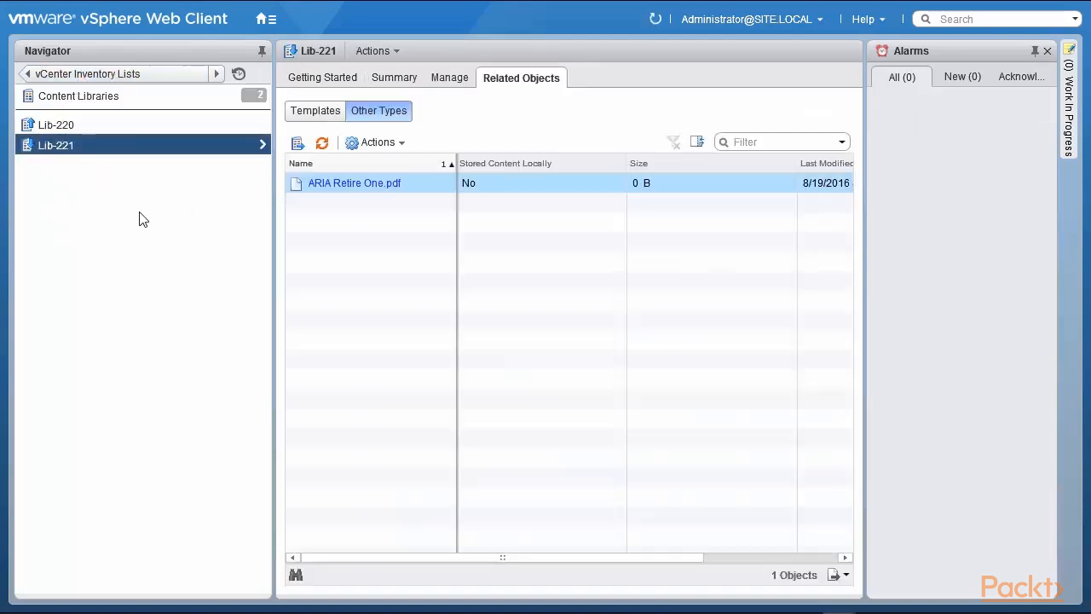
# List Lib-221's templates, select Windows 7 x64 Tools and open its Actions menu.
pyautogui.click(312, 117)
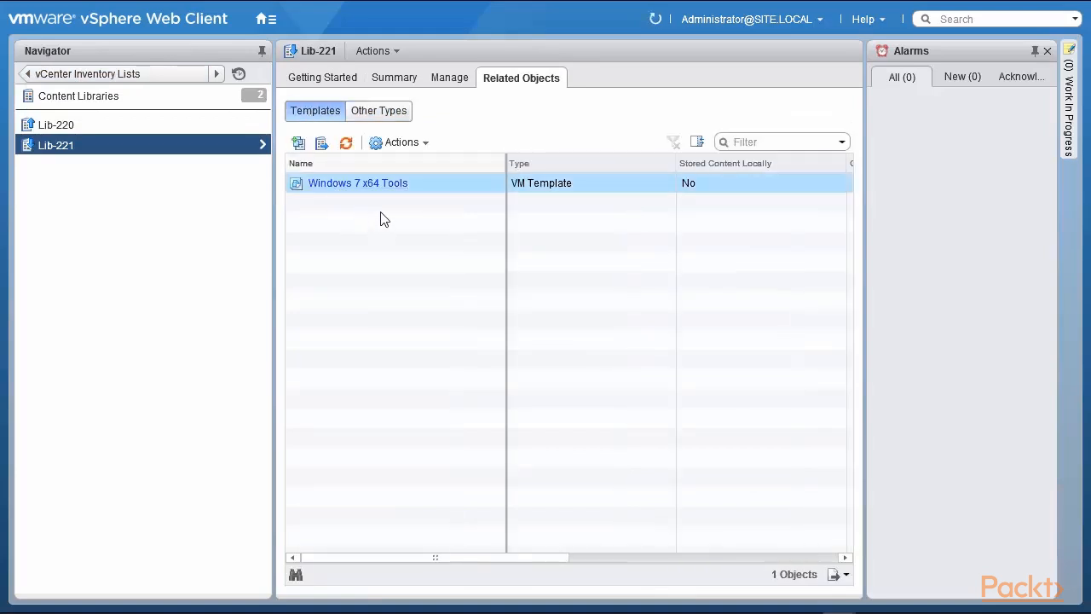
pyautogui.click(546, 190)
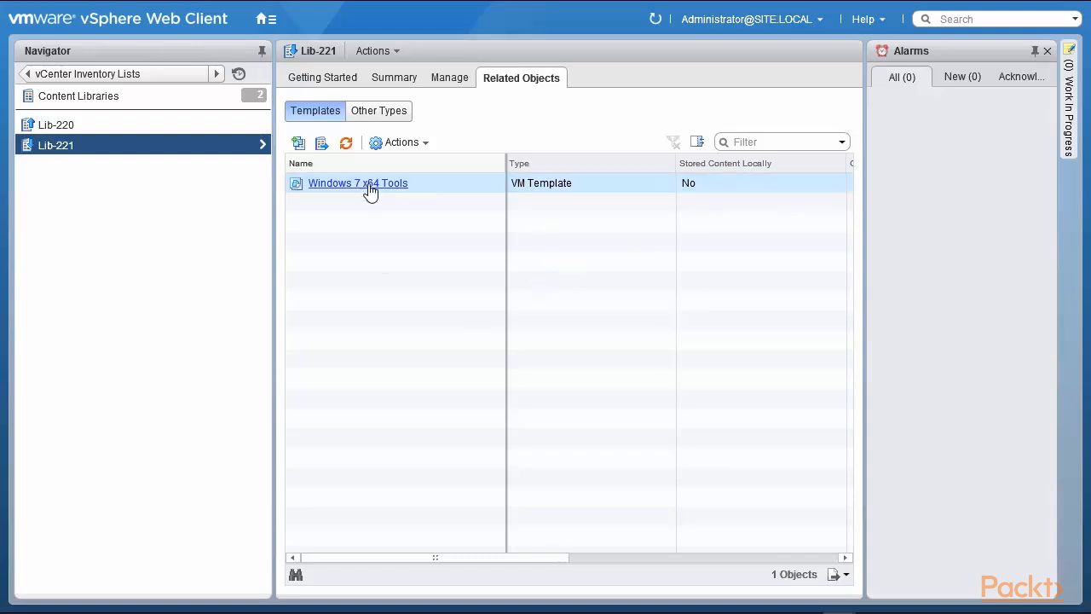
pyautogui.click(394, 143)
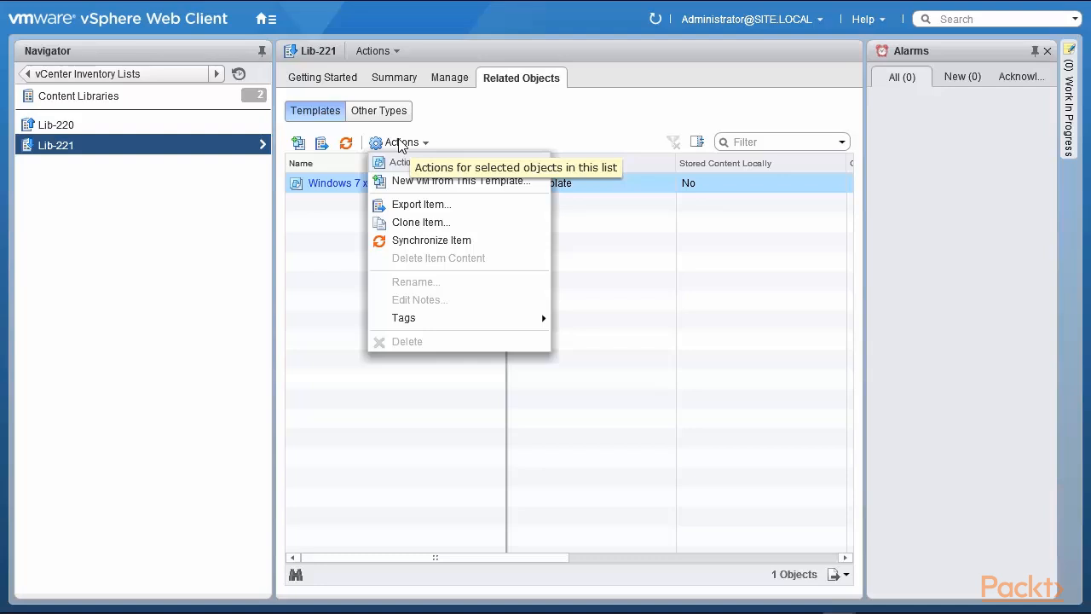
pyautogui.click(486, 183)
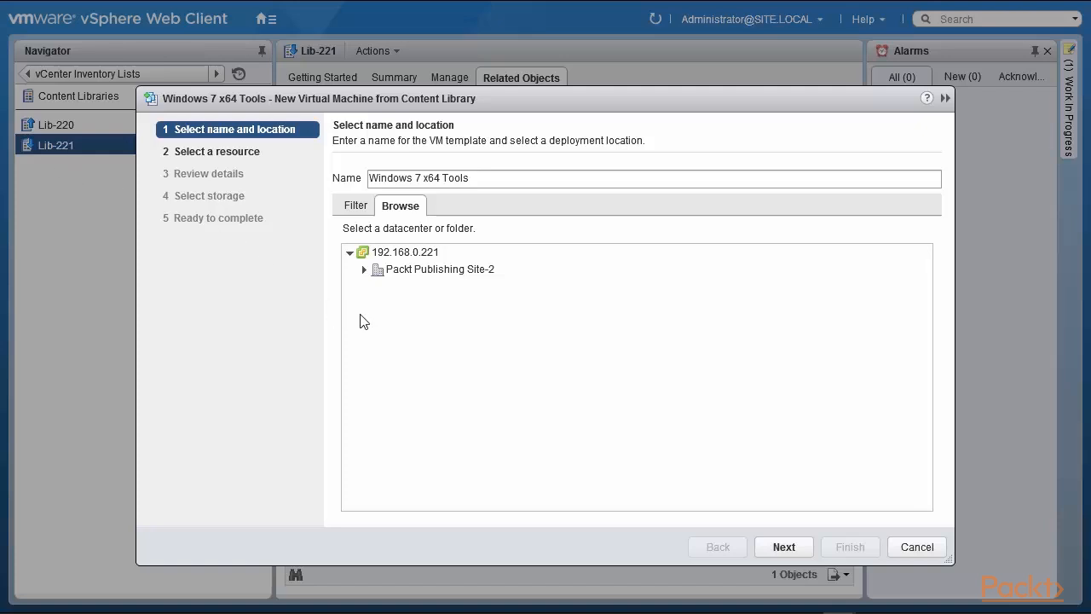
pyautogui.click(426, 271)
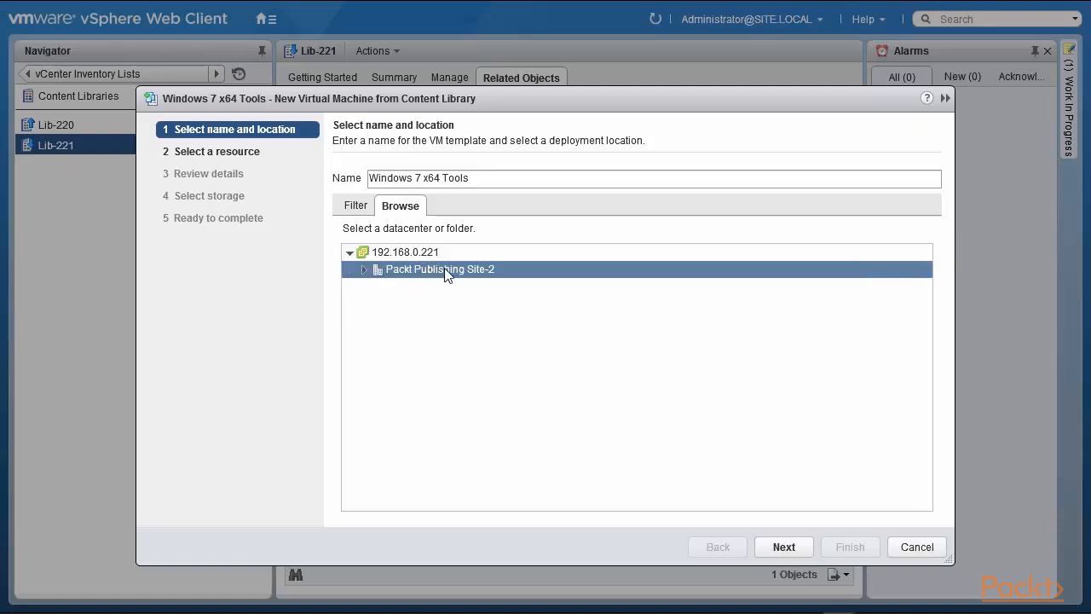
pyautogui.click(918, 547)
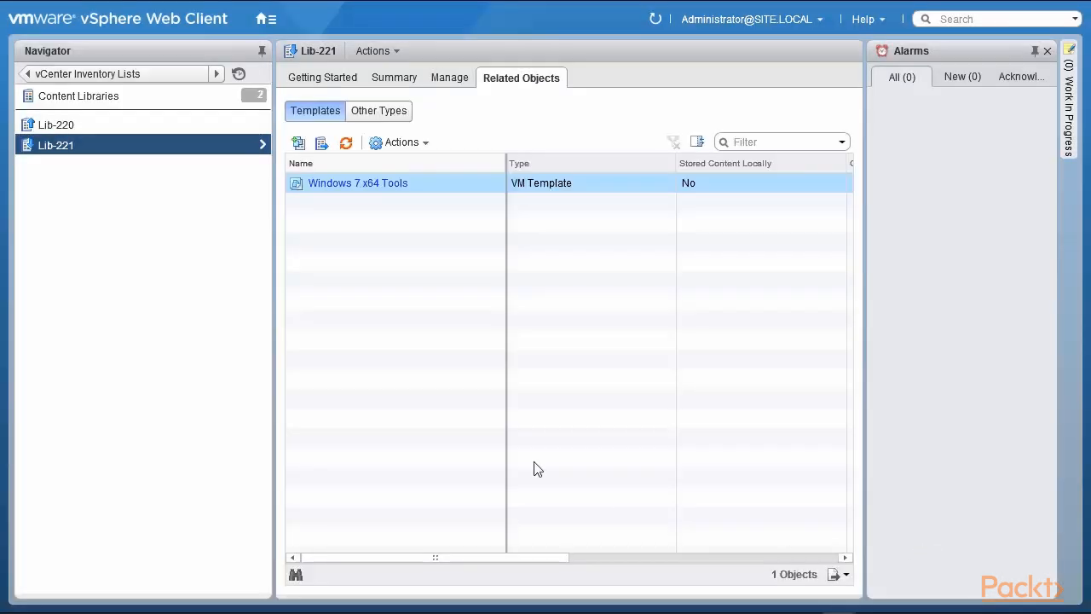
pyautogui.click(55, 125)
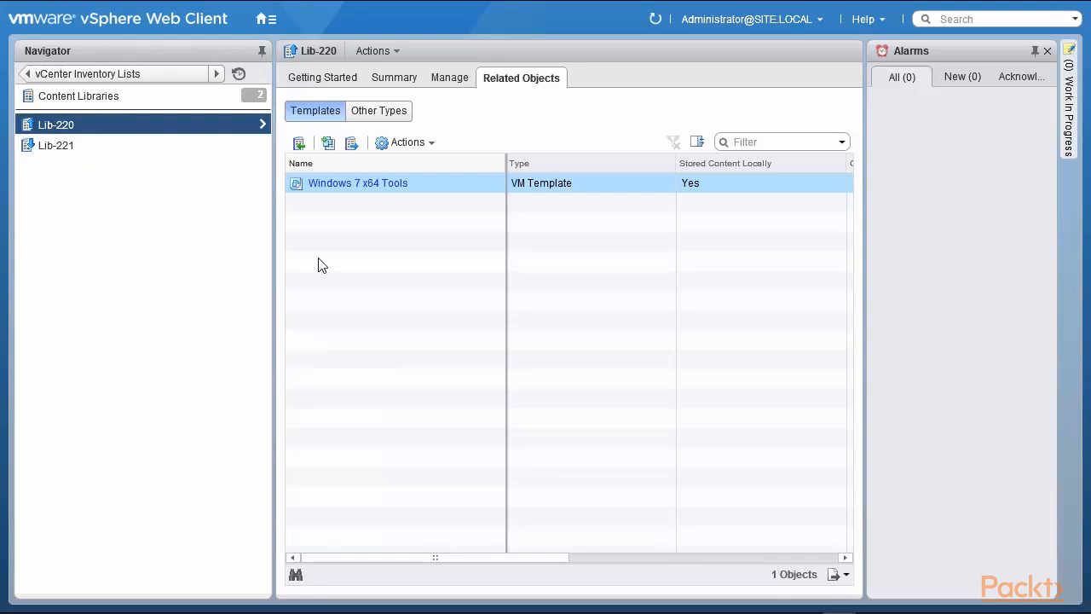
pyautogui.click(409, 143)
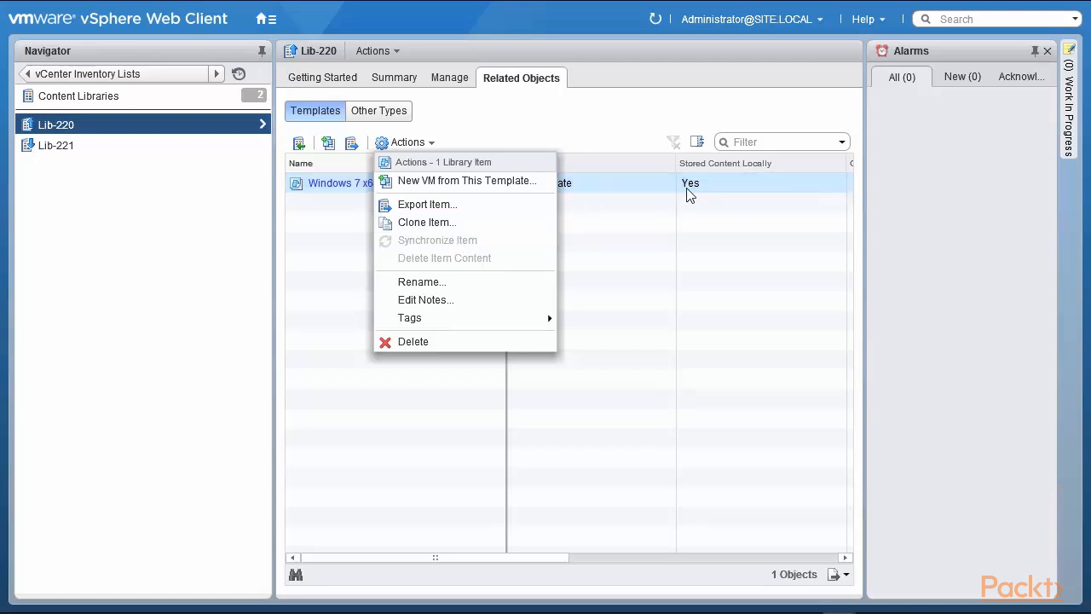
pyautogui.click(51, 145)
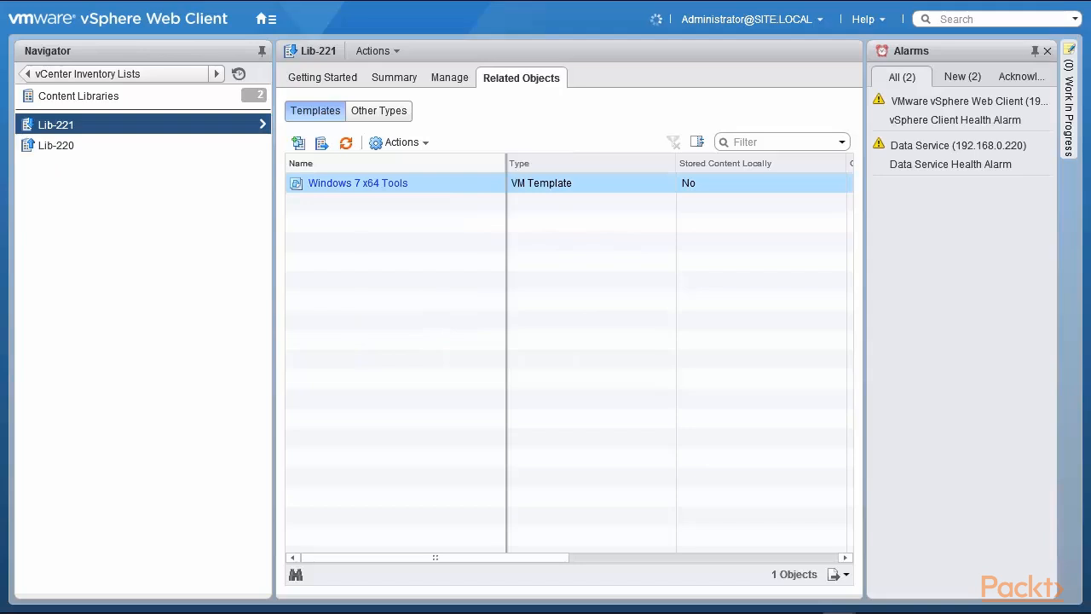